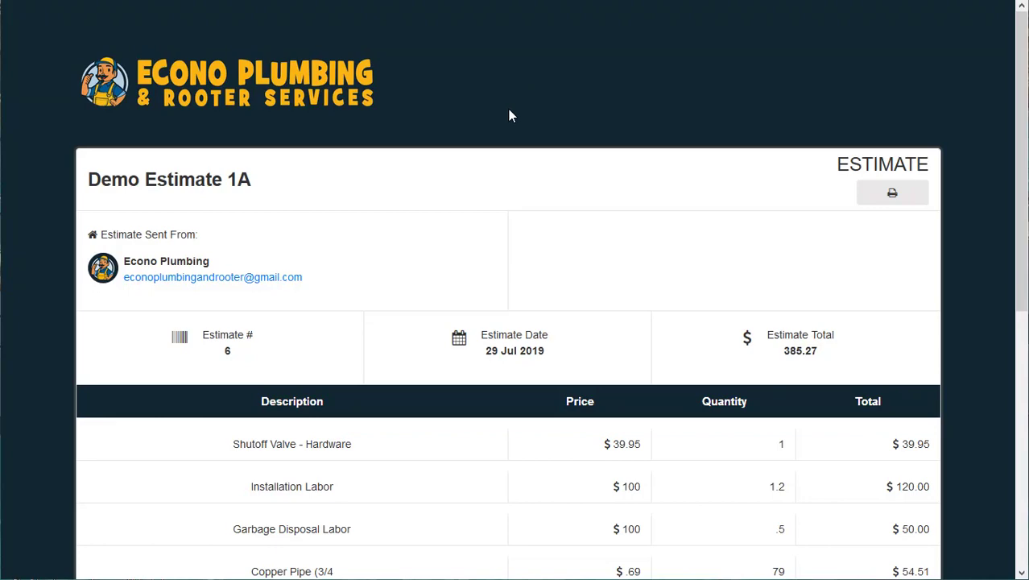
Scroll up and down through the estimate preview to review it.
scroll(509, 112, down, 4)
scroll(509, 109, down, 2)
scroll(516, 101, up, 6)
scroll(350, 168, down, 4)
scroll(351, 168, up, 3)
scroll(355, 168, down, 1)
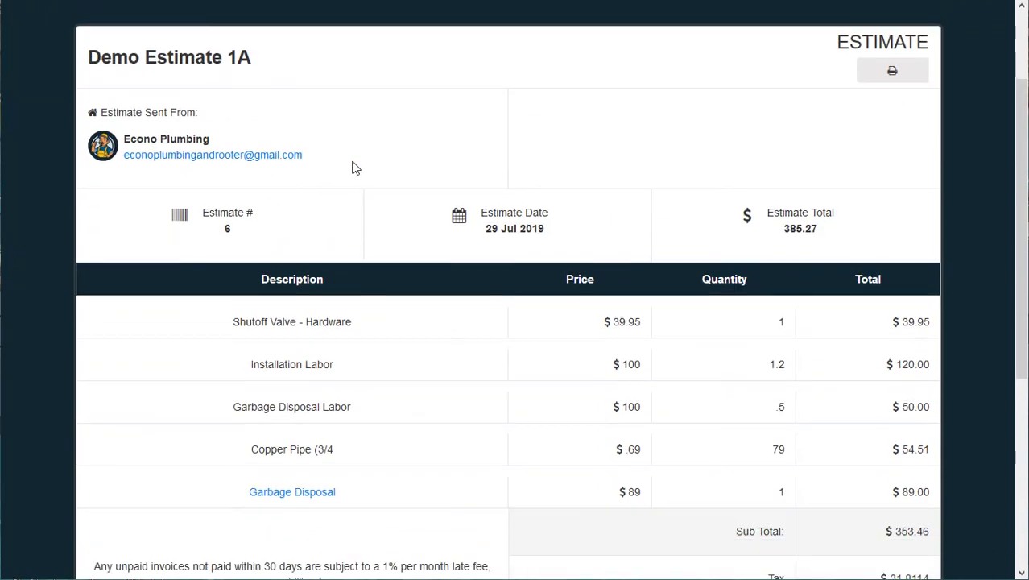
scroll(355, 167, down, 2)
scroll(769, 347, up, 1)
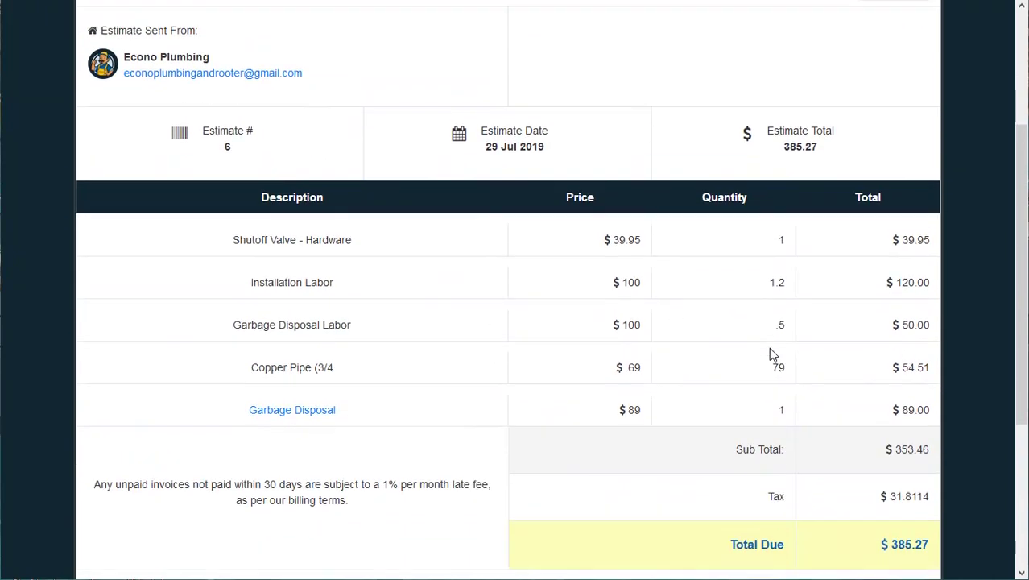
scroll(768, 347, up, 3)
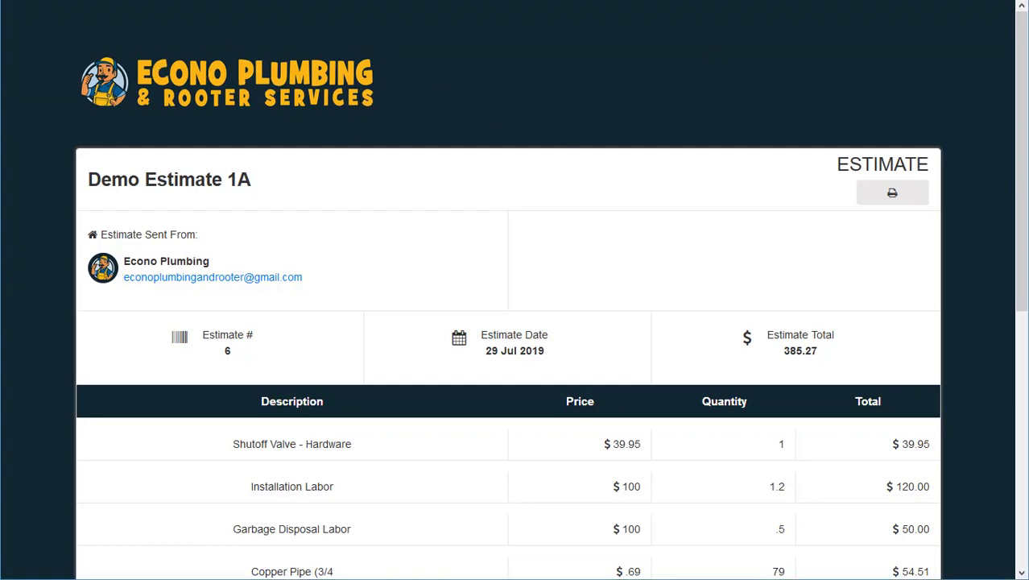
Select the estimate's share link in the address bar, then restore fullscreen.
key(F11)
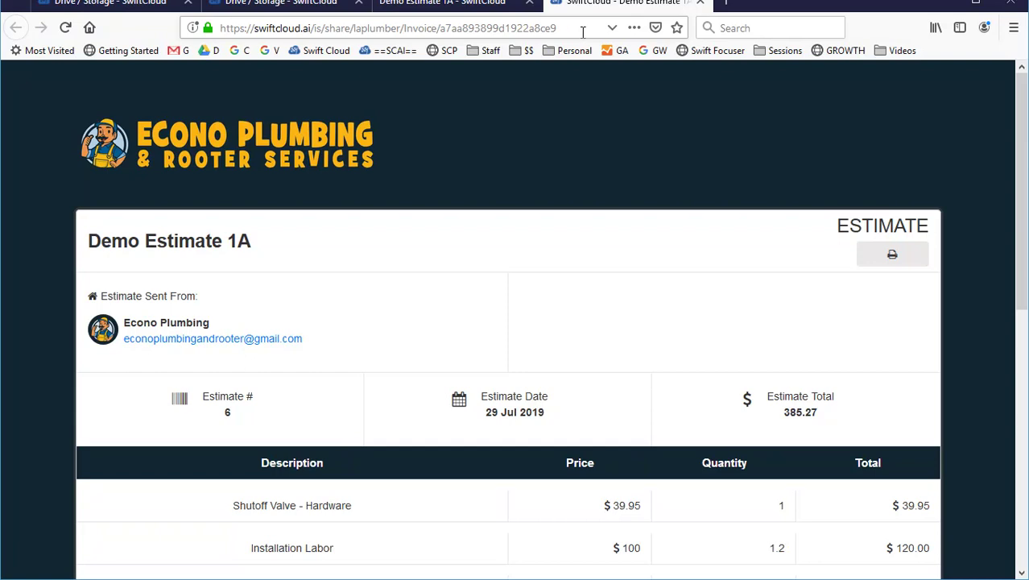
click(256, 28)
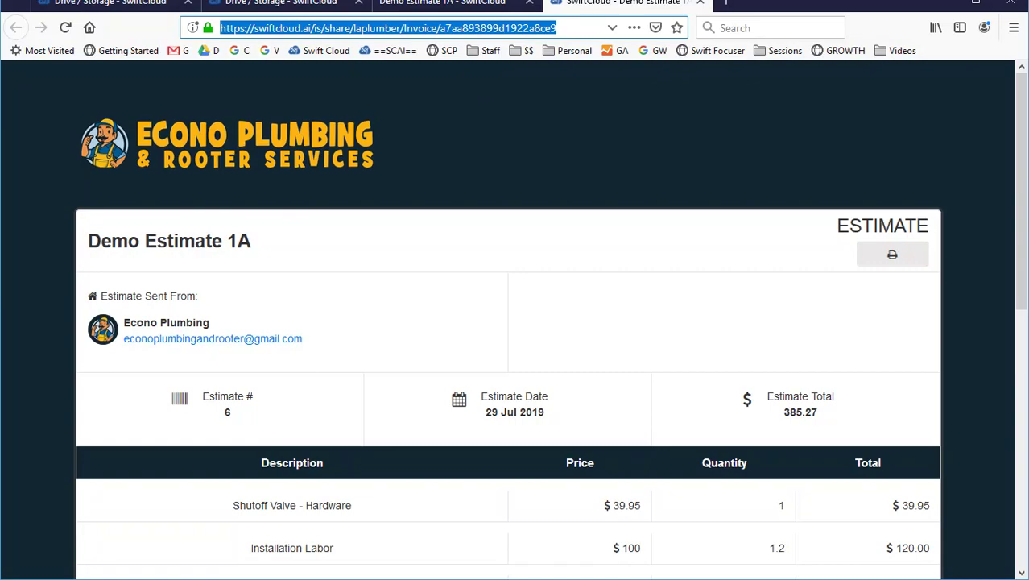
key(F11)
Scroll through the preview again, ending on the Drive's QUOTES, PARTS / INVENTORY and TEMPLATES listing.
scroll(823, 228, down, 5)
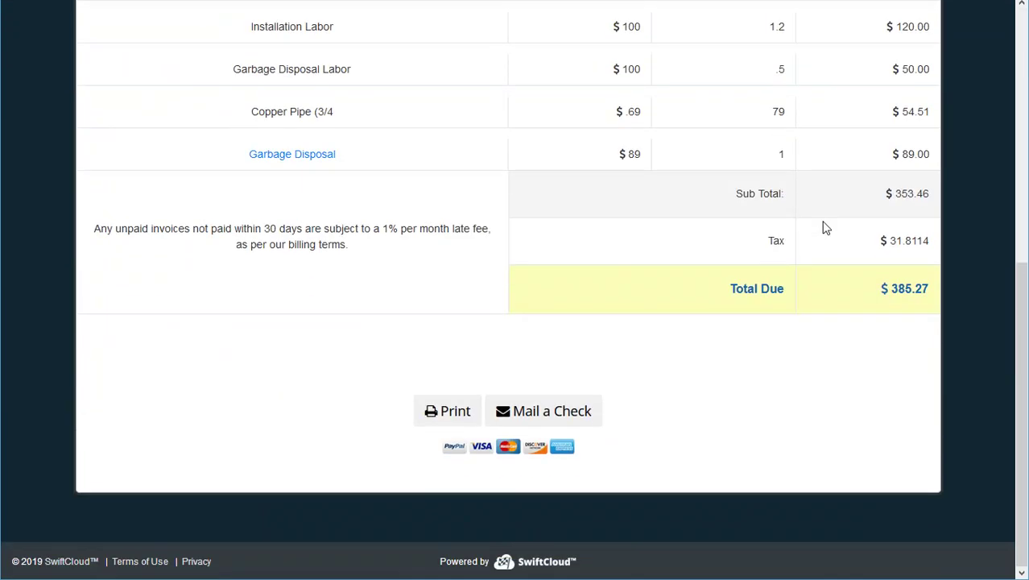
scroll(823, 228, up, 5)
scroll(822, 227, down, 5)
scroll(824, 228, up, 5)
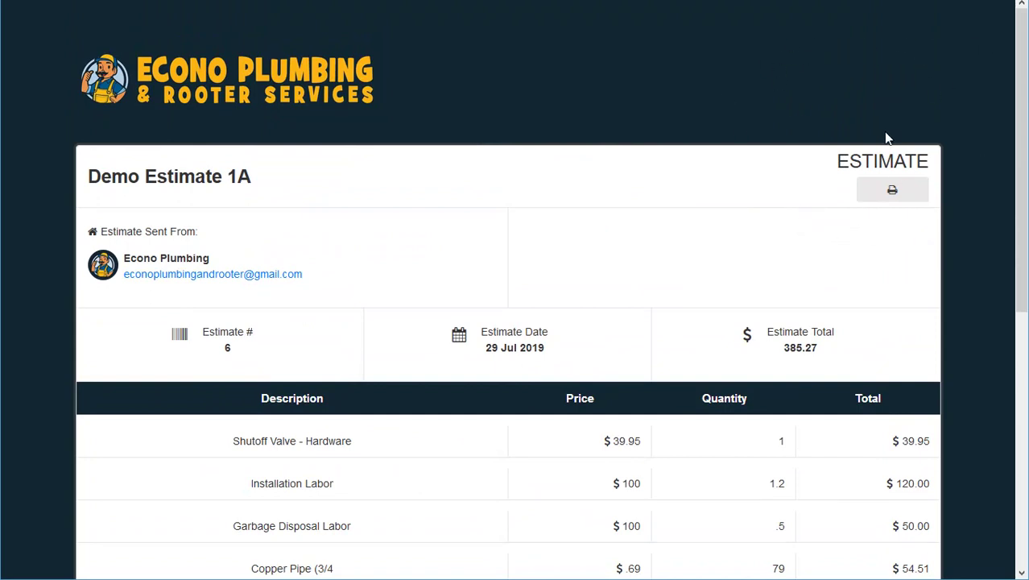
scroll(886, 139, down, 4)
scroll(891, 134, up, 4)
scroll(660, 291, down, 2)
scroll(861, 467, down, 5)
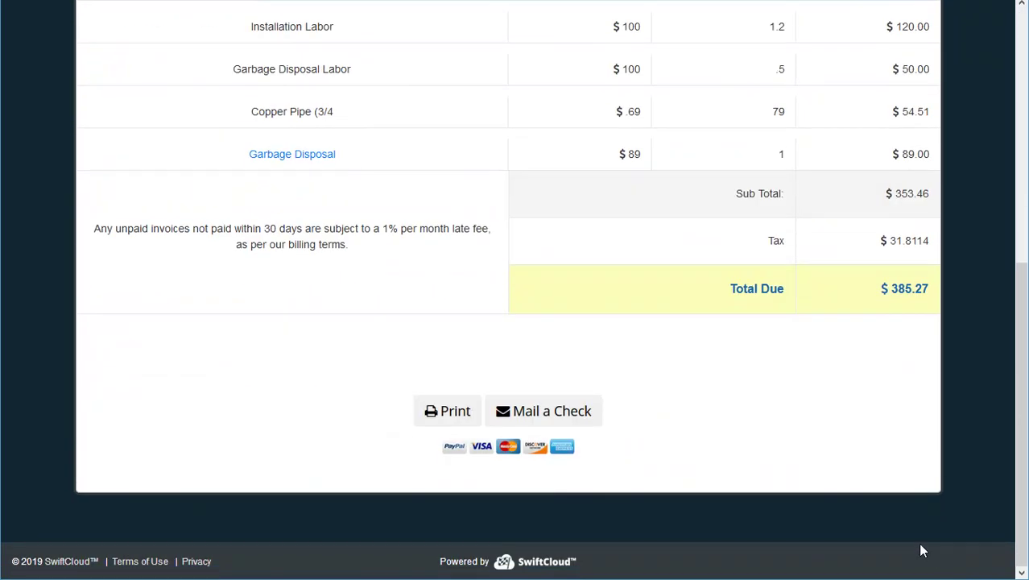
scroll(850, 427, up, 5)
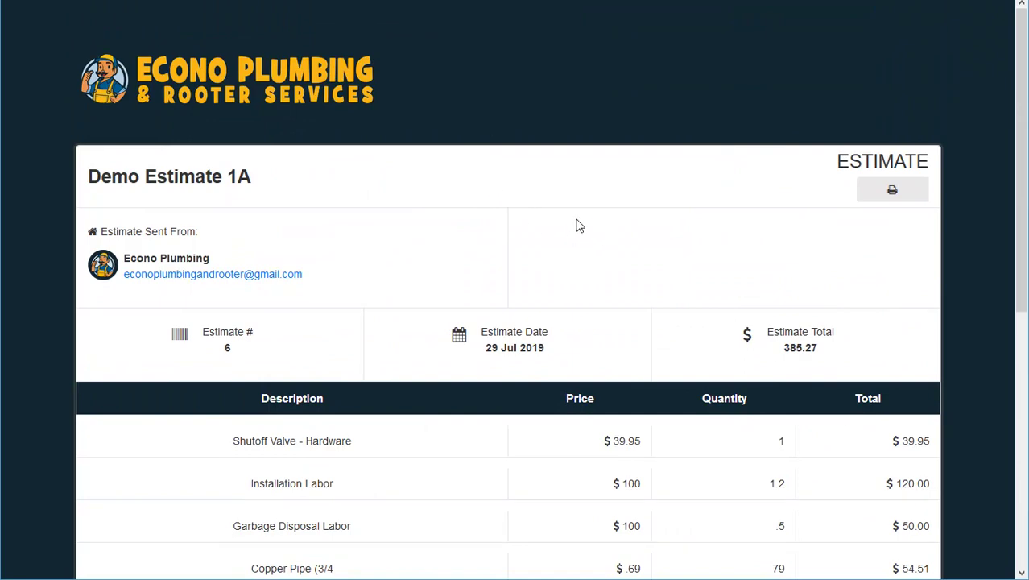
scroll(577, 226, down, 5)
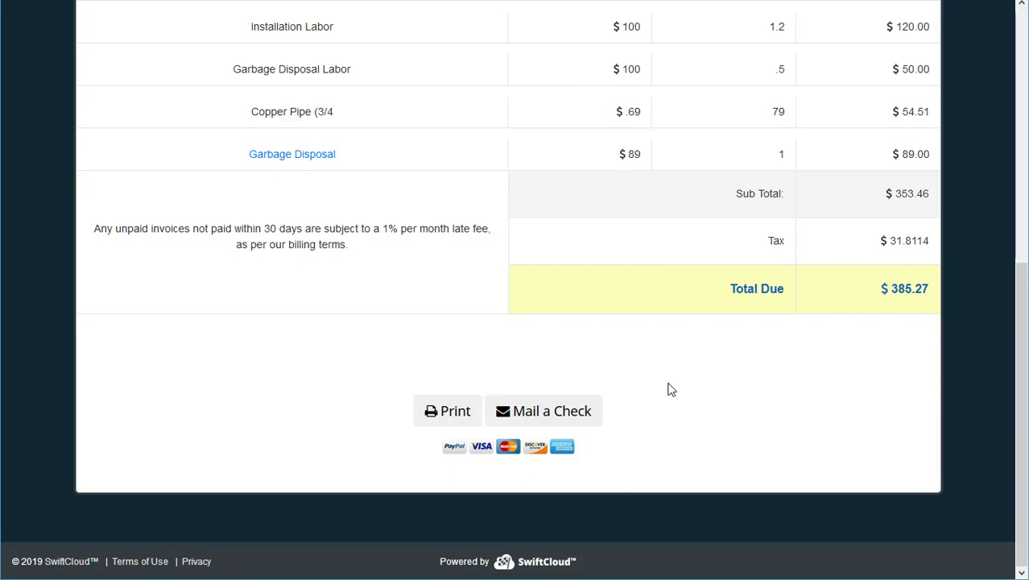
scroll(681, 381, up, 1)
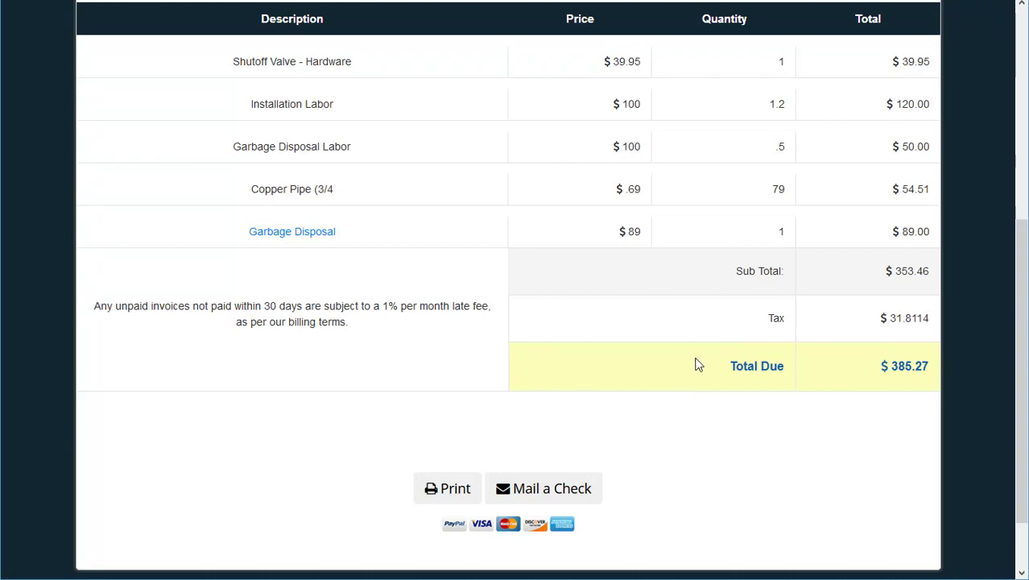
scroll(697, 362, up, 5)
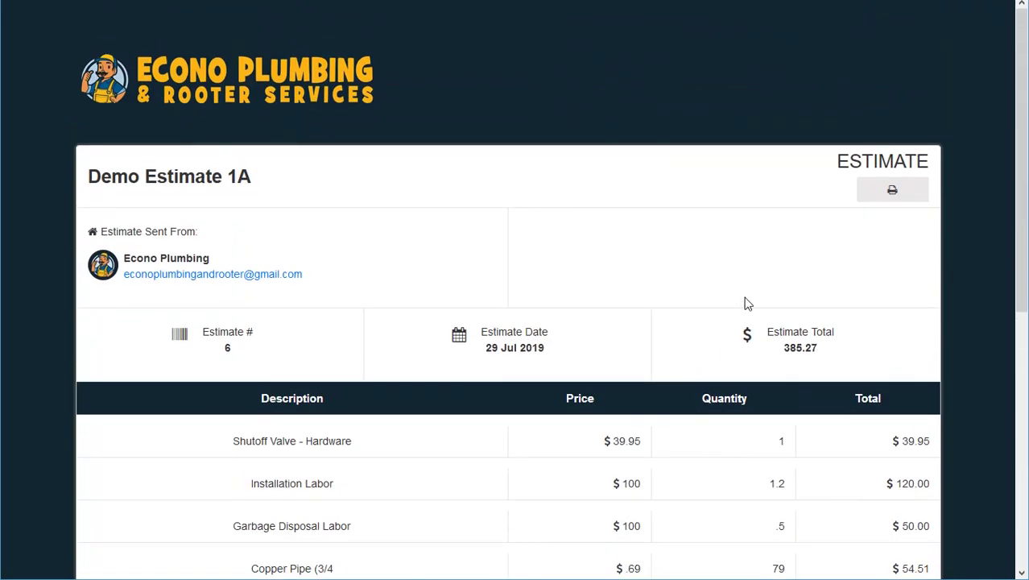
scroll(747, 303, down, 3)
scroll(854, 508, down, 3)
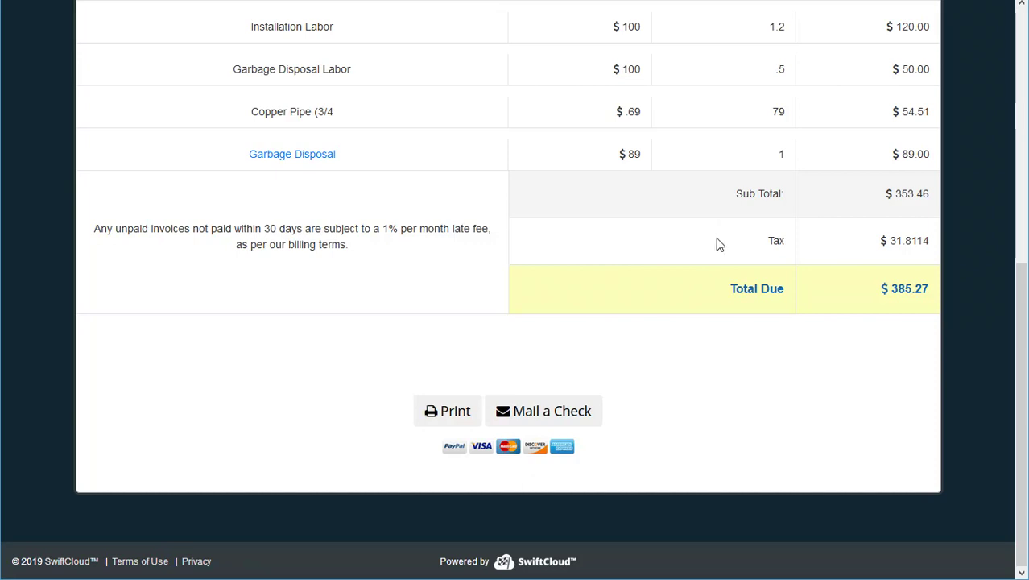
scroll(695, 271, up, 3)
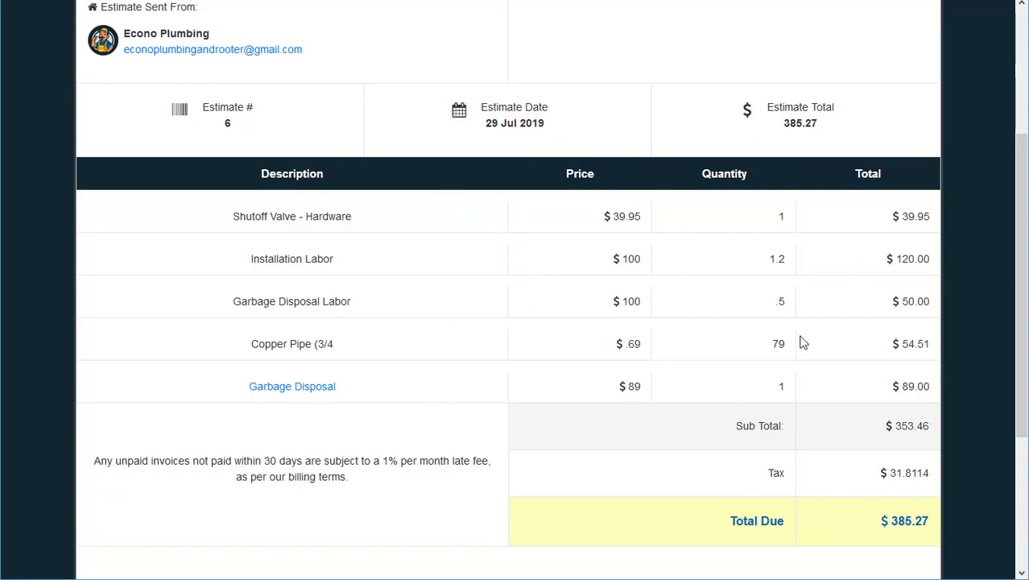
scroll(735, 449, down, 3)
scroll(726, 416, up, 6)
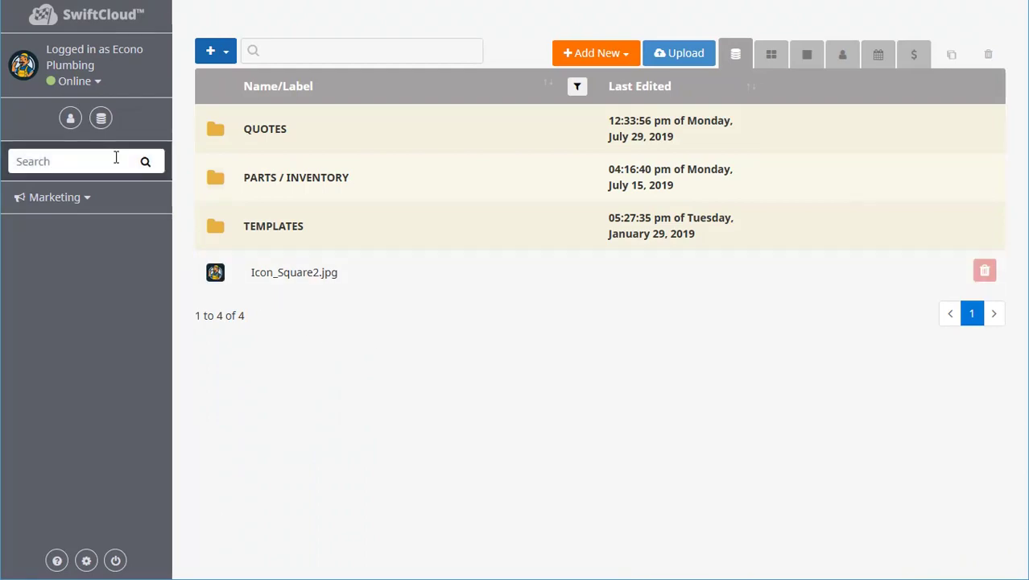
Expand the sidebar storage shortcuts, check the Add New item types, and enter the QUOTES folder.
click(101, 120)
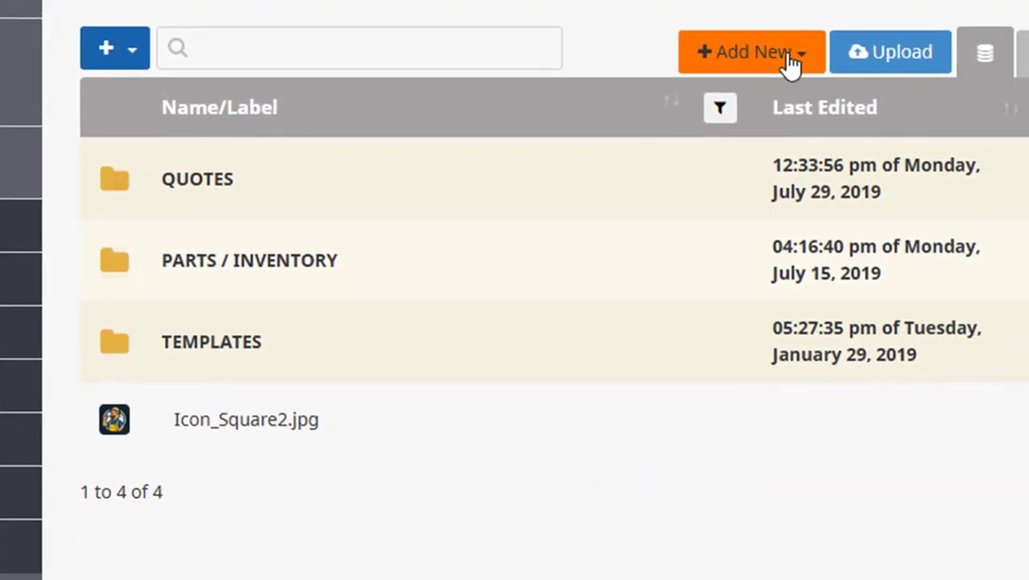
click(774, 64)
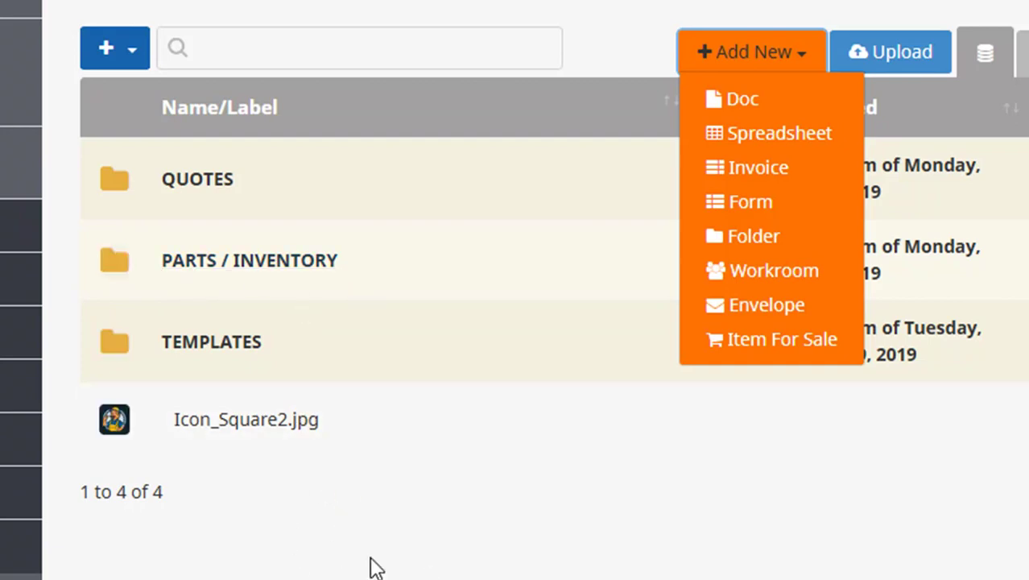
click(797, 53)
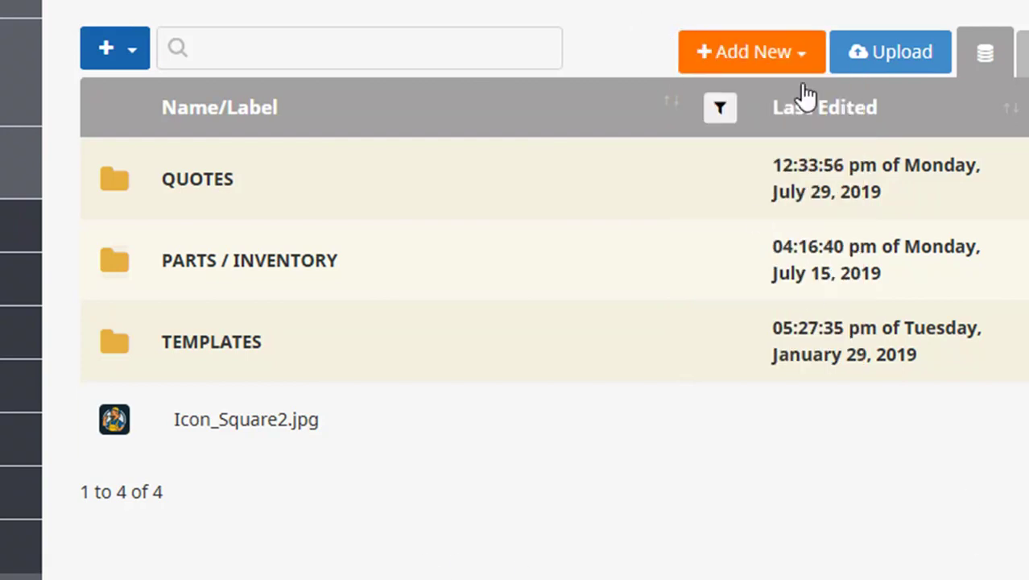
click(769, 51)
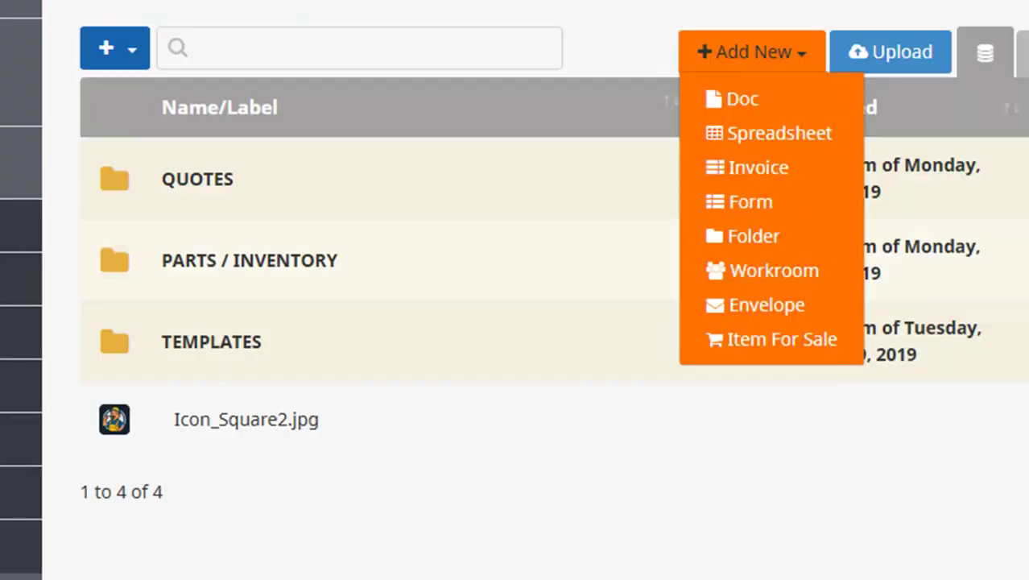
click(188, 396)
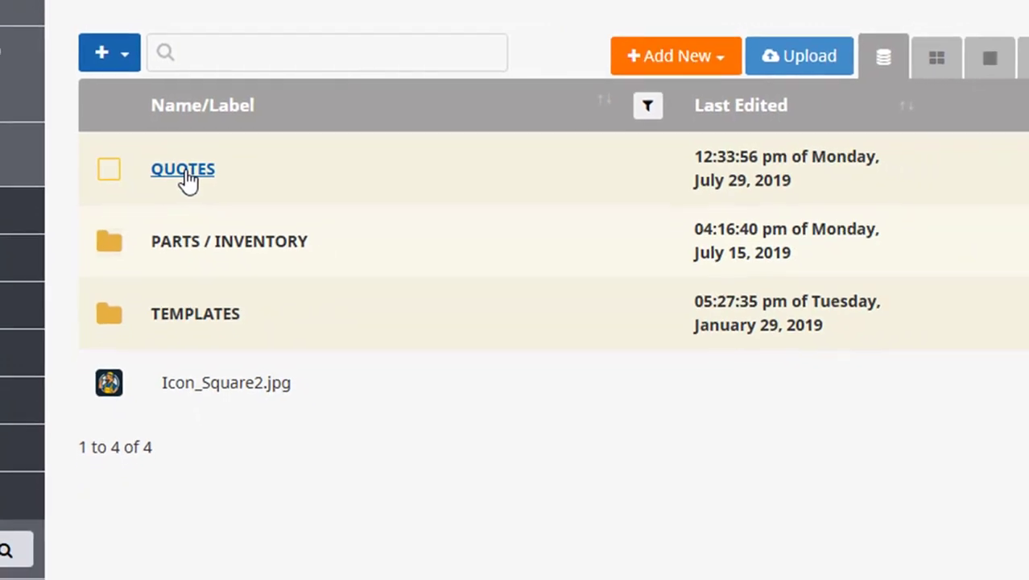
click(189, 171)
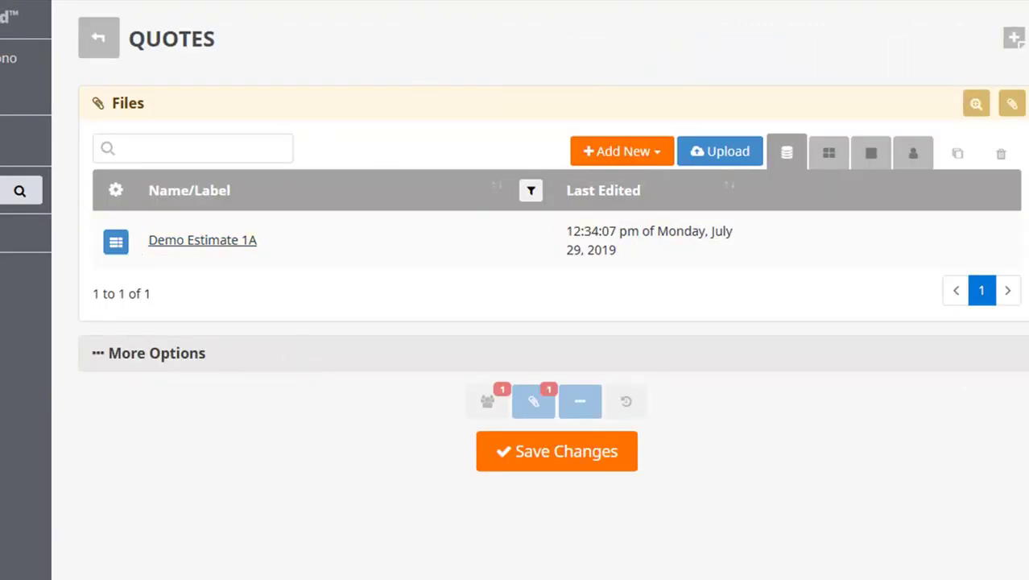
Collapse People & Permissions in Demo Estimate 1A and preview estimate #6 ($385.27) as the client.
scroll(596, 269, down, 10)
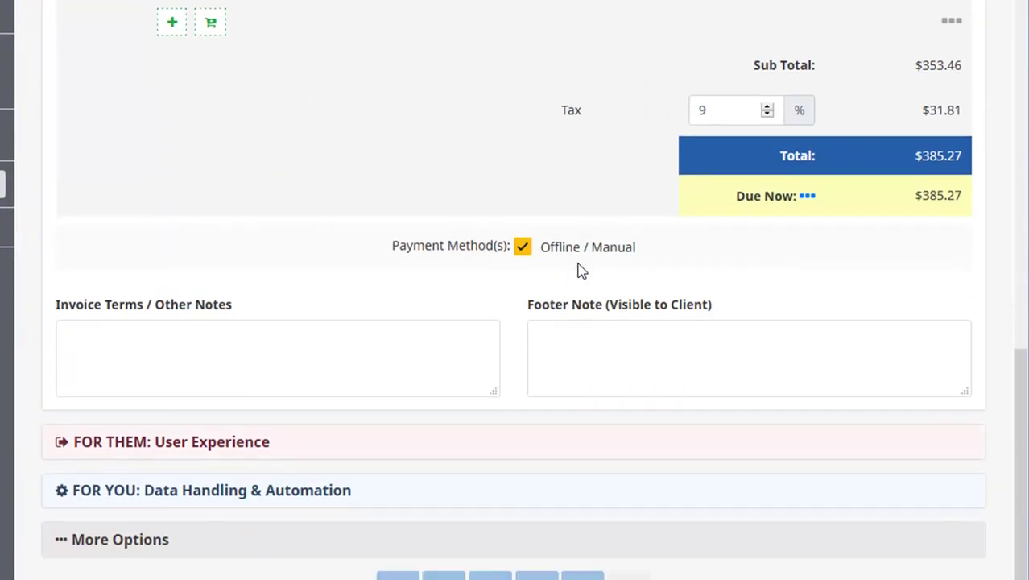
scroll(583, 272, up, 10)
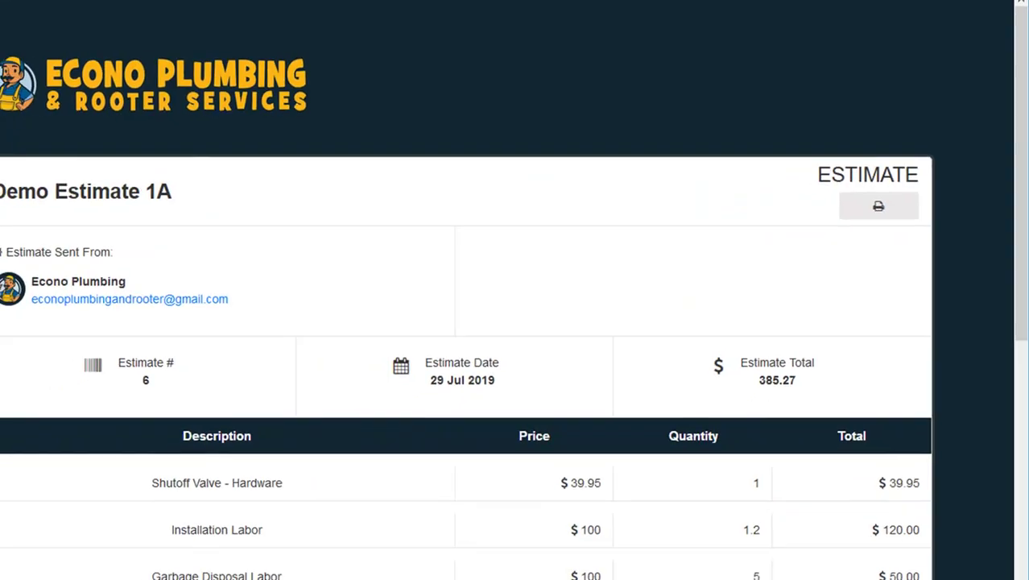
scroll(656, 236, down, 6)
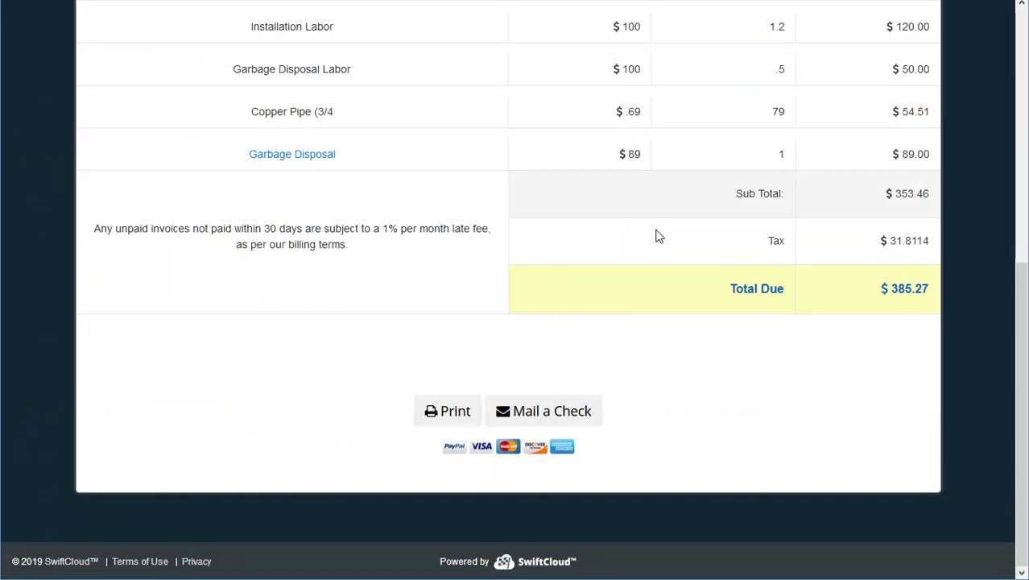
scroll(658, 235, up, 6)
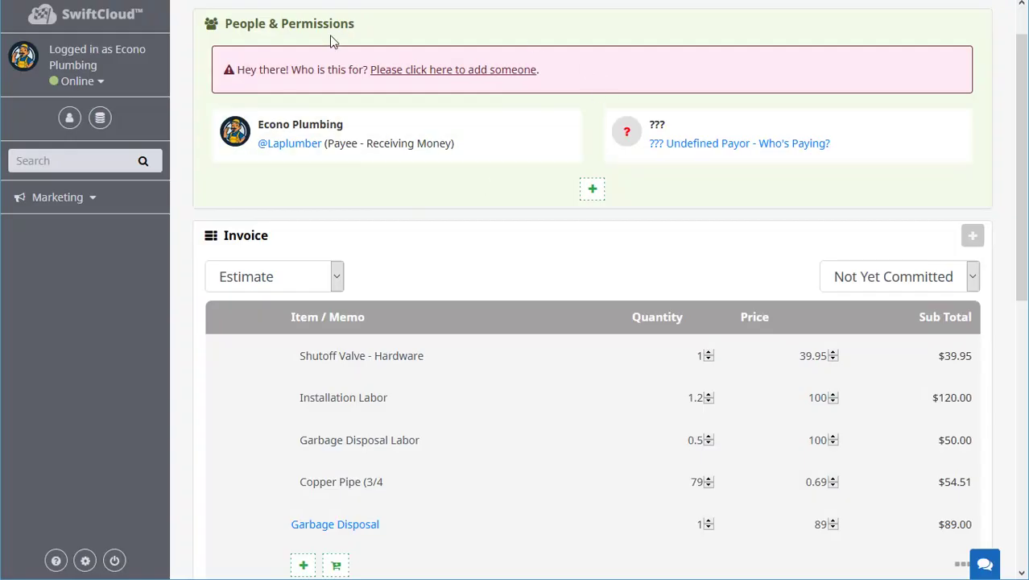
click(332, 31)
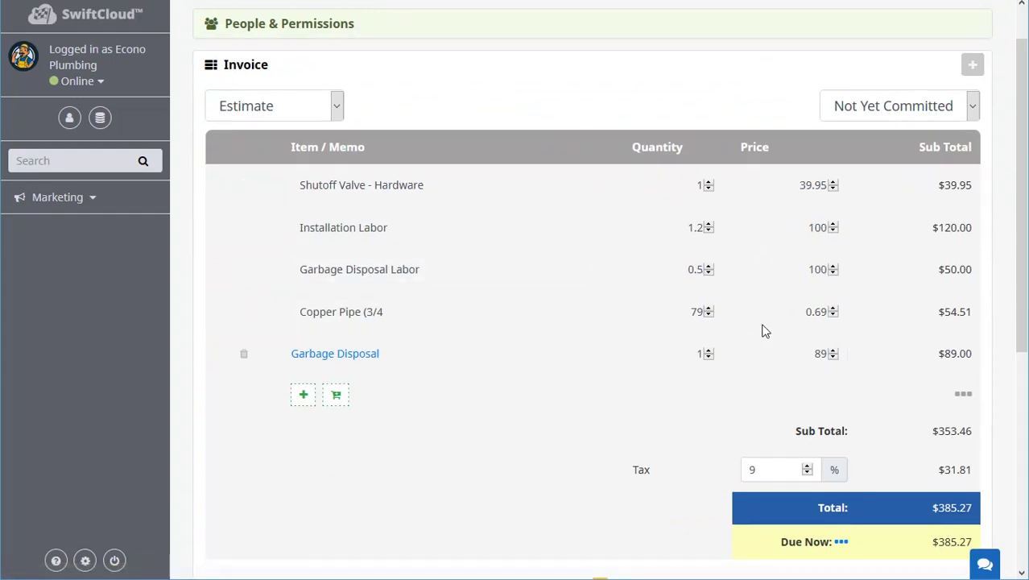
scroll(838, 407, down, 4)
scroll(835, 407, down, 2)
click(563, 544)
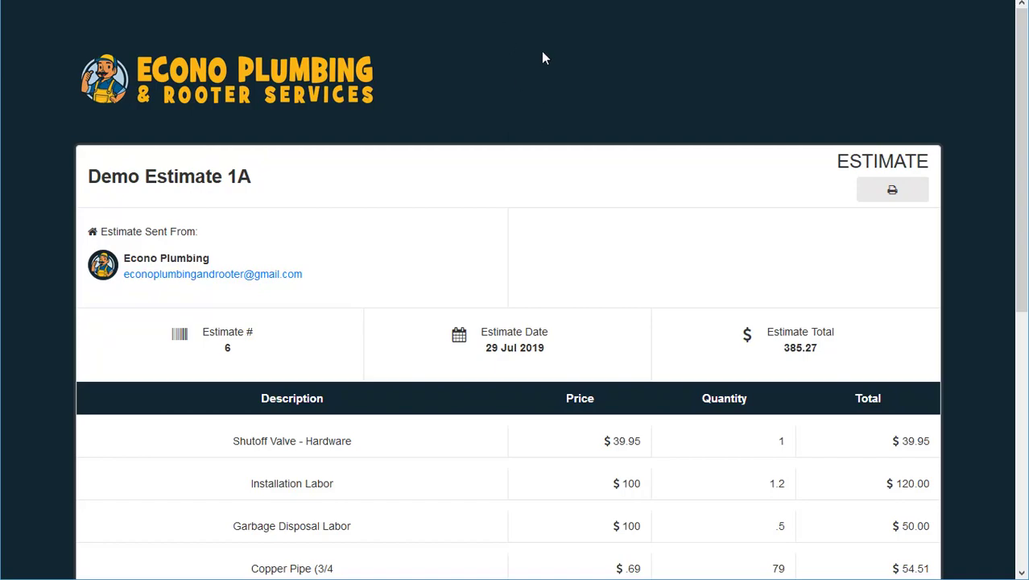
Close the preview tab, reopen it, then go back to the QUOTES folder listing.
key(ctrl+w)
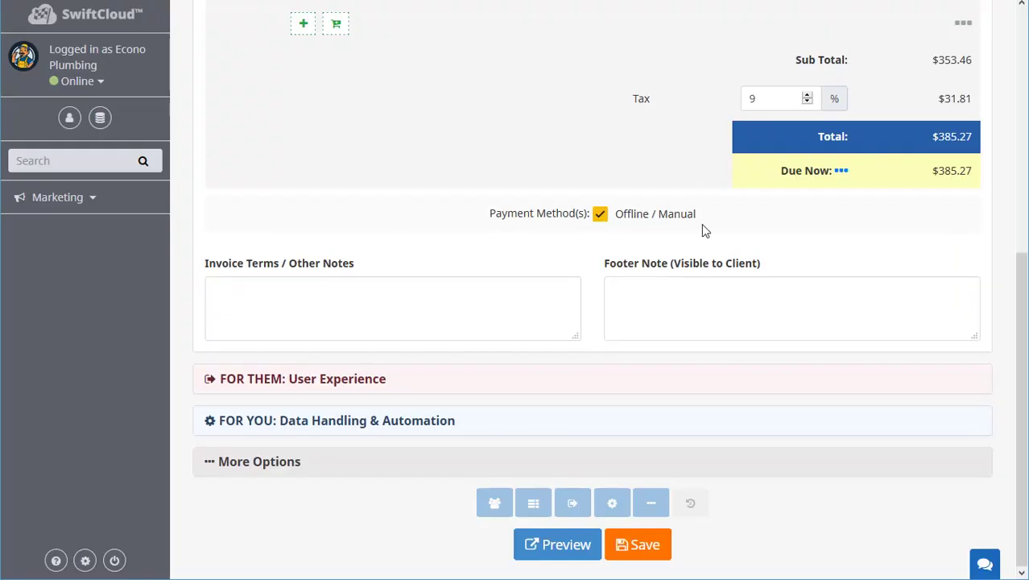
key(ctrl+shift+t)
scroll(868, 319, up, 5)
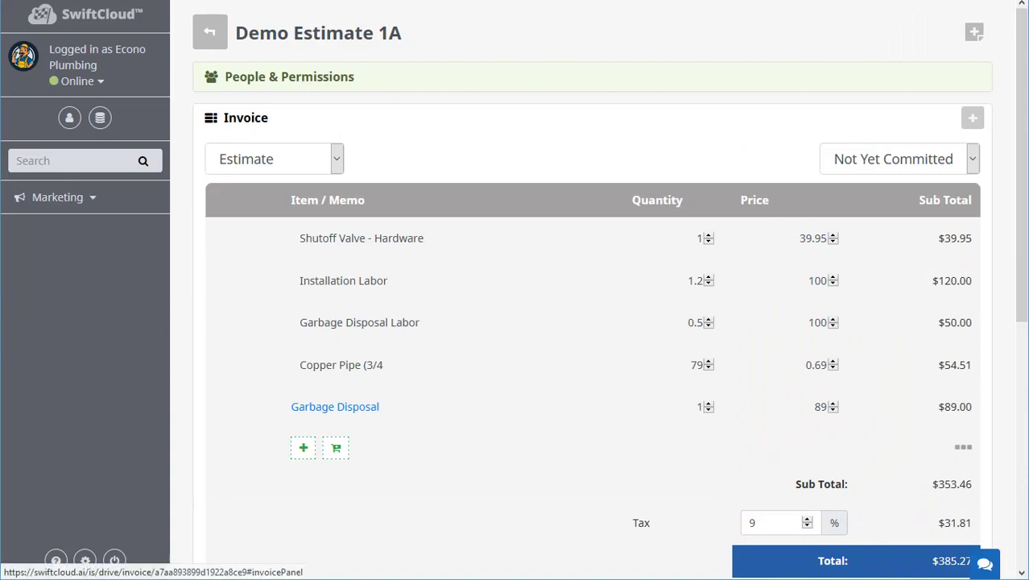
key(alt+Left)
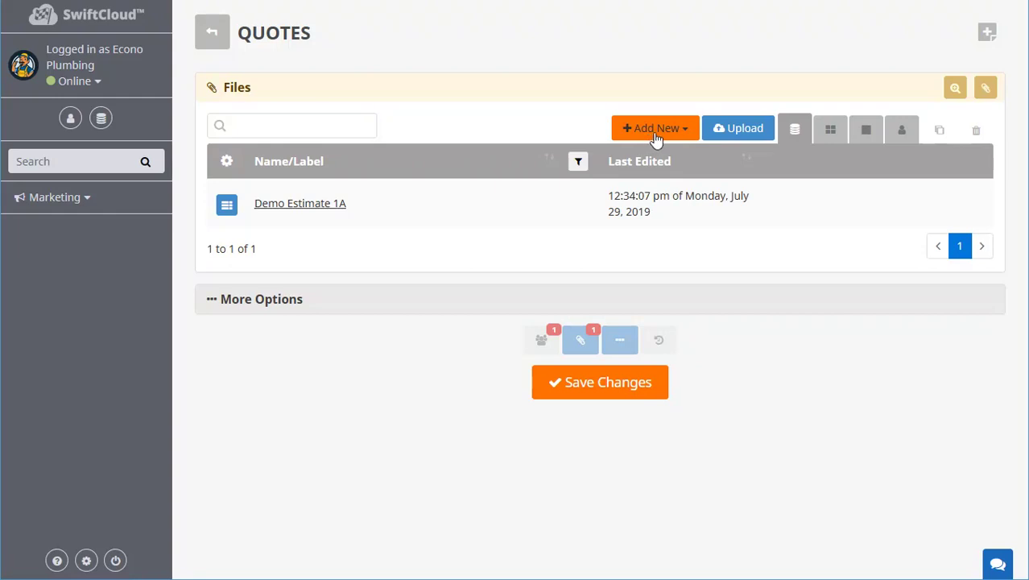
Go to the Drive root, enter QUOTES, and open Demo Estimate 1A in the editor.
click(101, 121)
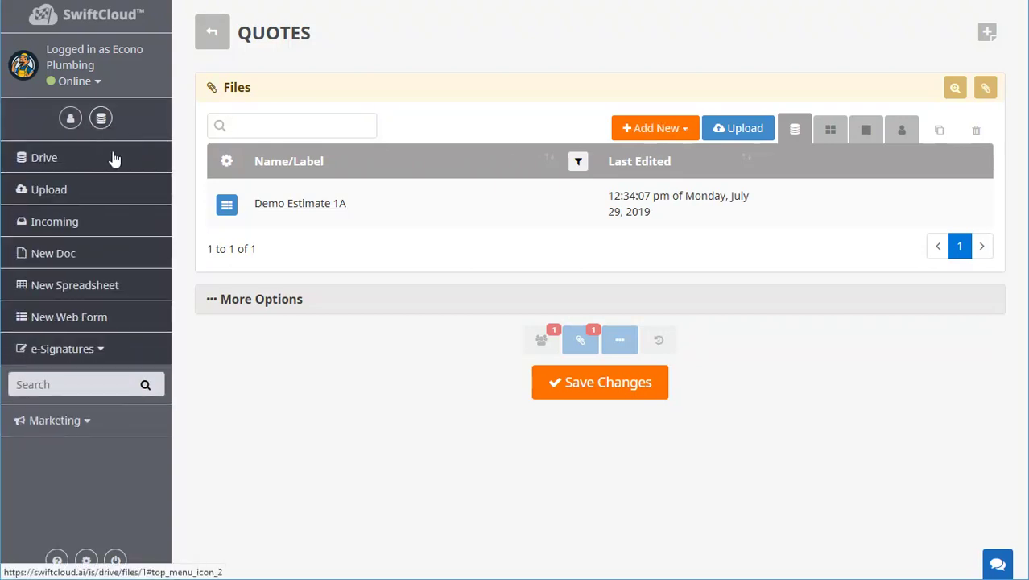
click(48, 161)
click(627, 57)
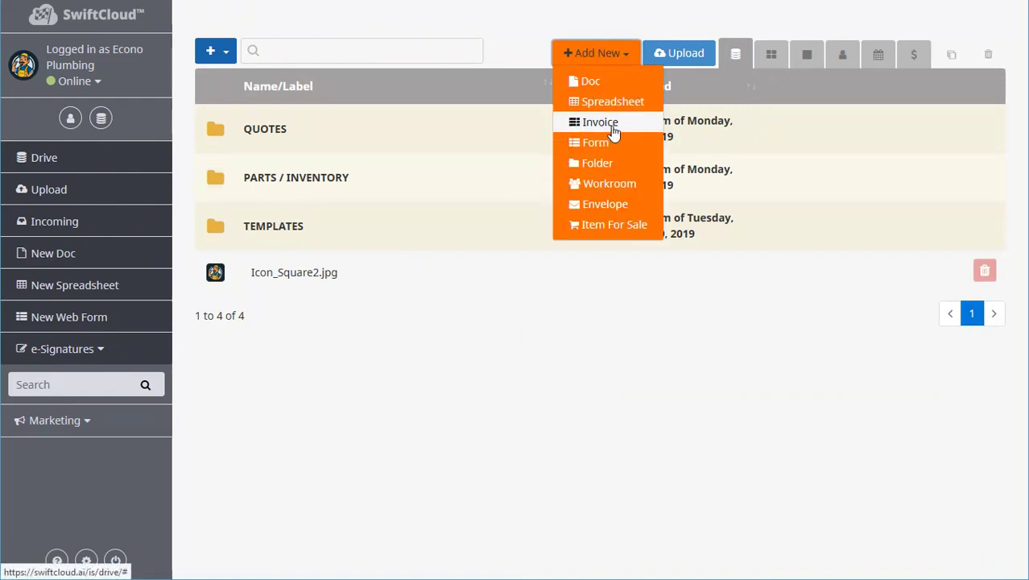
click(379, 128)
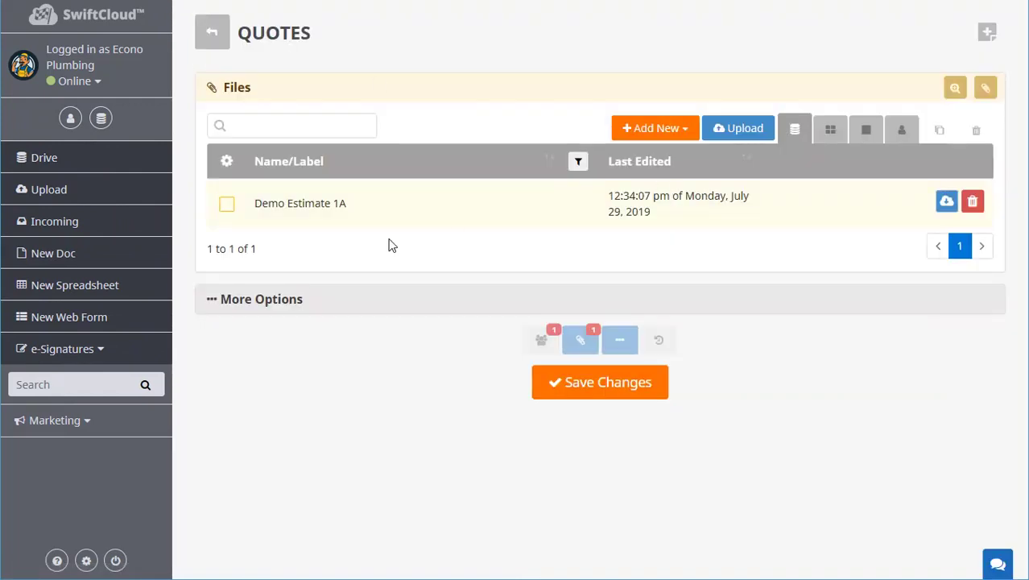
click(321, 203)
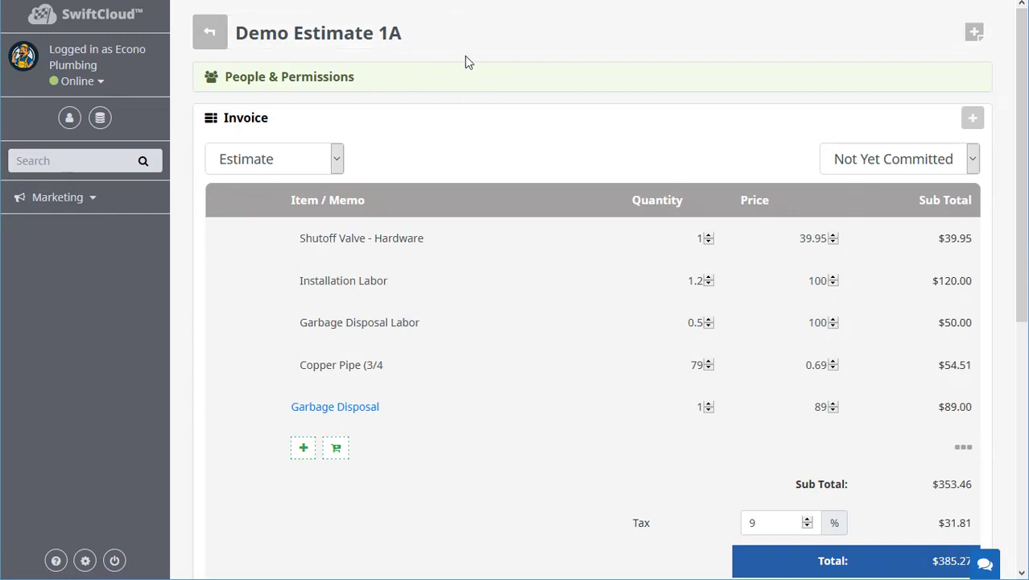
Replace the estimate title with 'XYZ Plumbing Estimate'.
click(403, 32)
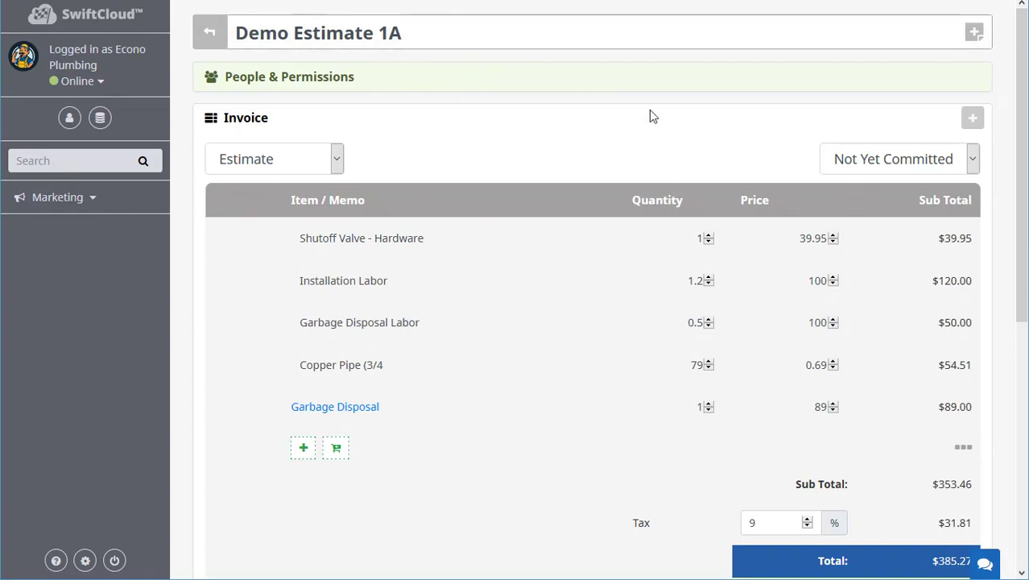
key(ctrl+a)
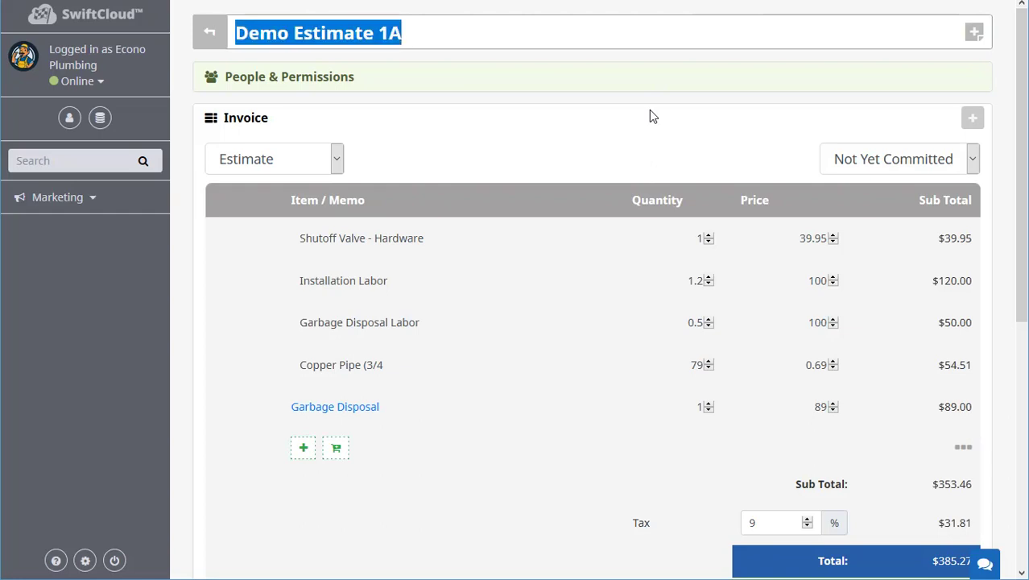
text(XYZ)
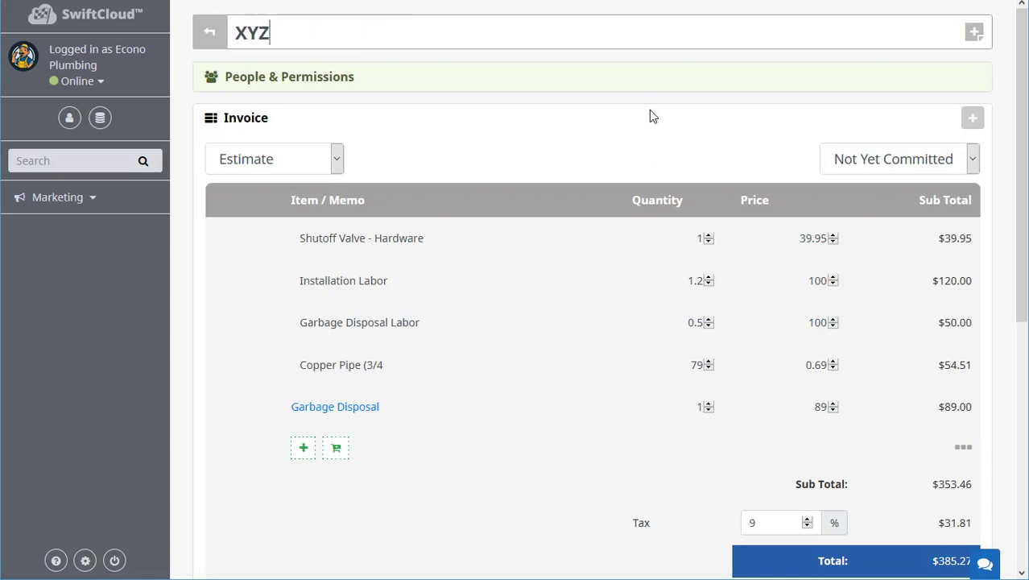
text( Plumbing Estimate)
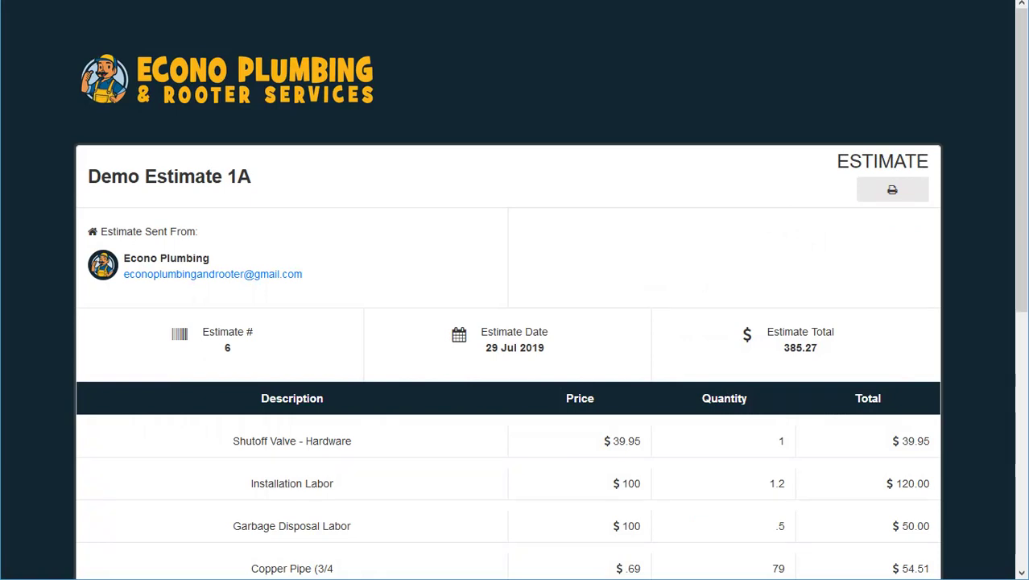
Scroll the shared estimate page to the totals and late-fee note, then restore fullscreen.
mouse_move(630, 10)
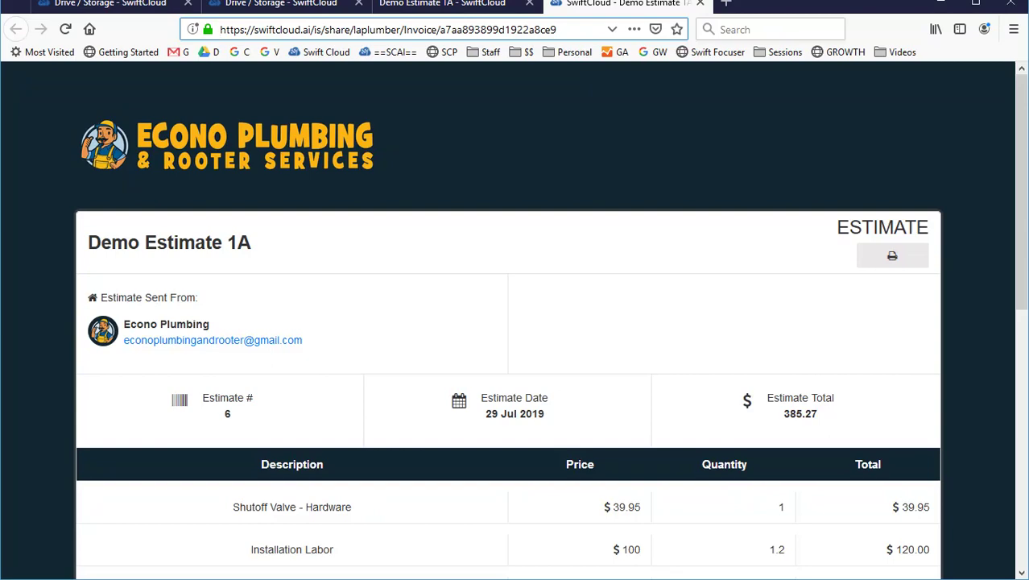
scroll(459, 234, down, 10)
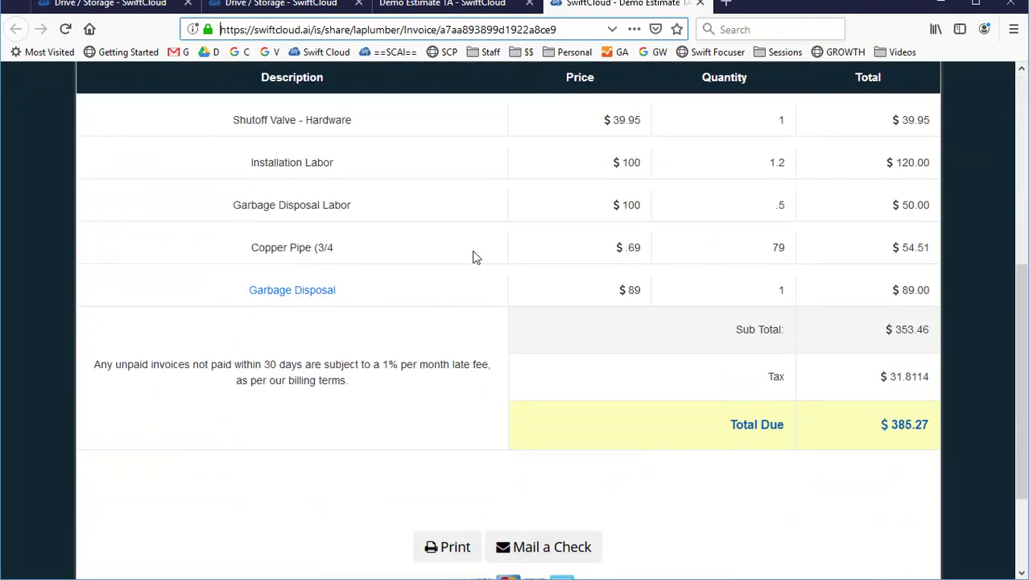
scroll(640, 296, up, 10)
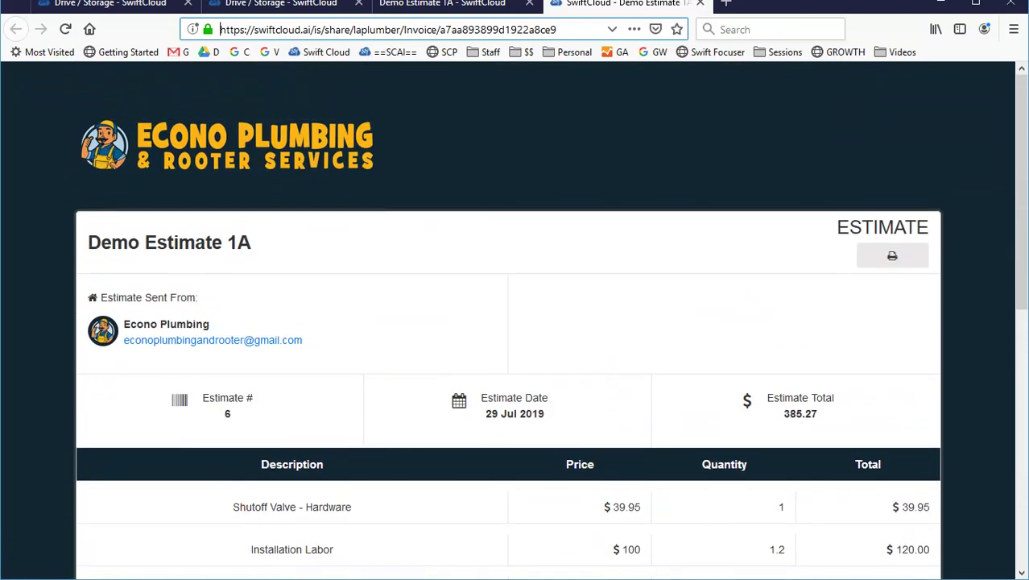
key(F11)
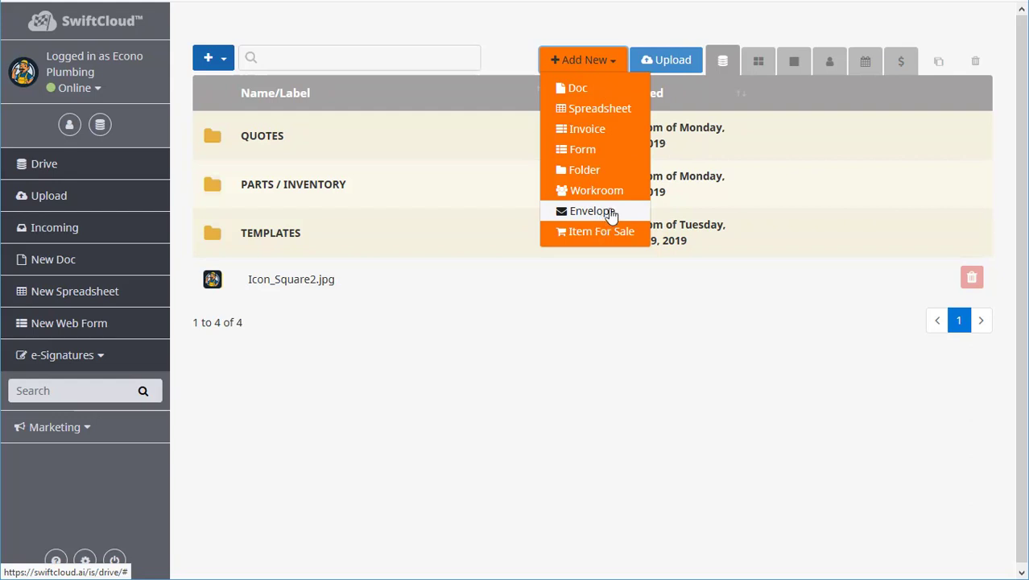
Dismiss the Add New item-type list in the Drive.
click(484, 391)
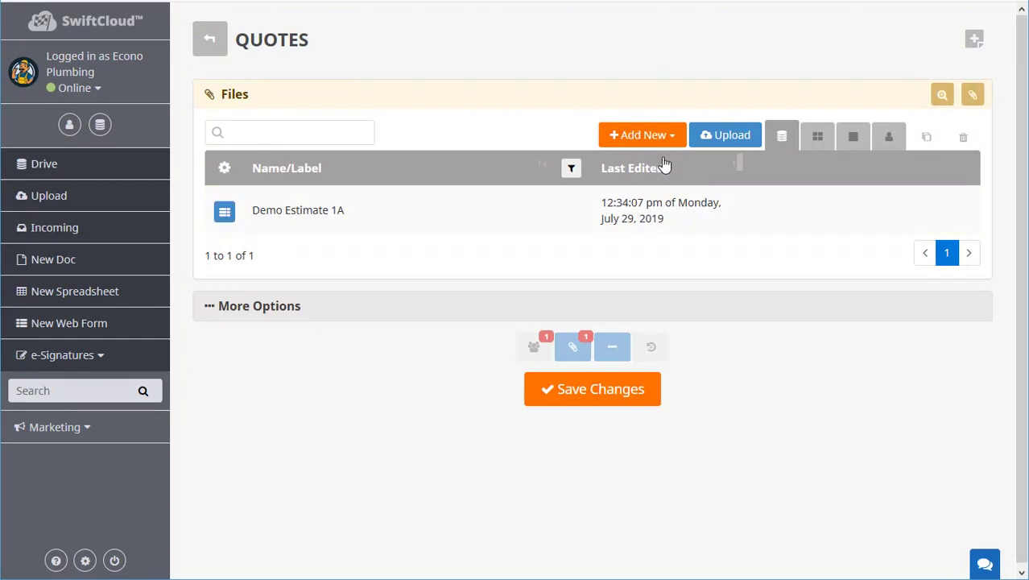
Toggle the Add New item list, then open the estimate showing 9% tax and $385.27 total.
click(660, 135)
click(475, 65)
click(660, 135)
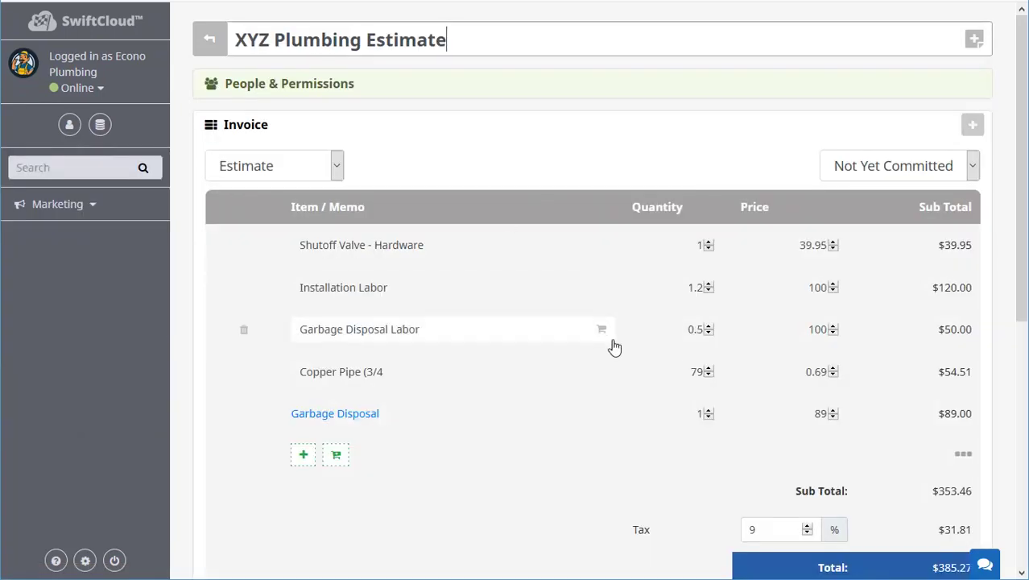
scroll(564, 347, down, 5)
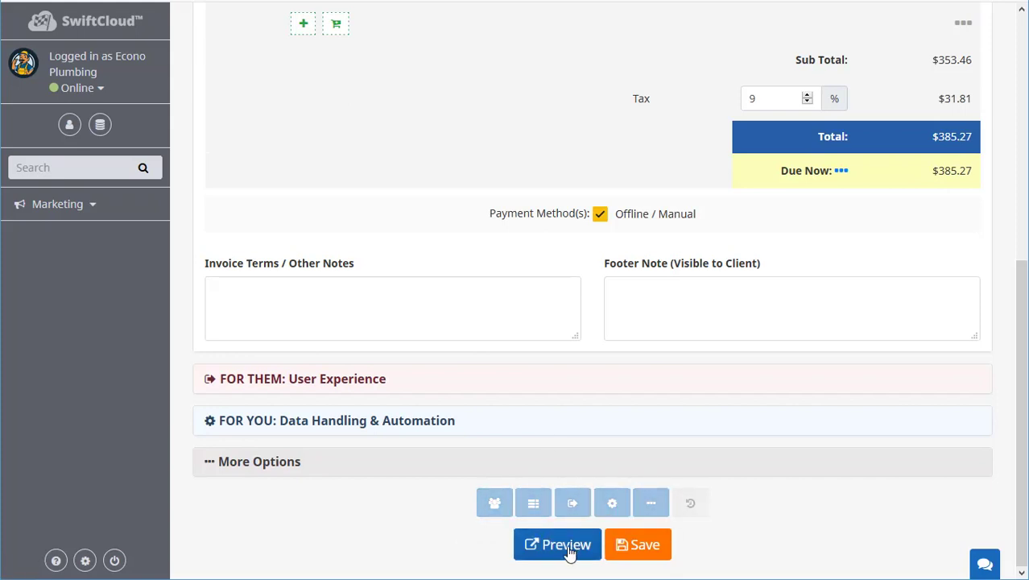
Preview the XYZ Plumbing Estimate as the client sees it.
click(557, 545)
Close the client preview and scroll the editor down to the 9% tax and $385.27 total.
scroll(749, 322, down, 6)
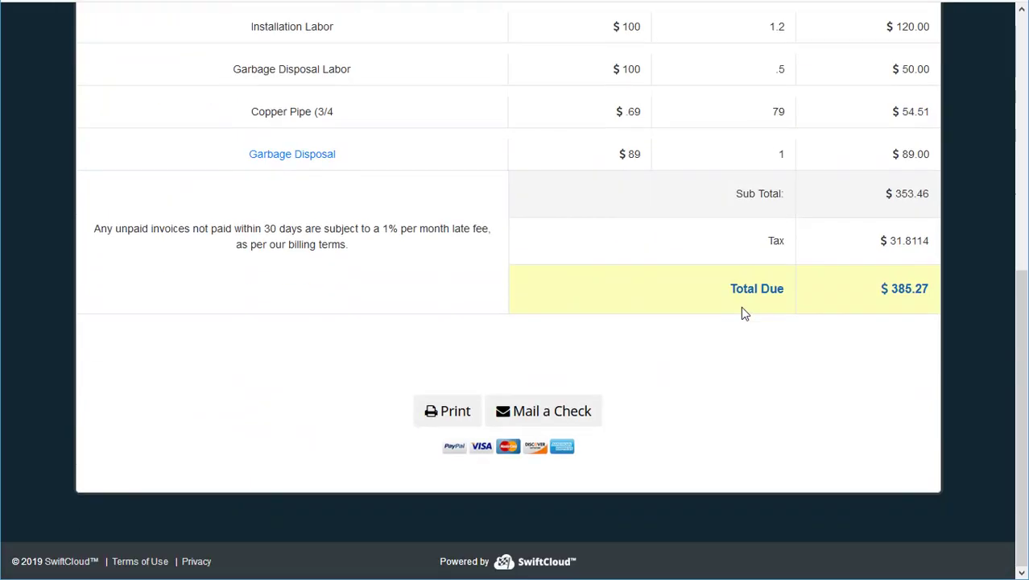
scroll(741, 308, up, 6)
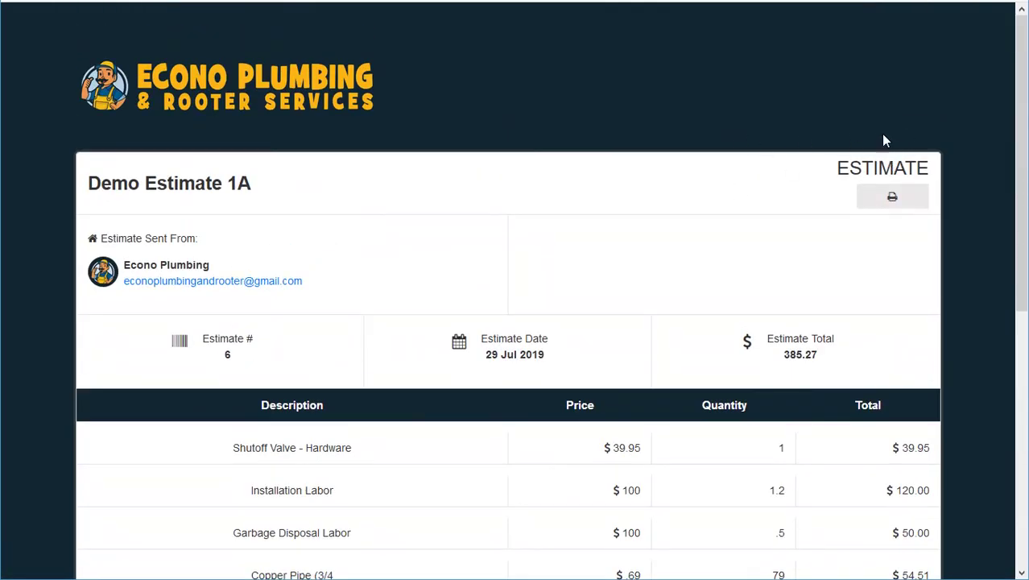
key(ctrl+w)
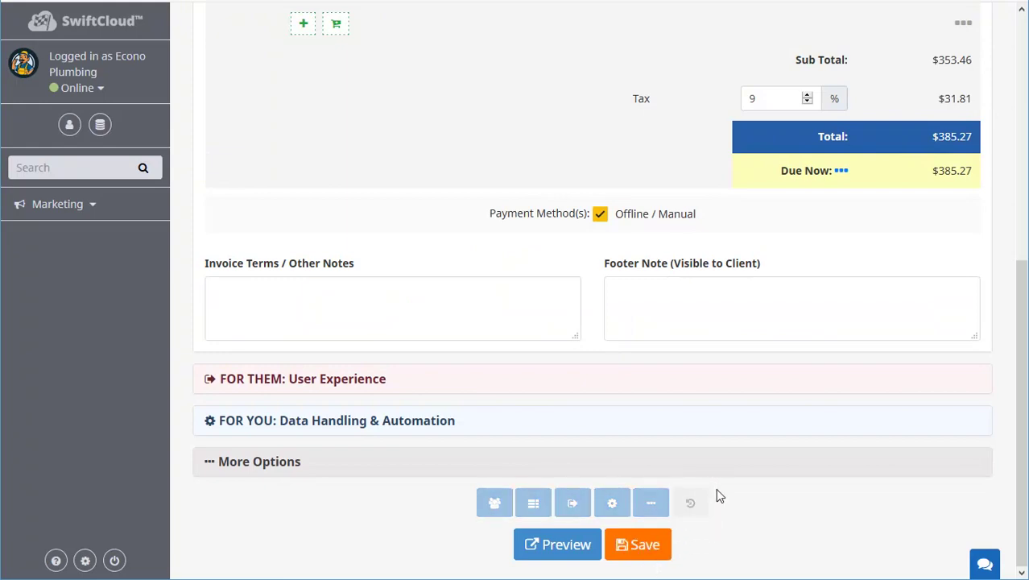
scroll(719, 493, down, 5)
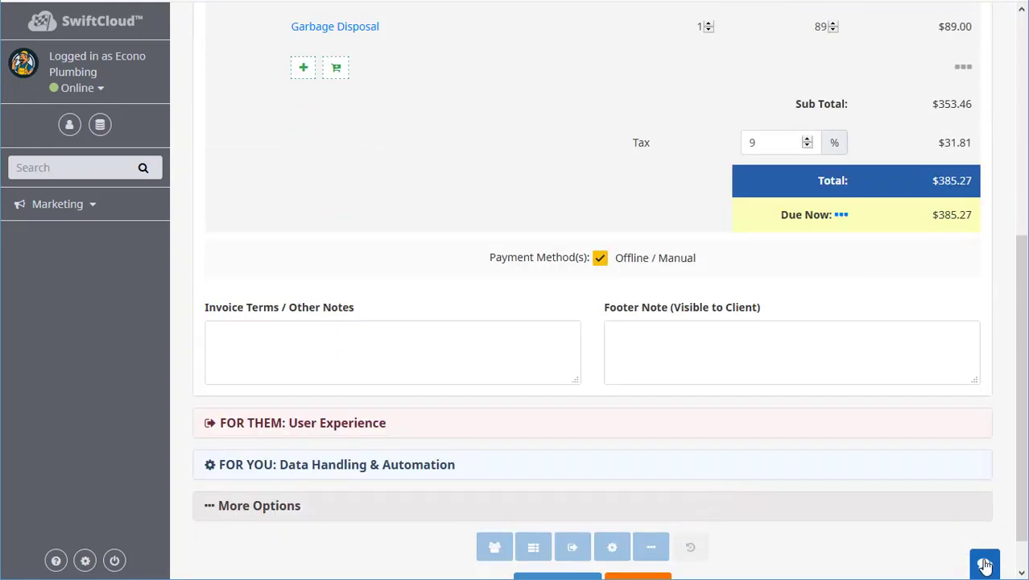
click(983, 564)
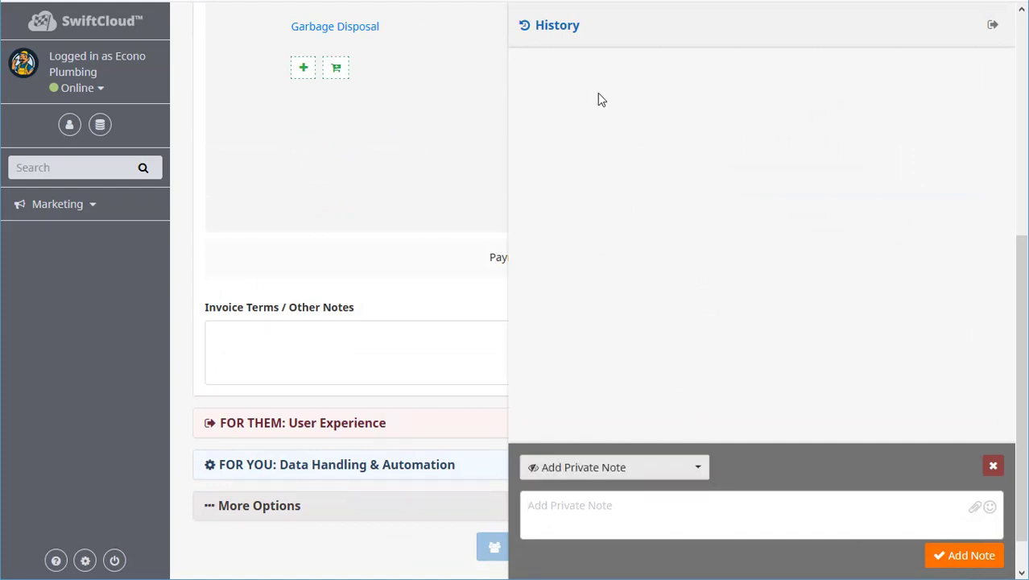
click(629, 476)
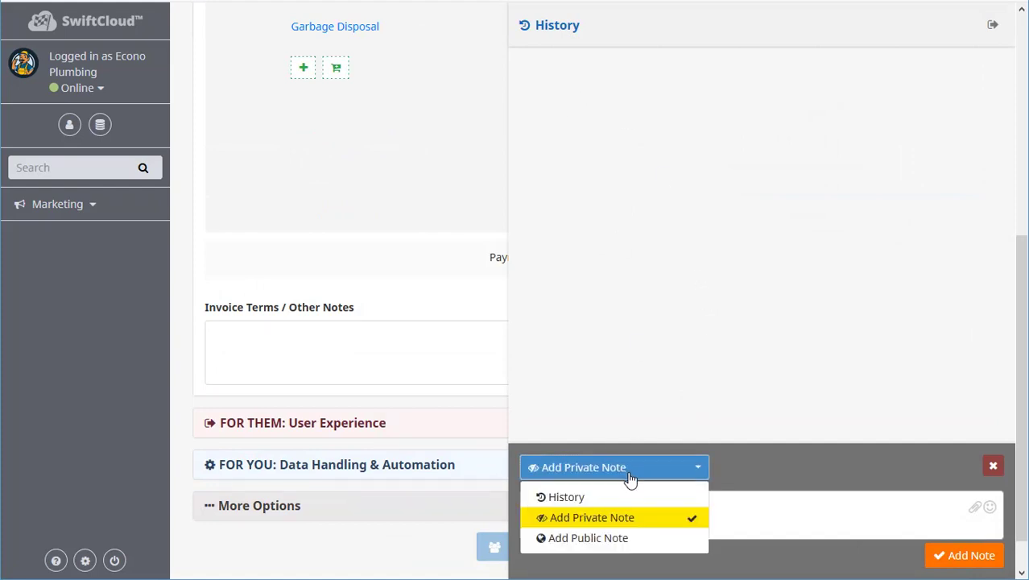
click(689, 255)
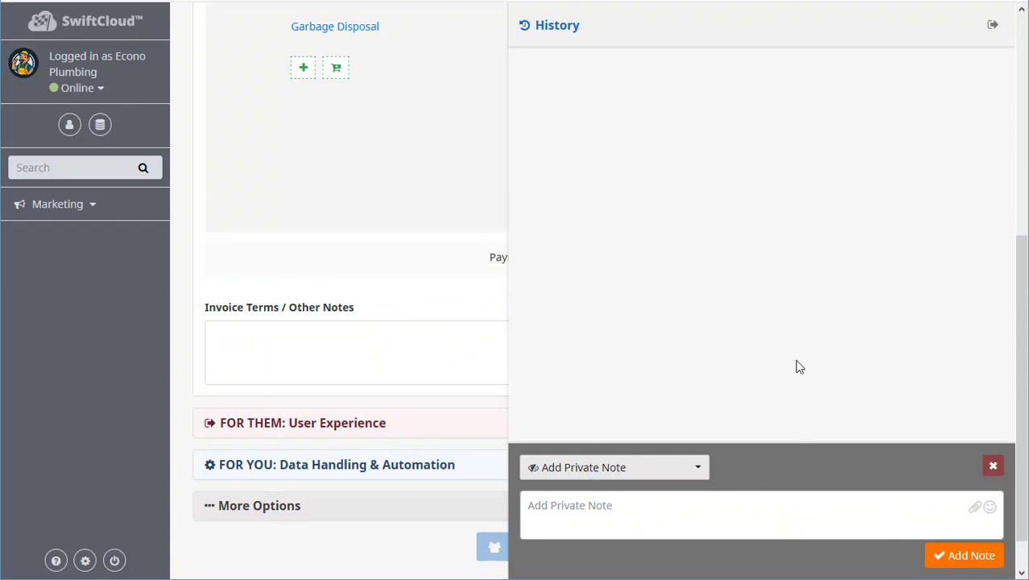
click(692, 526)
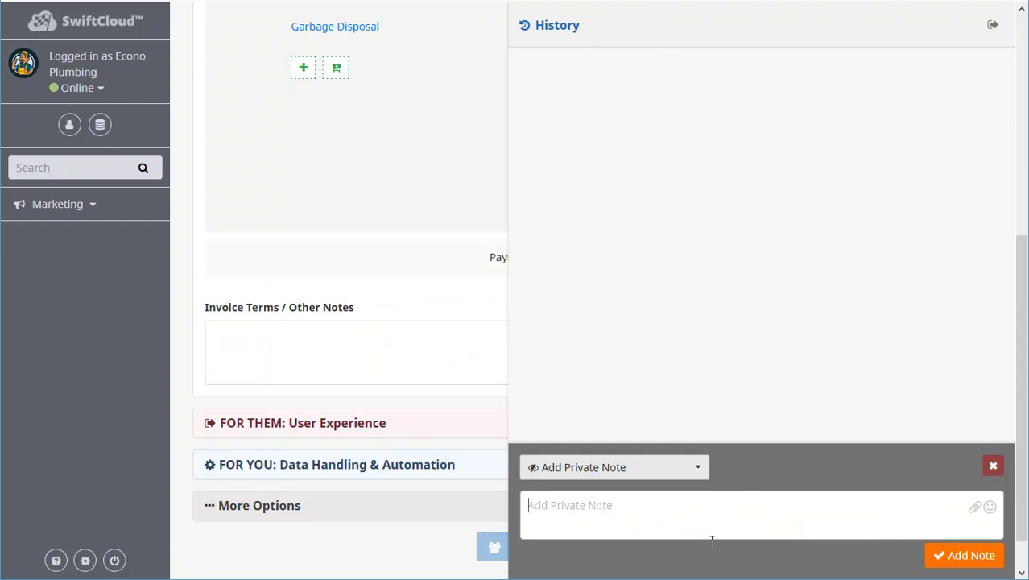
click(993, 27)
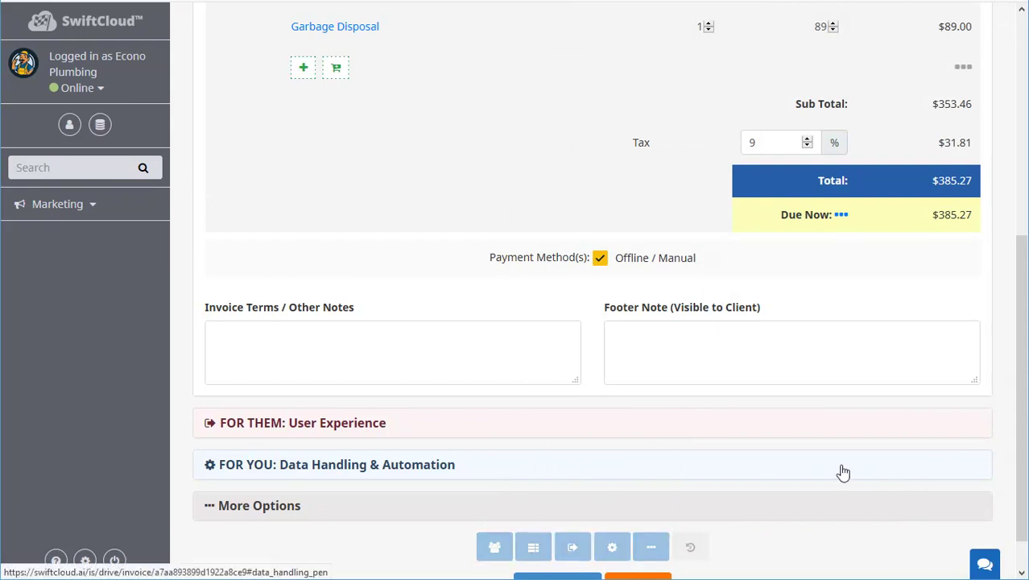
Expand People & Permissions, collapse Invoice, and start assigning the undefined payor's email/username.
scroll(797, 363, up, 5)
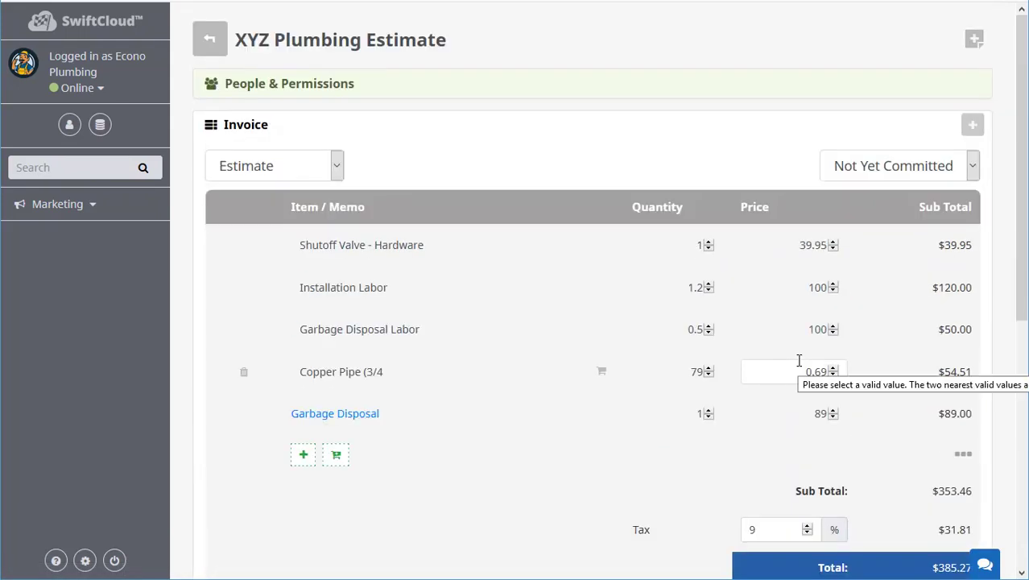
click(294, 94)
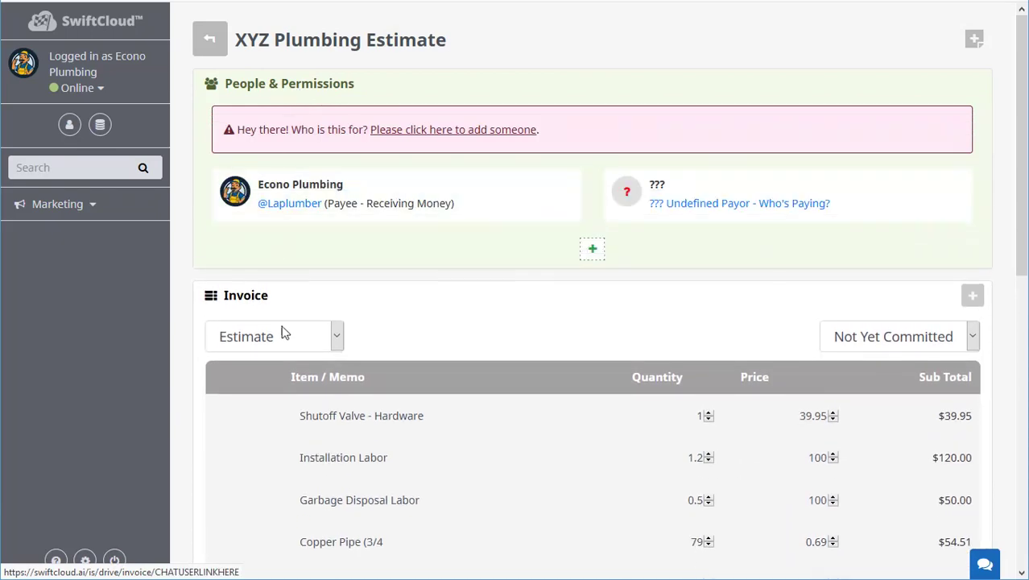
click(462, 311)
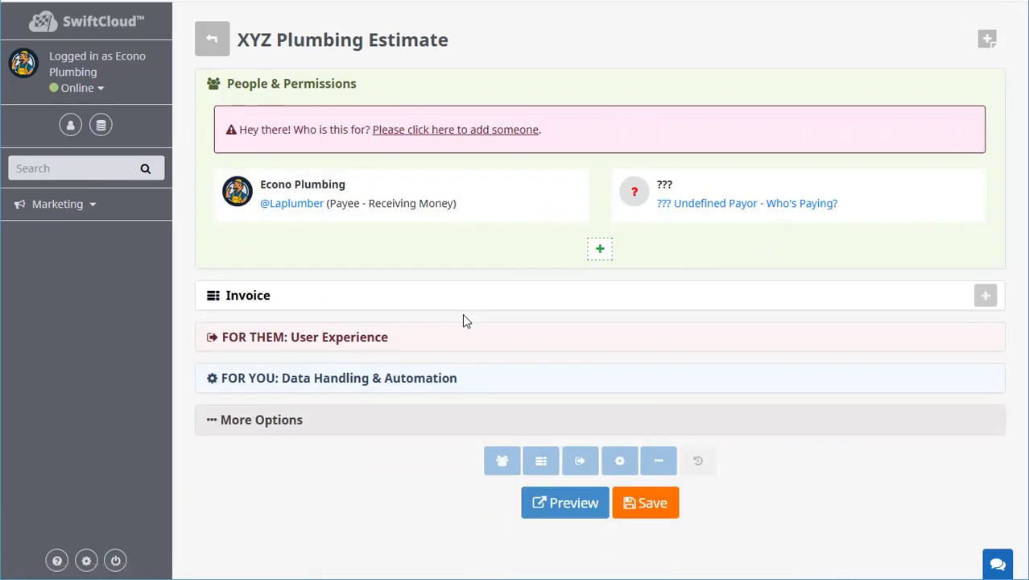
click(664, 205)
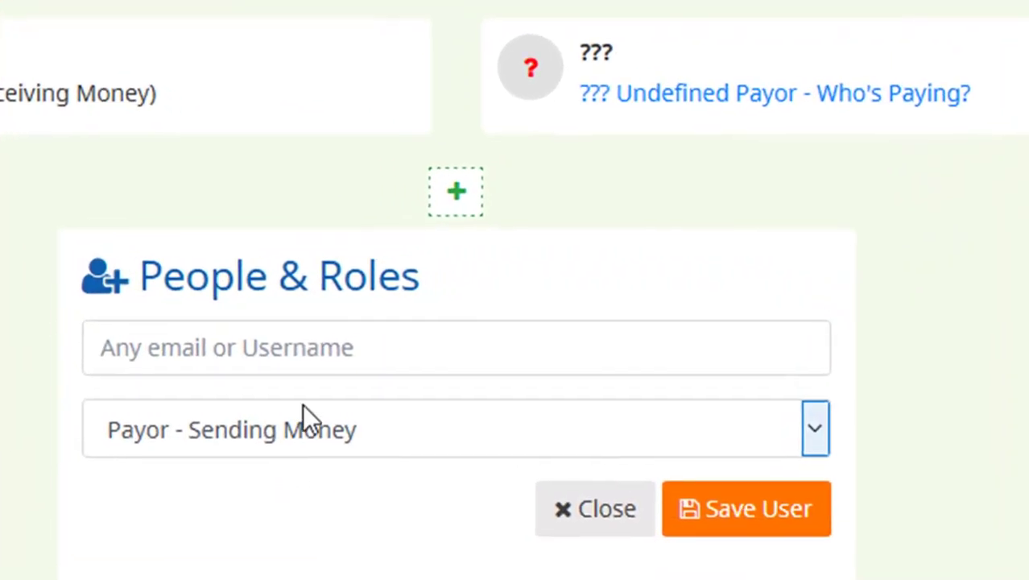
click(444, 353)
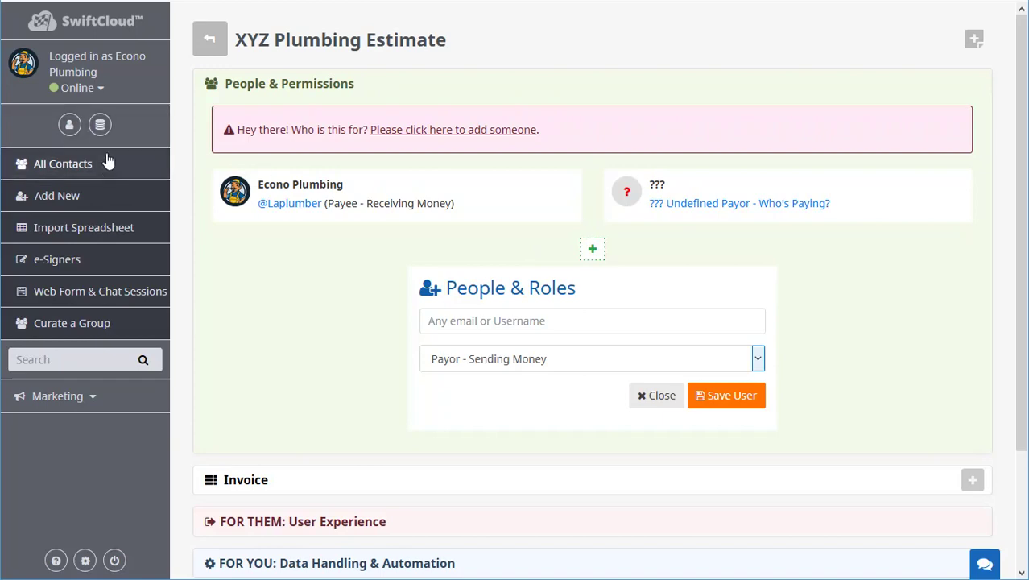
Look through the list of all contacts, then return to the XYZ Plumbing Estimate.
right_click(69, 126)
key(Escape)
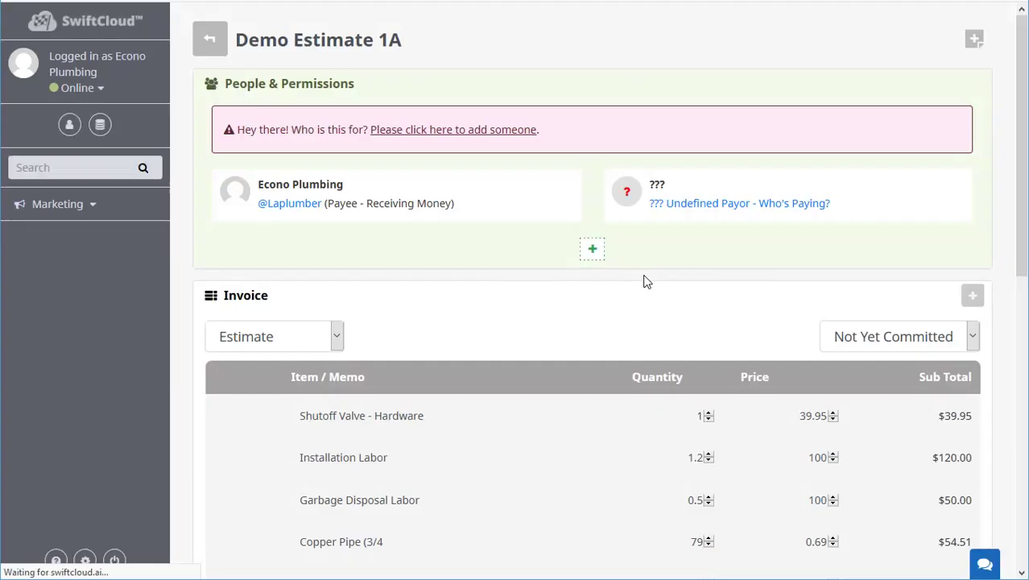
click(69, 126)
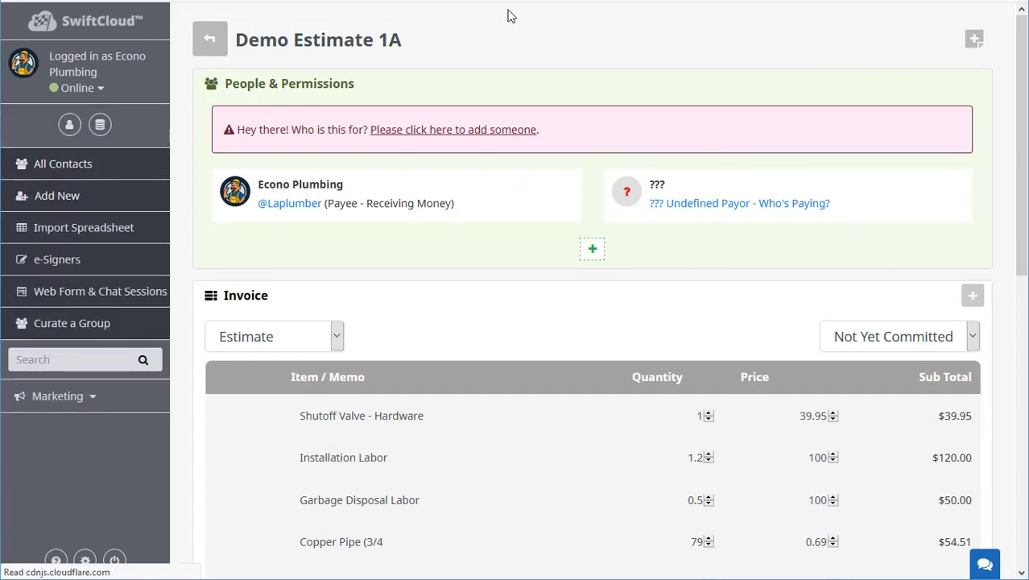
click(70, 126)
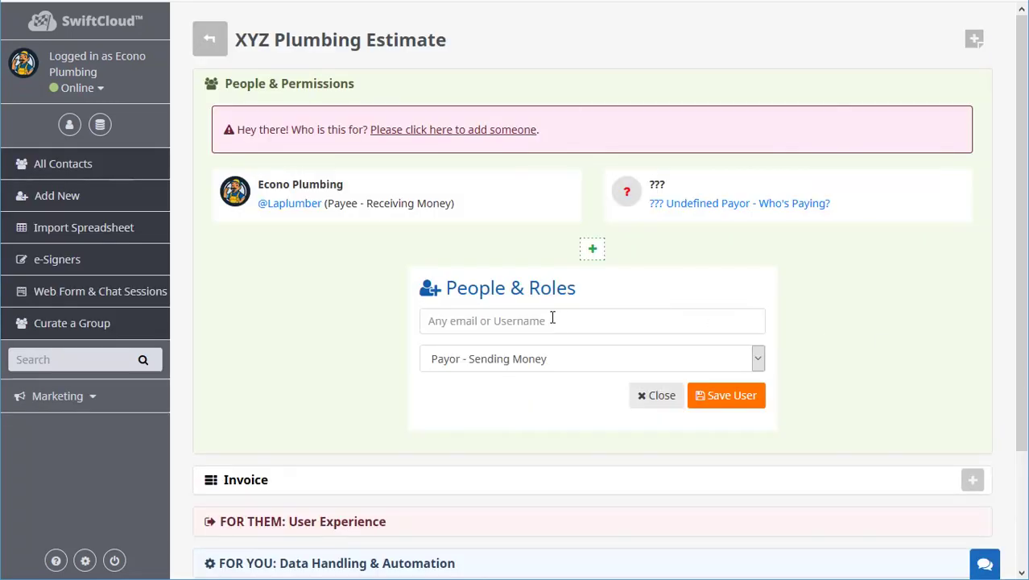
click(552, 320)
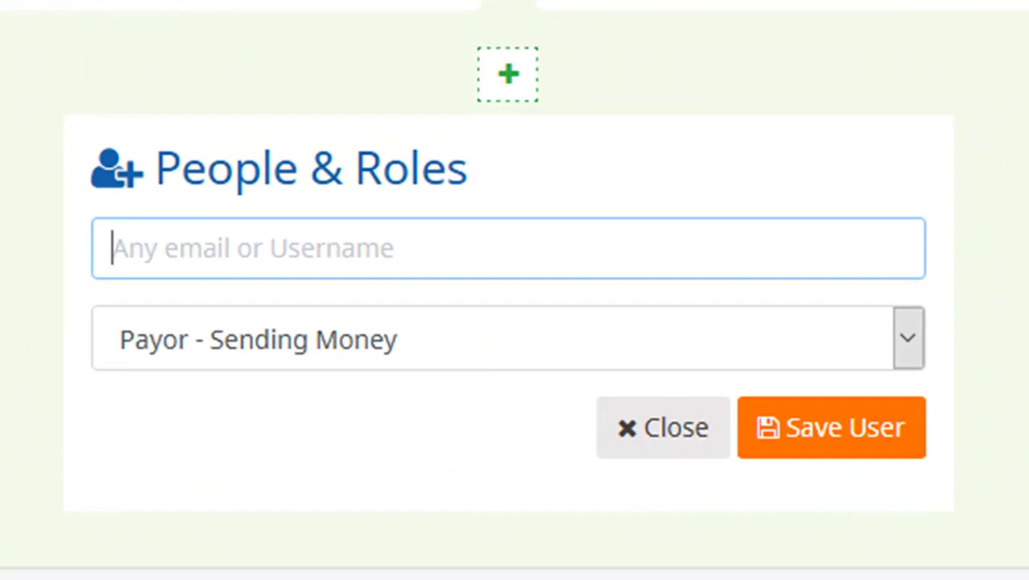
Create a new user named SwiftCloud Help.
text(SwiftCl)
text(oud Help)
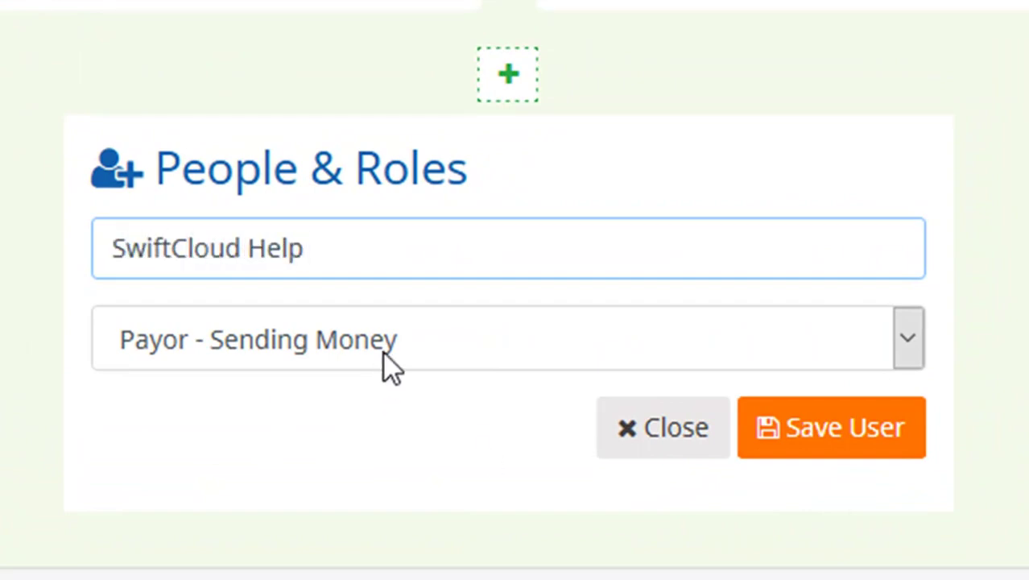
click(305, 327)
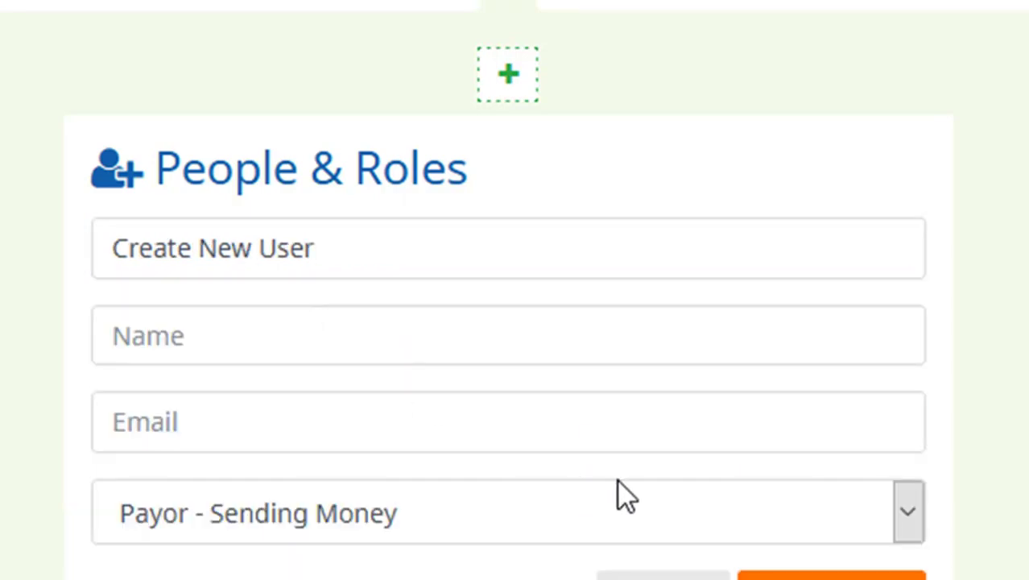
click(255, 331)
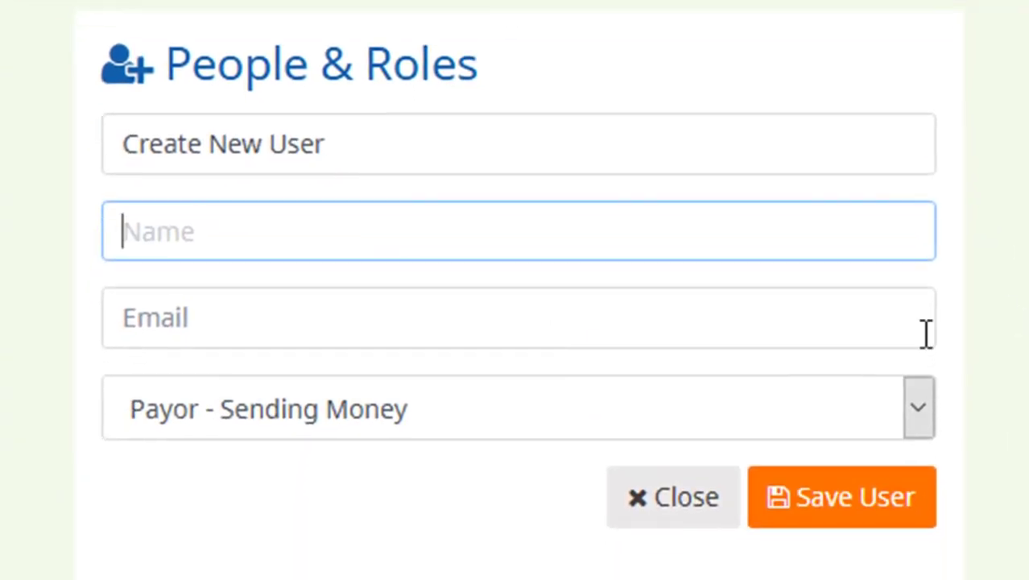
text(SwiftCloud )
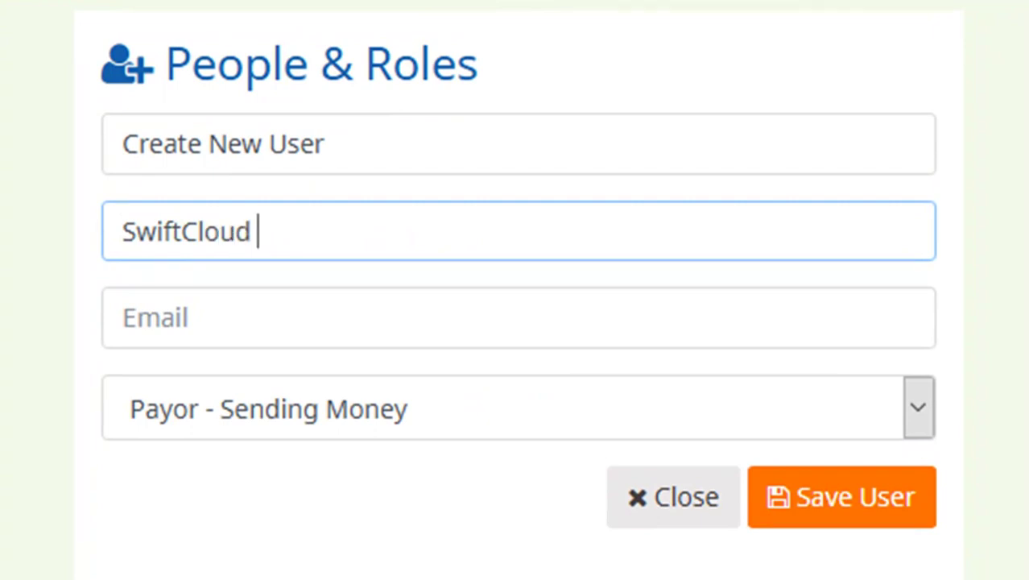
text(S)
key(BackSpace)
text(Help)
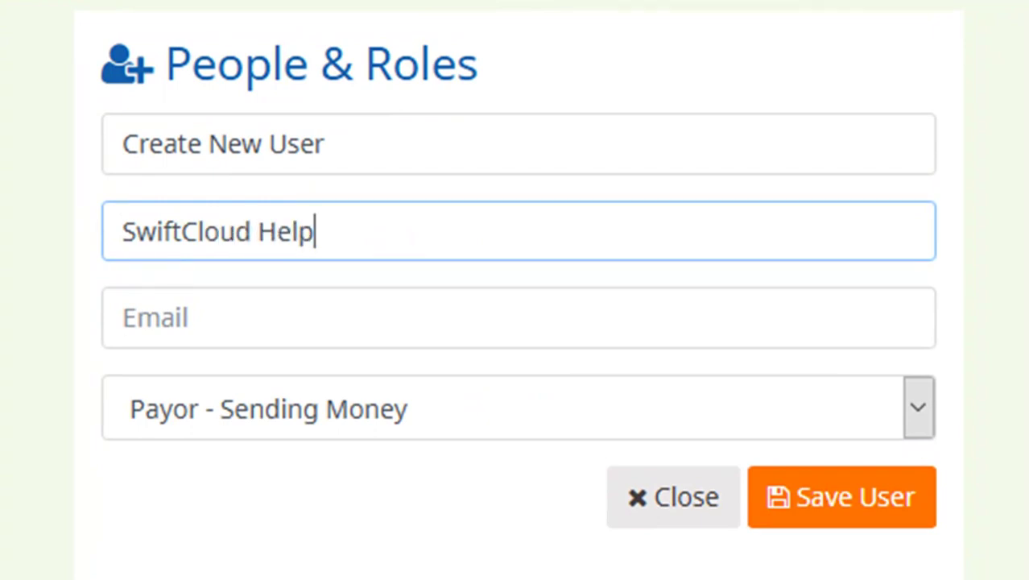
Enter the contact's e-mail address, keep the Payor - Sending Money role, and save the user.
click(122, 317)
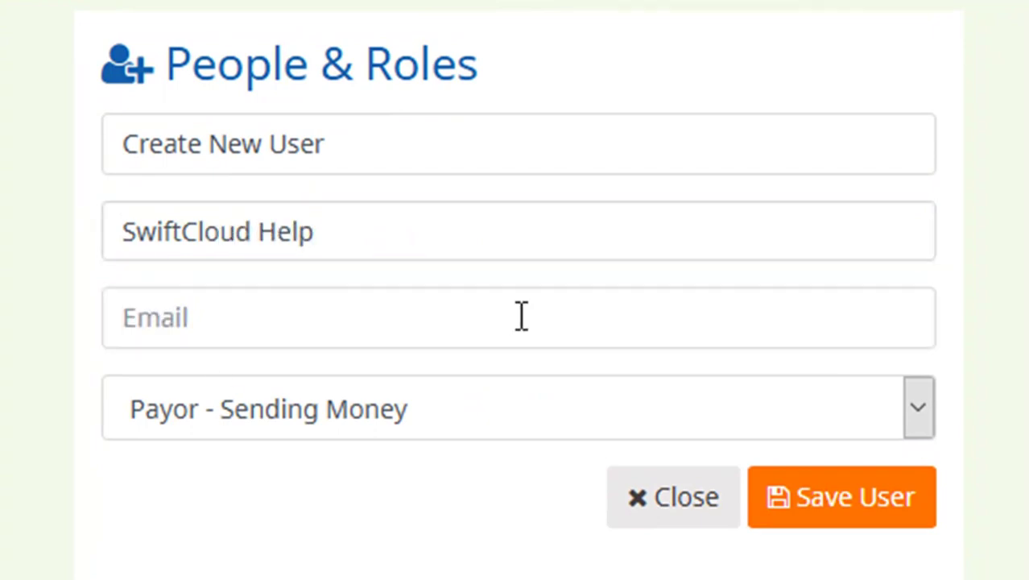
click(546, 316)
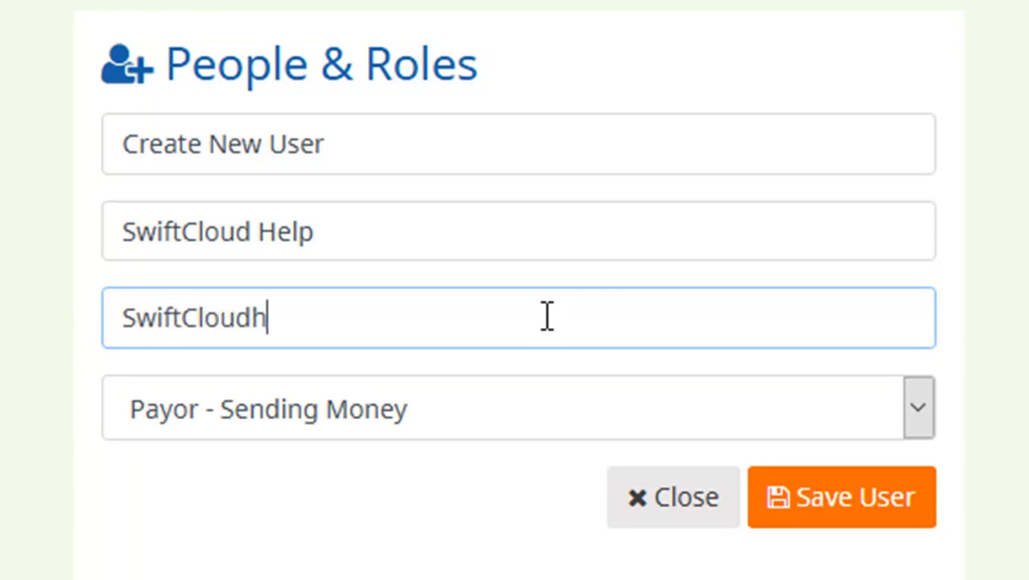
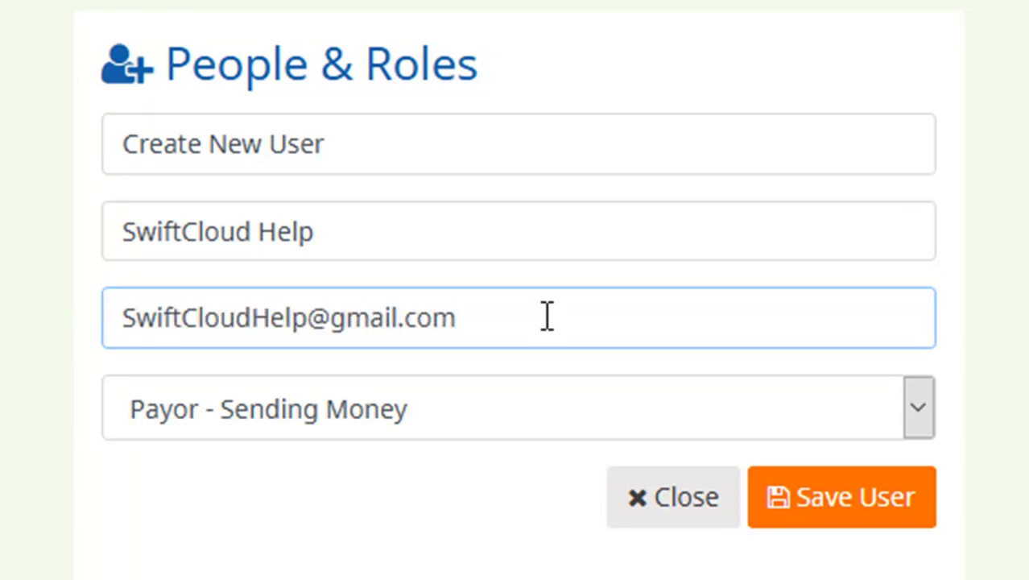
click(248, 420)
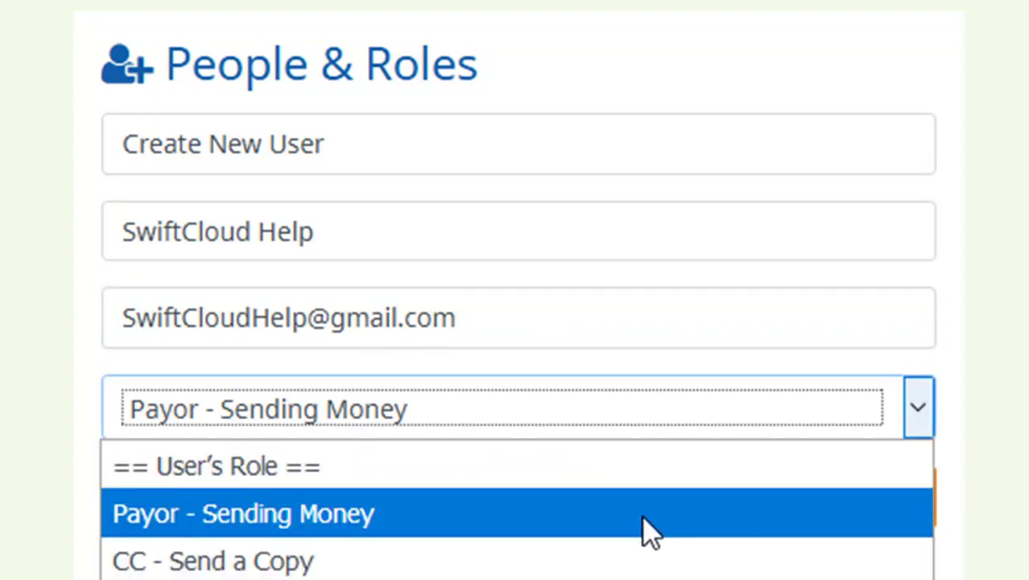
click(642, 515)
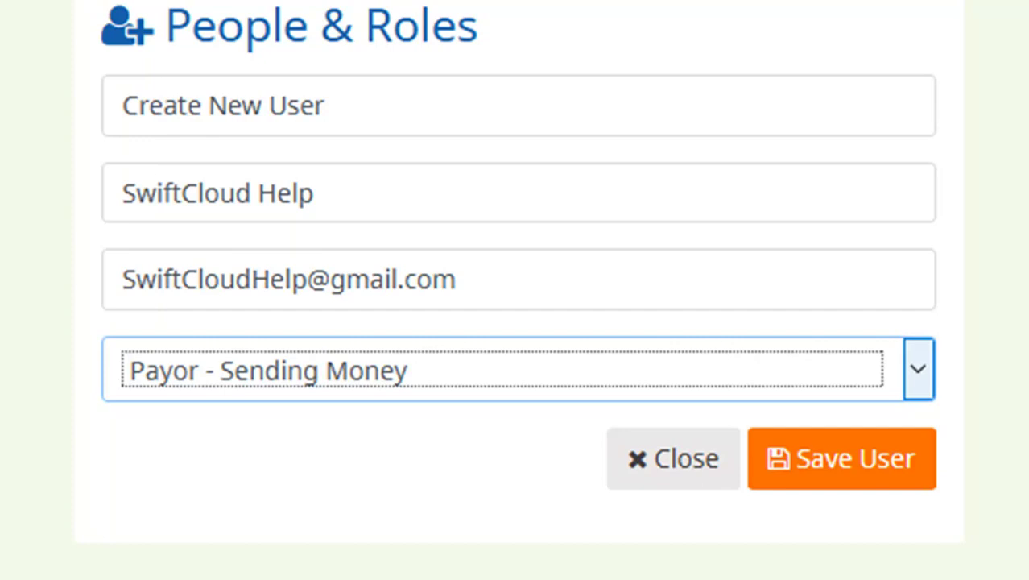
click(507, 369)
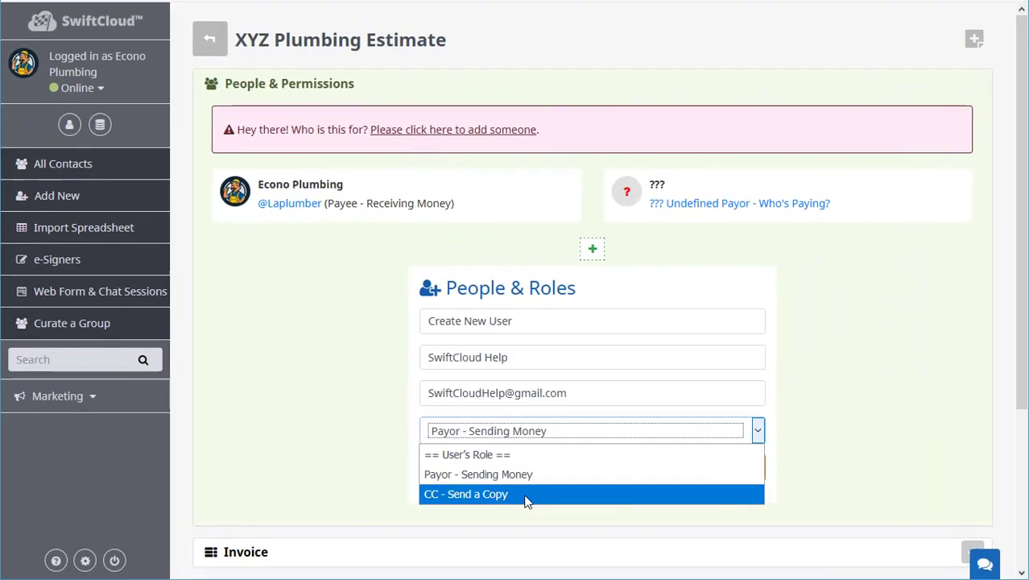
key(Escape)
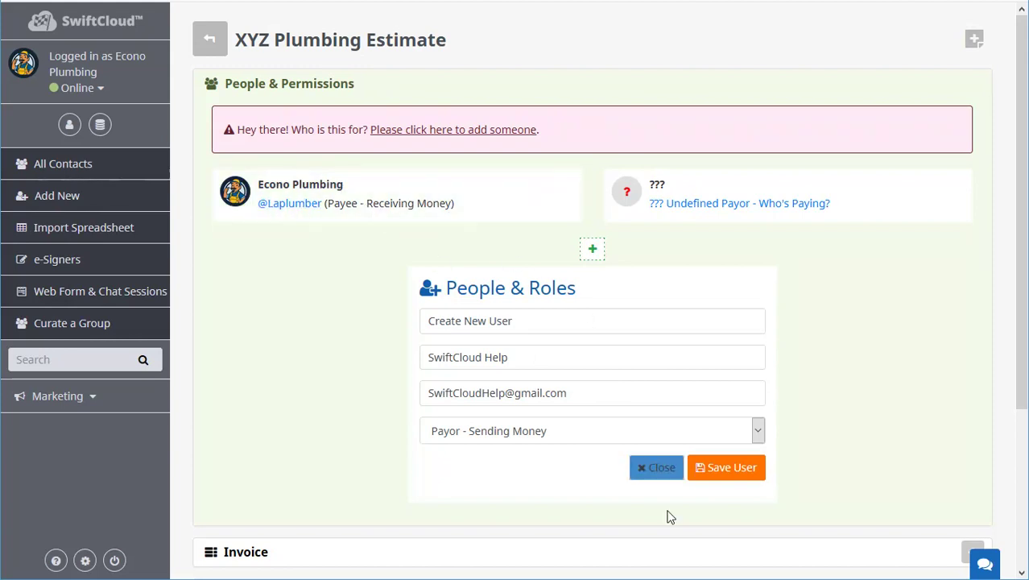
click(734, 473)
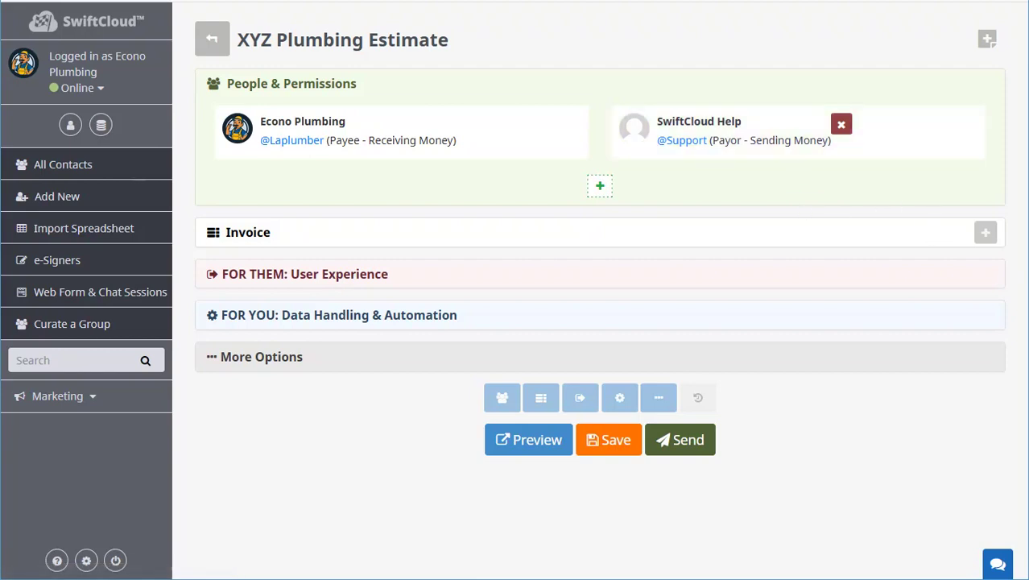
Expand the invoice line items, raise the Shutoff Valve quantity to 5, and add an empty line.
click(303, 87)
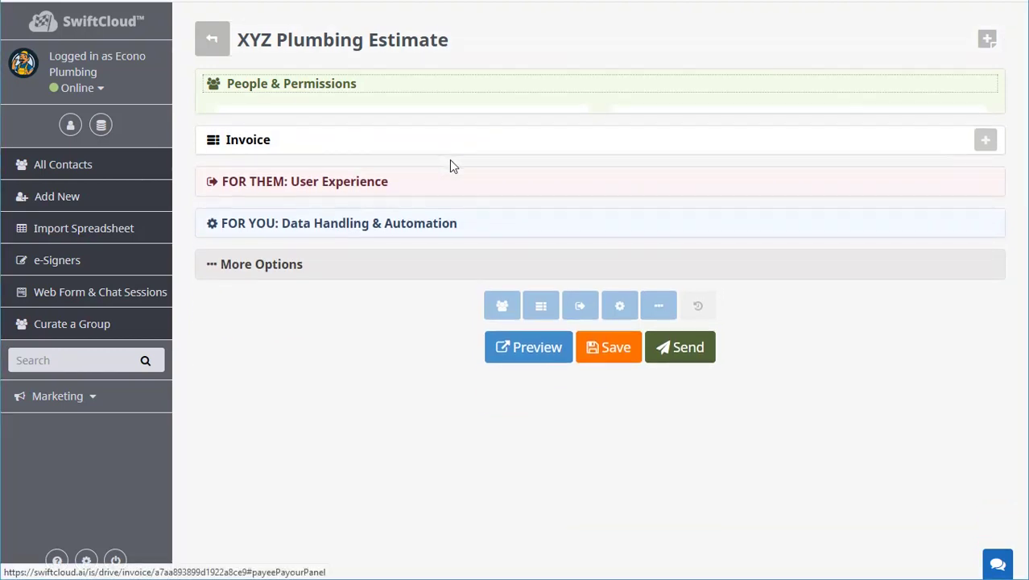
click(232, 132)
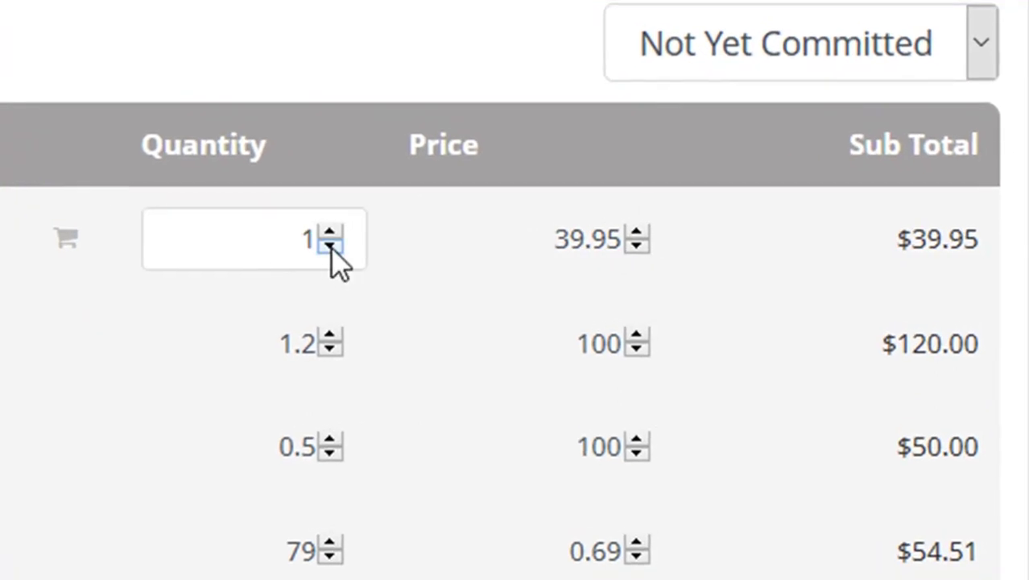
click(709, 241)
click(331, 233)
click(331, 234)
click(331, 233)
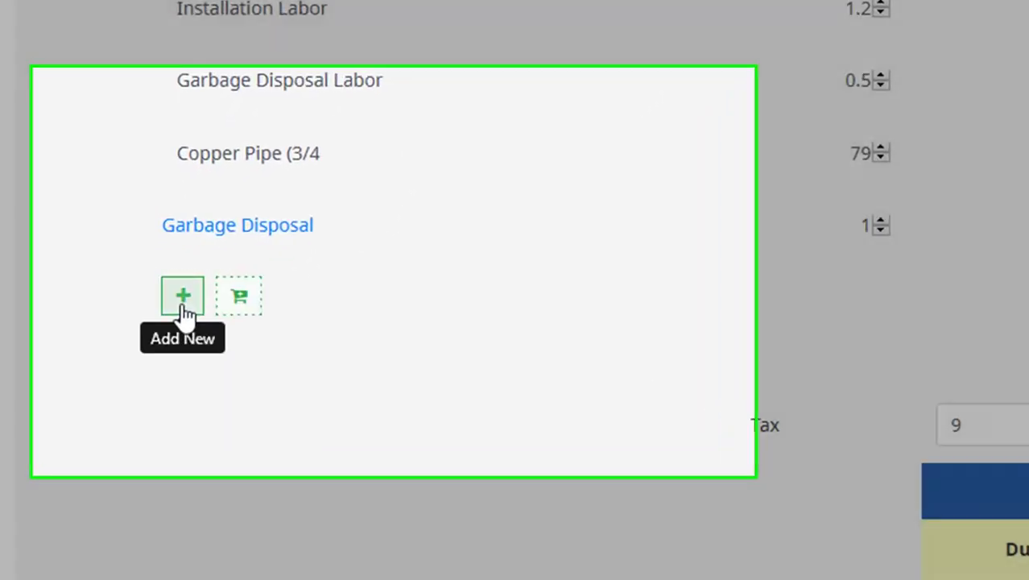
click(185, 304)
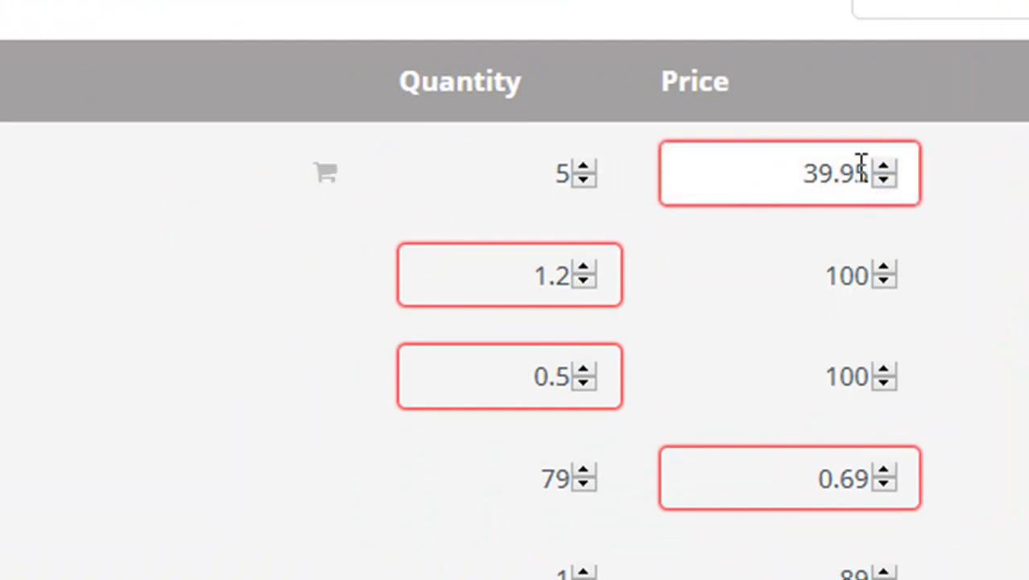
Change the copper pipe quantity from 79 to 79.5 and delete the empty line item.
mouse_move(860, 164)
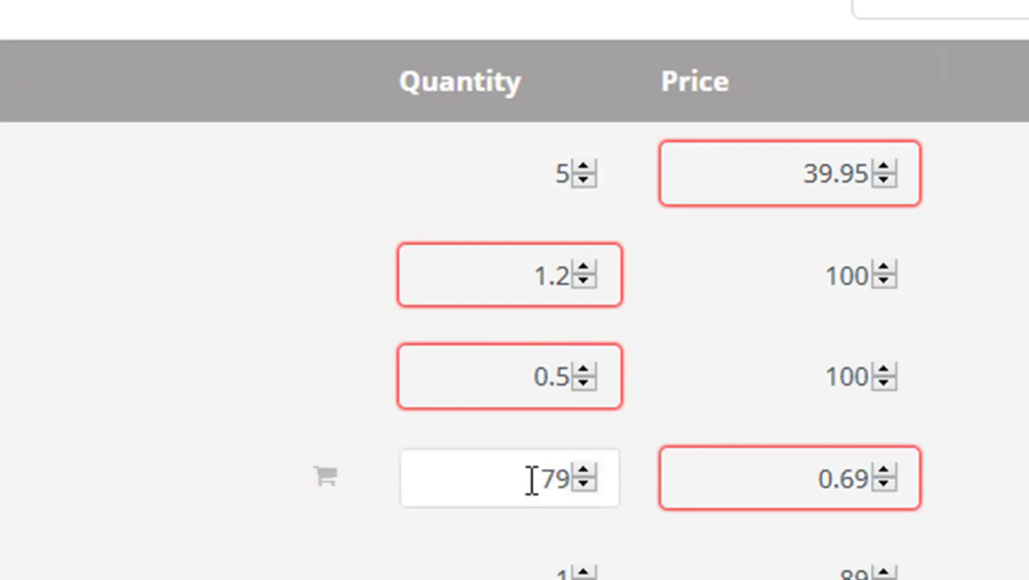
drag(531, 480, 572, 480)
key(End)
text(.5)
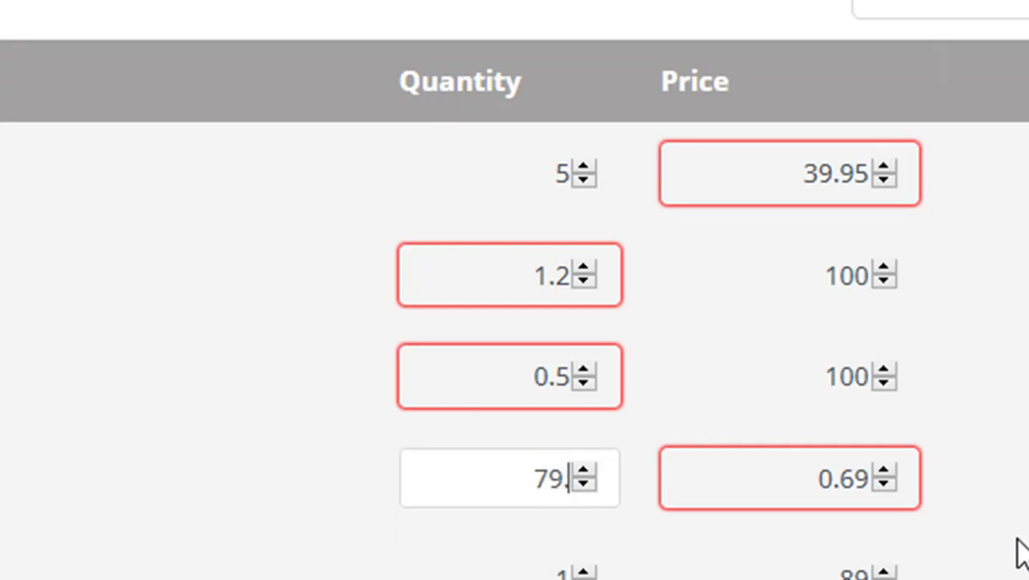
key(Tab)
click(854, 572)
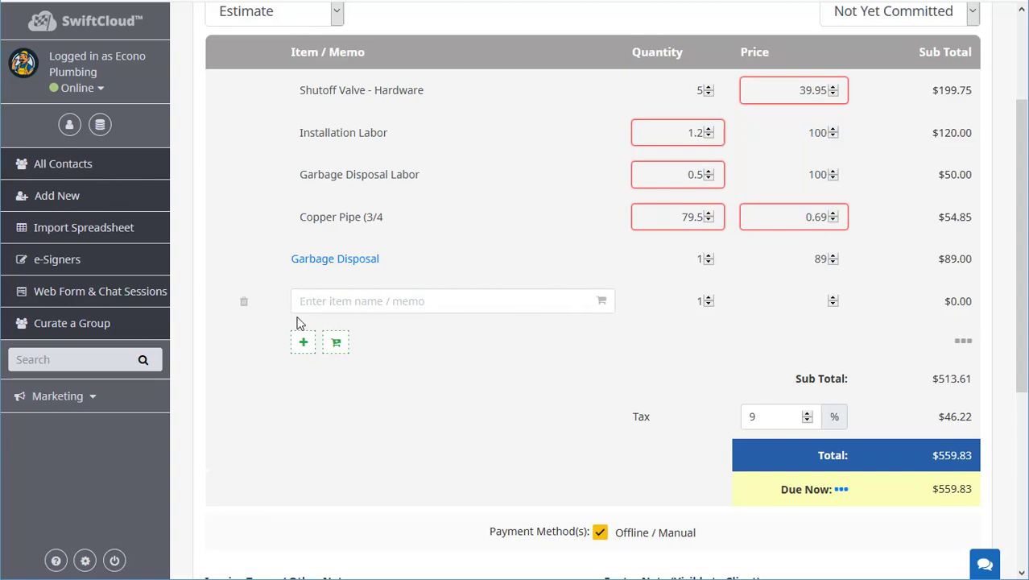
click(243, 301)
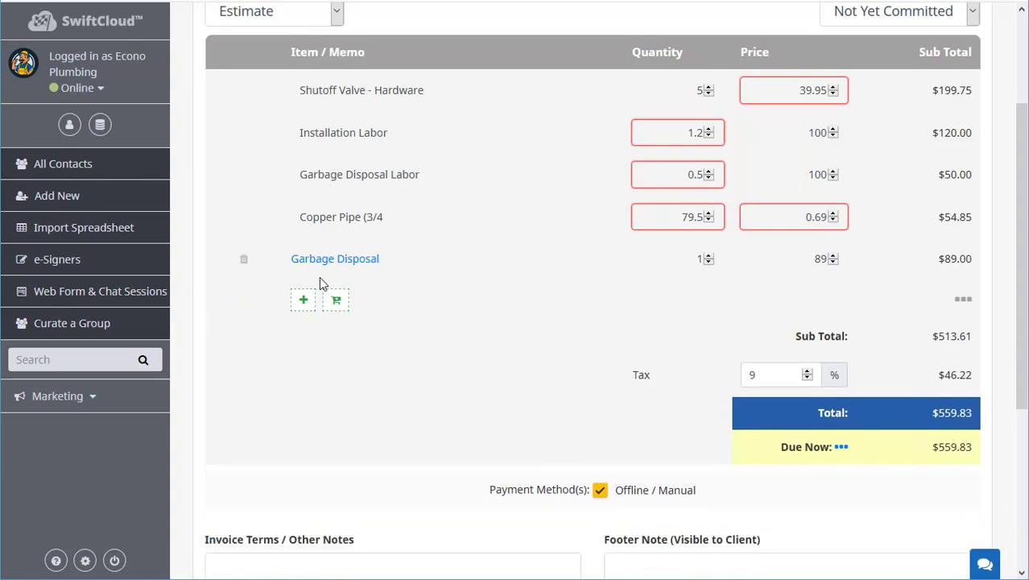
click(336, 300)
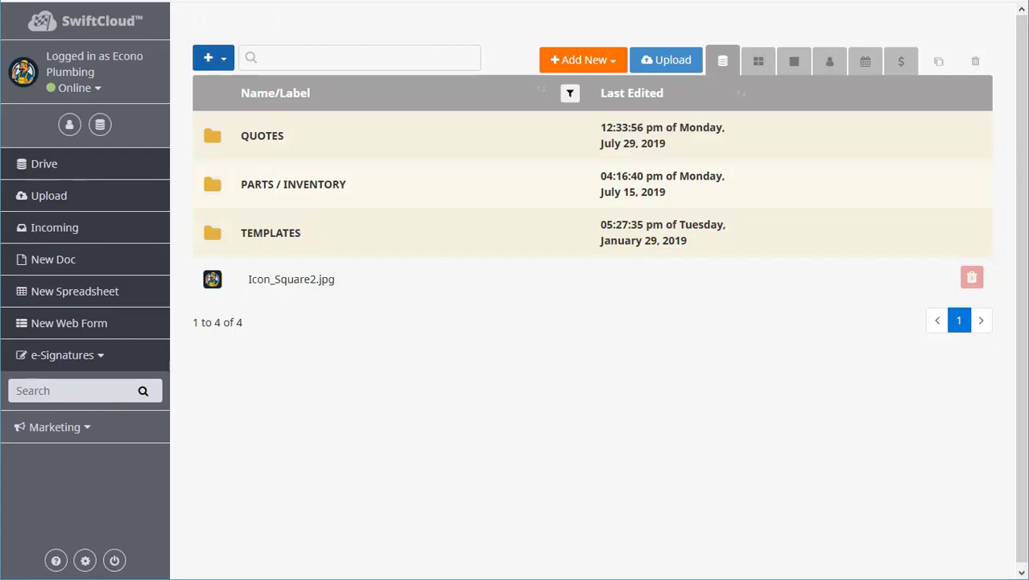
Check the Add New item types, then open the Select Product choices in Items You Sell.
click(593, 61)
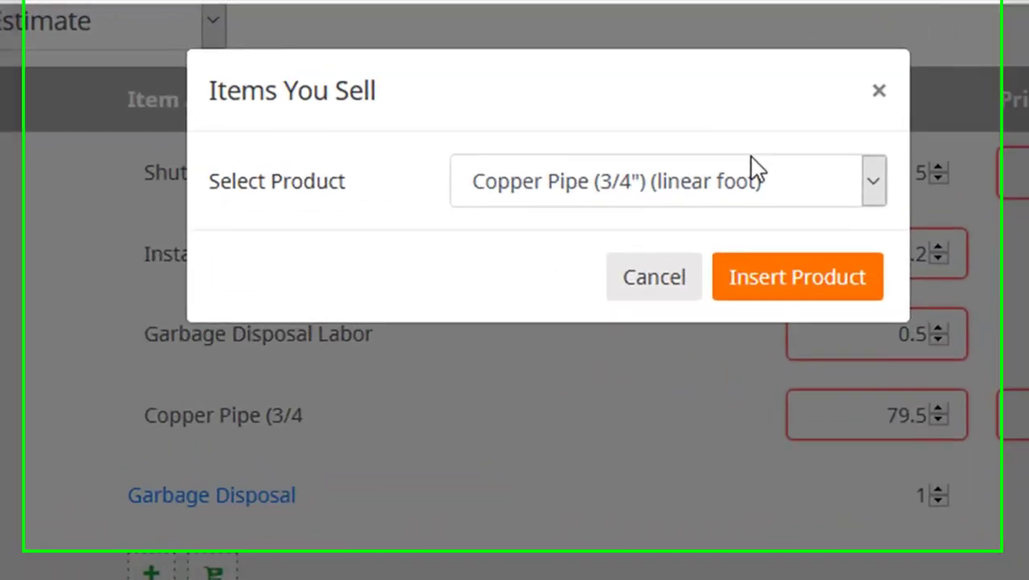
click(757, 169)
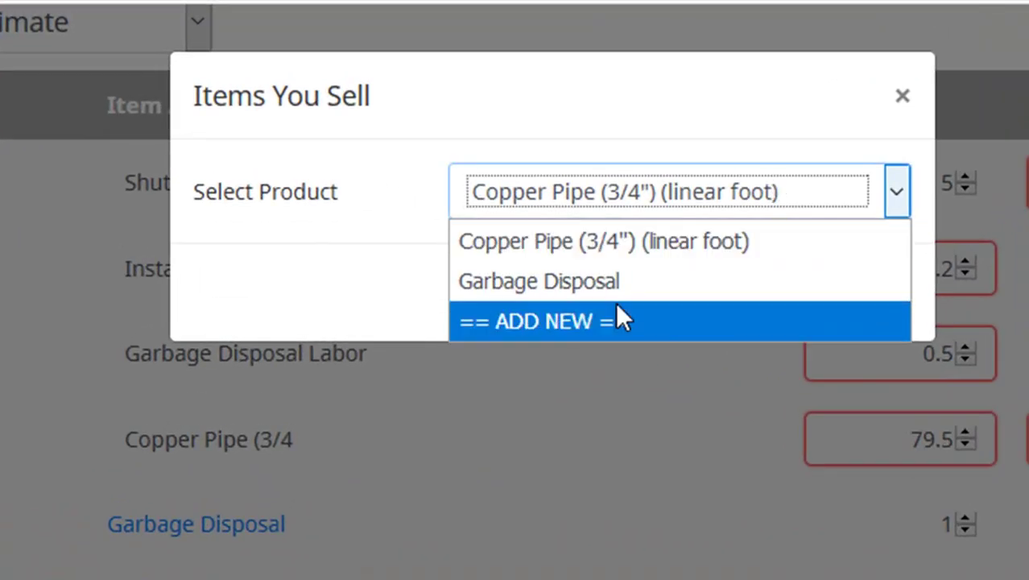
Insert a duplicate Garbage Disposal line, raise its quantity to 2, then delete it.
click(638, 274)
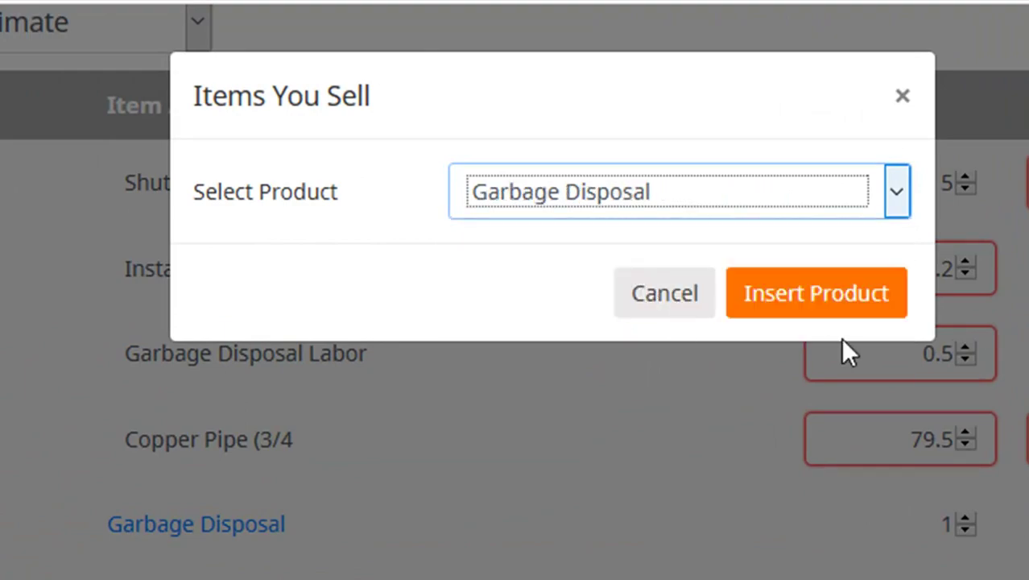
click(818, 305)
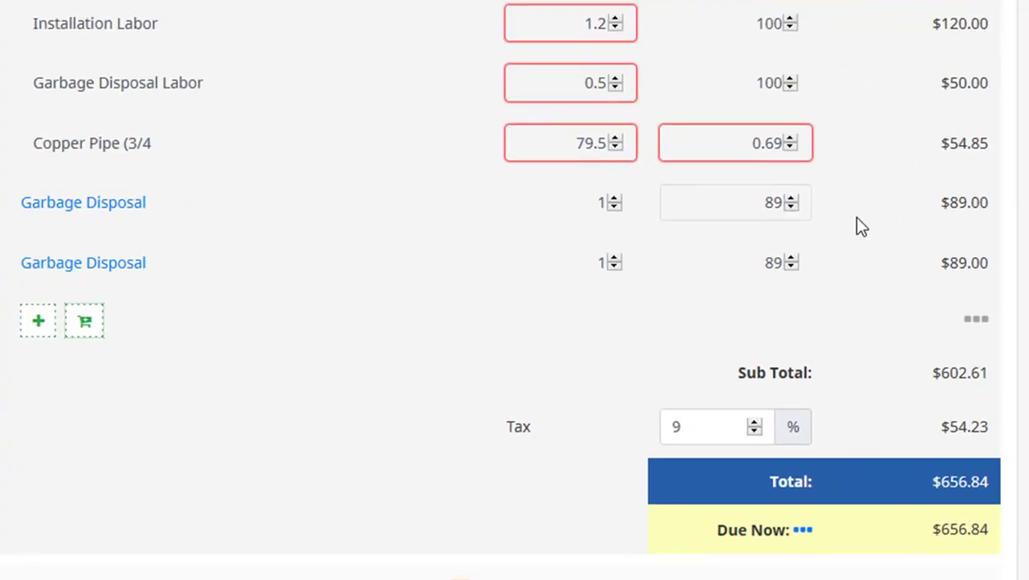
double_click(760, 270)
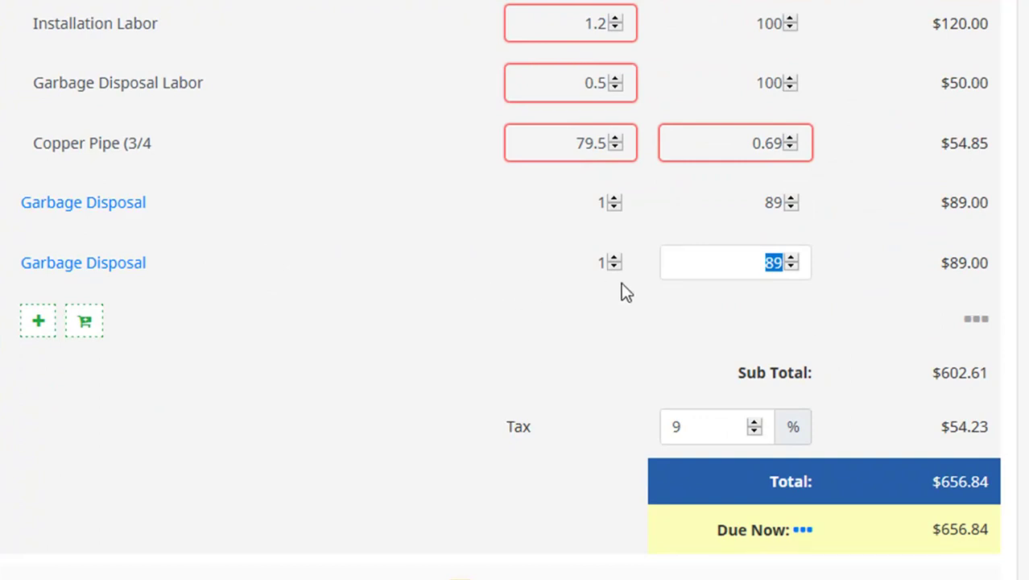
click(617, 256)
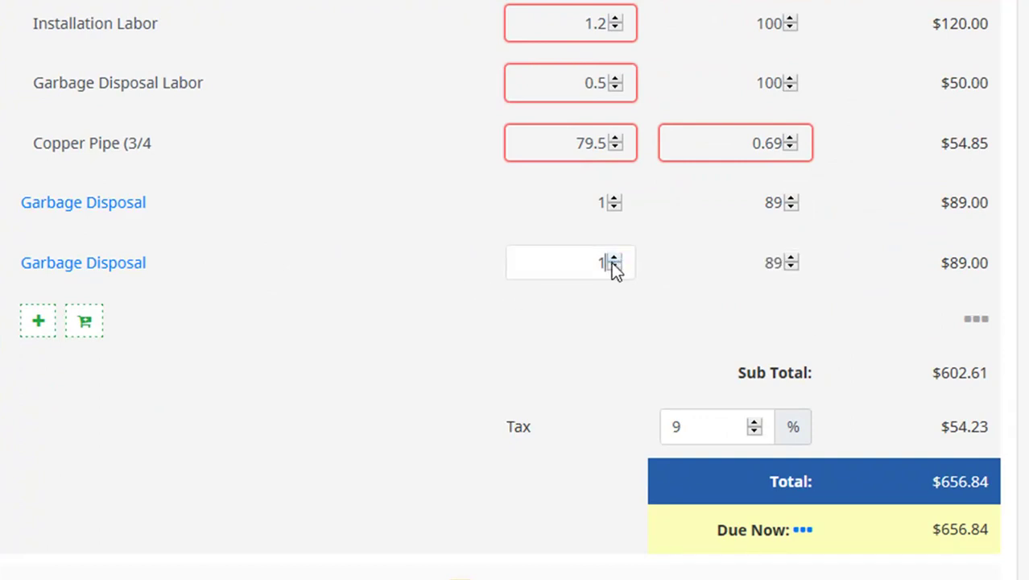
click(614, 258)
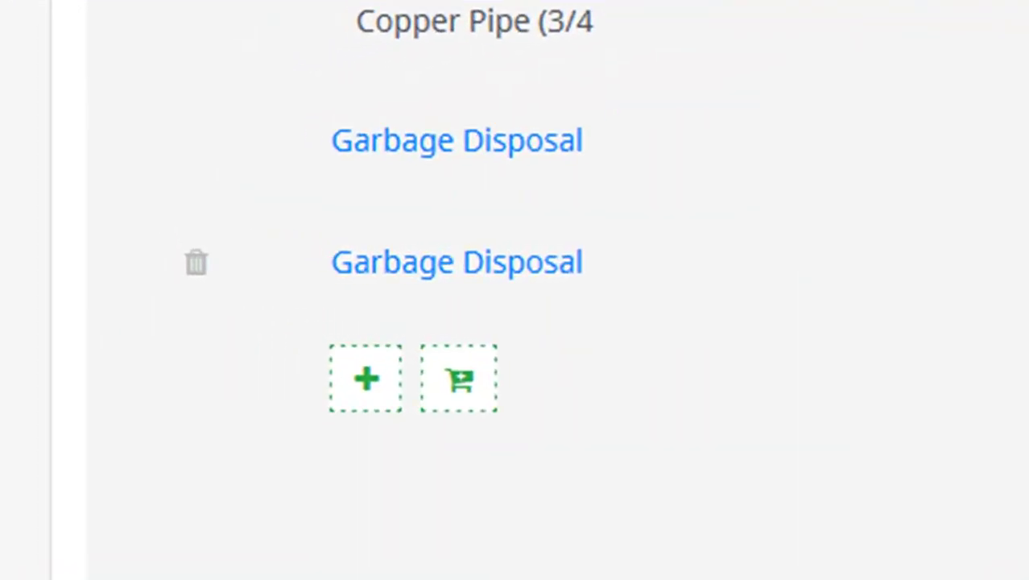
click(196, 263)
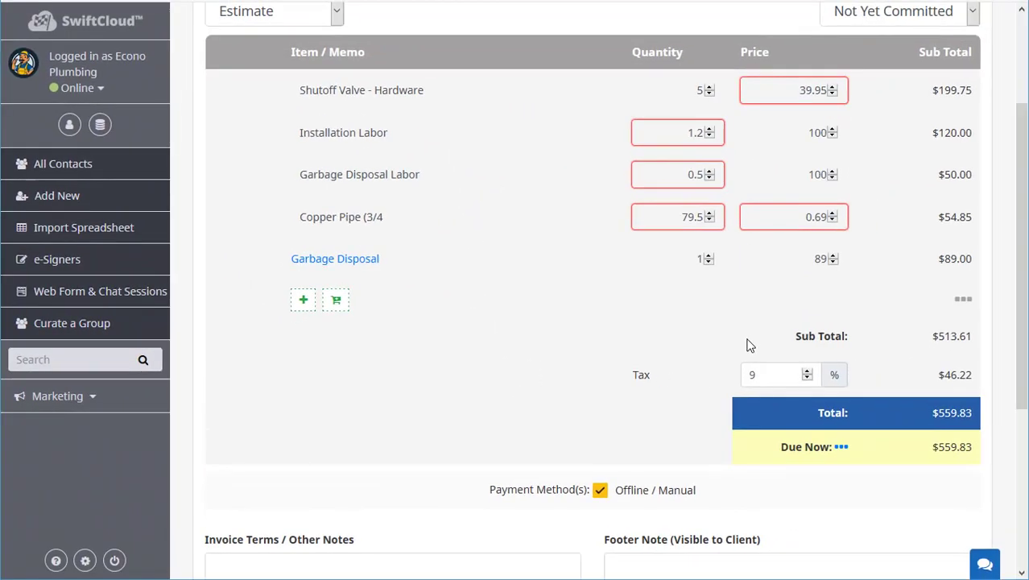
scroll(739, 329, down, 2)
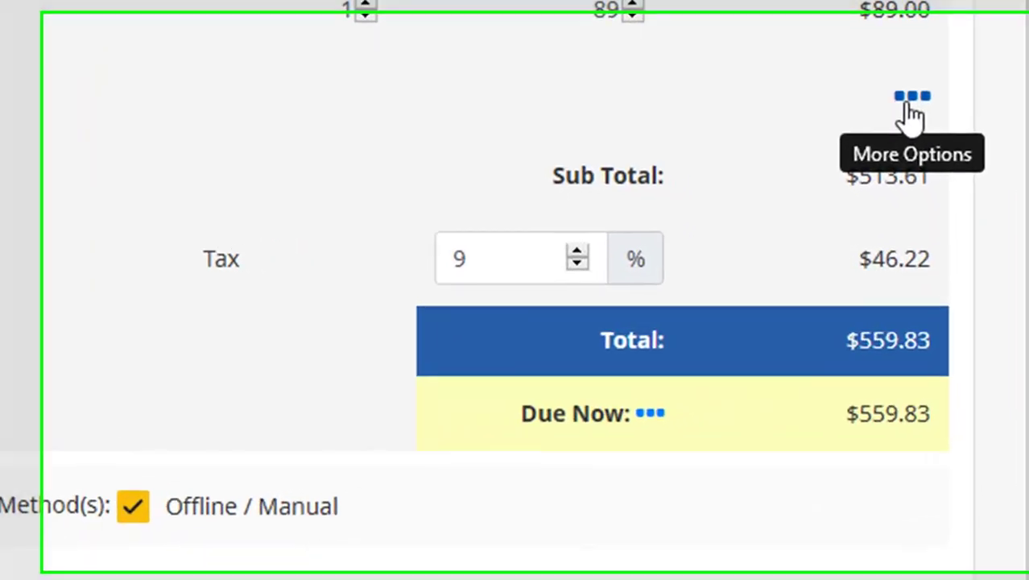
Add a 500 Account Credit line to the invoice totals.
click(952, 201)
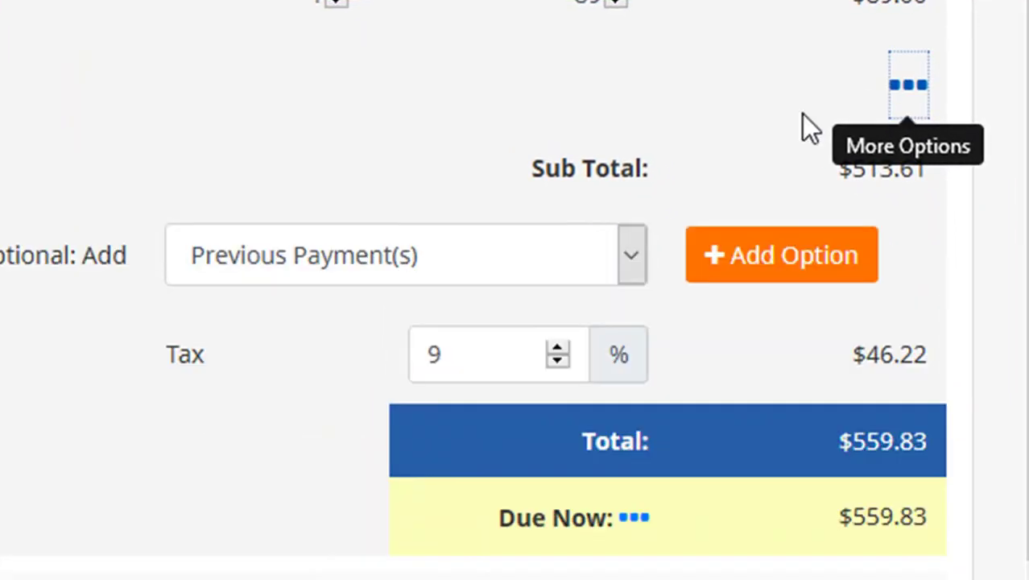
click(708, 289)
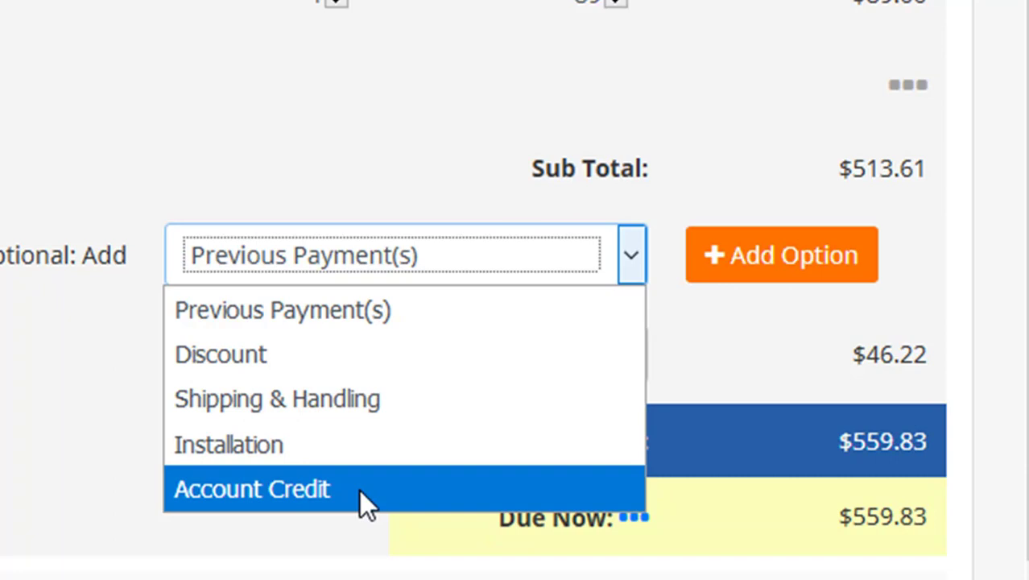
click(359, 490)
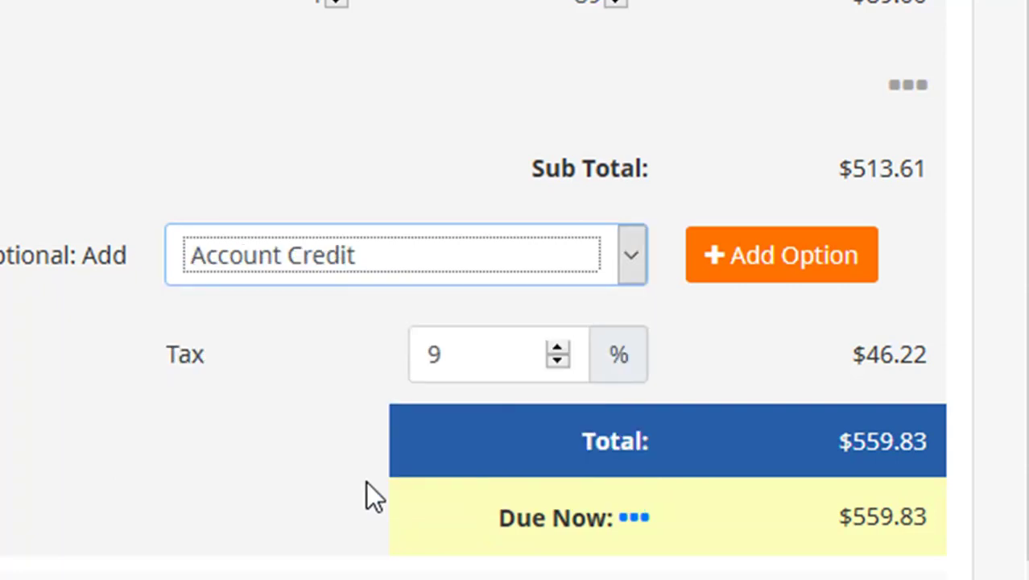
click(787, 279)
click(577, 269)
text(500)
key(Tab)
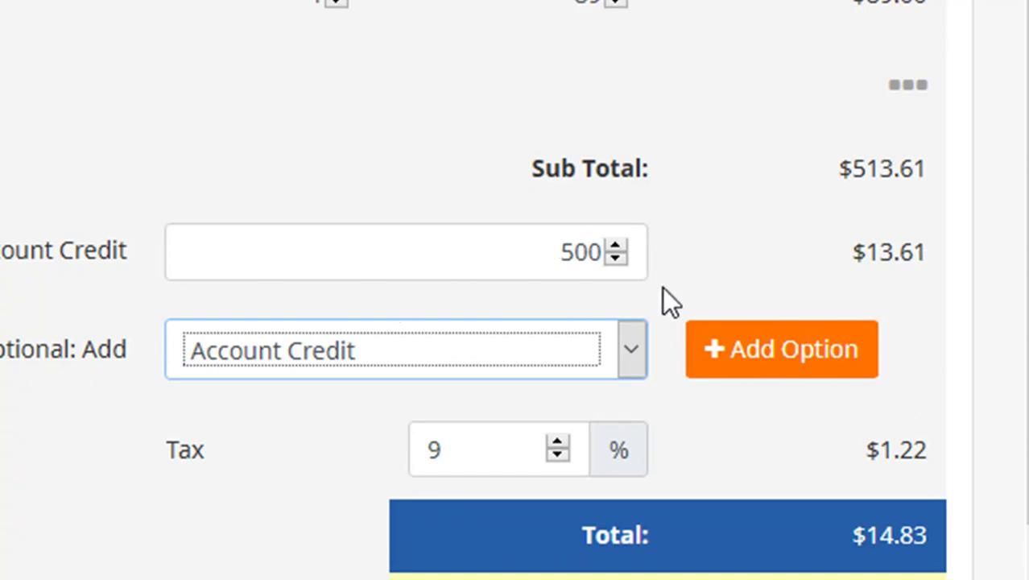
Remove the Account Credit line and close the Optional: Add list without adding anything.
click(5, 256)
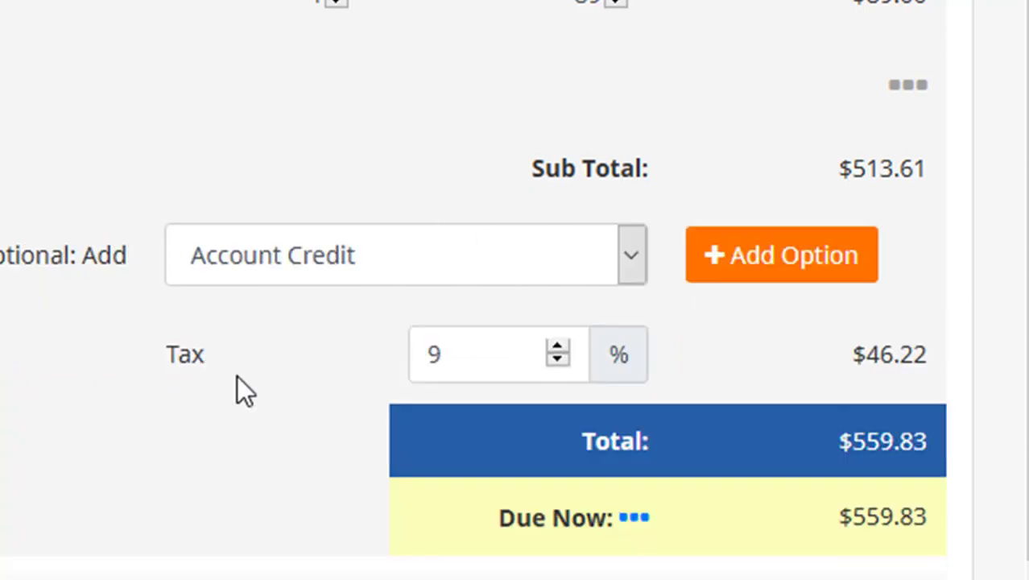
click(507, 271)
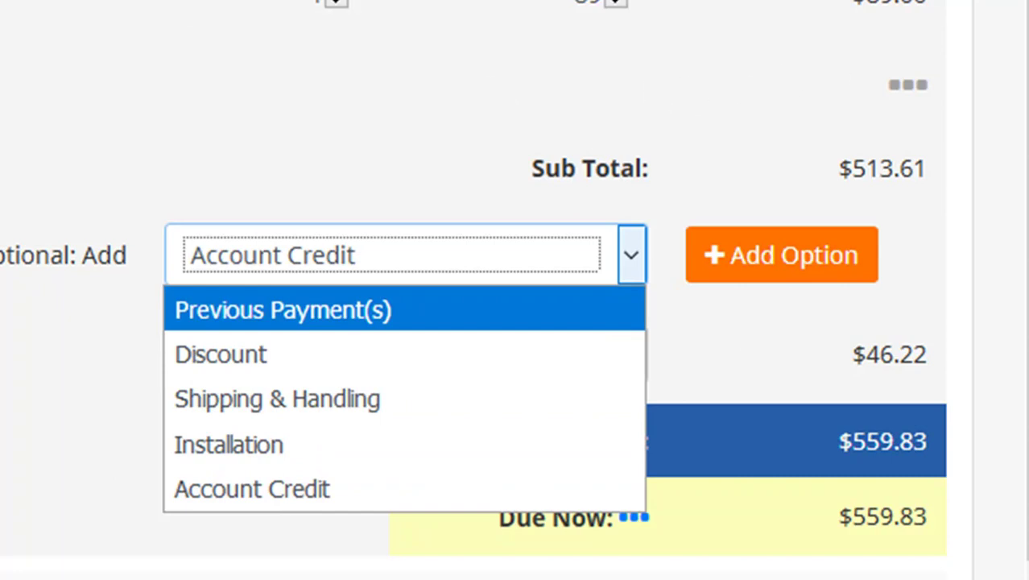
key(Escape)
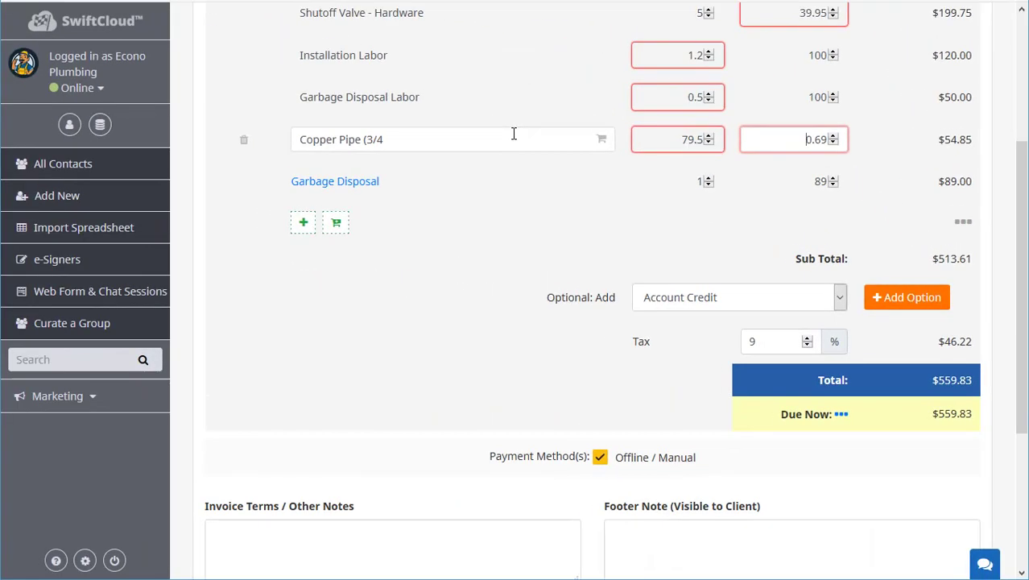
click(664, 346)
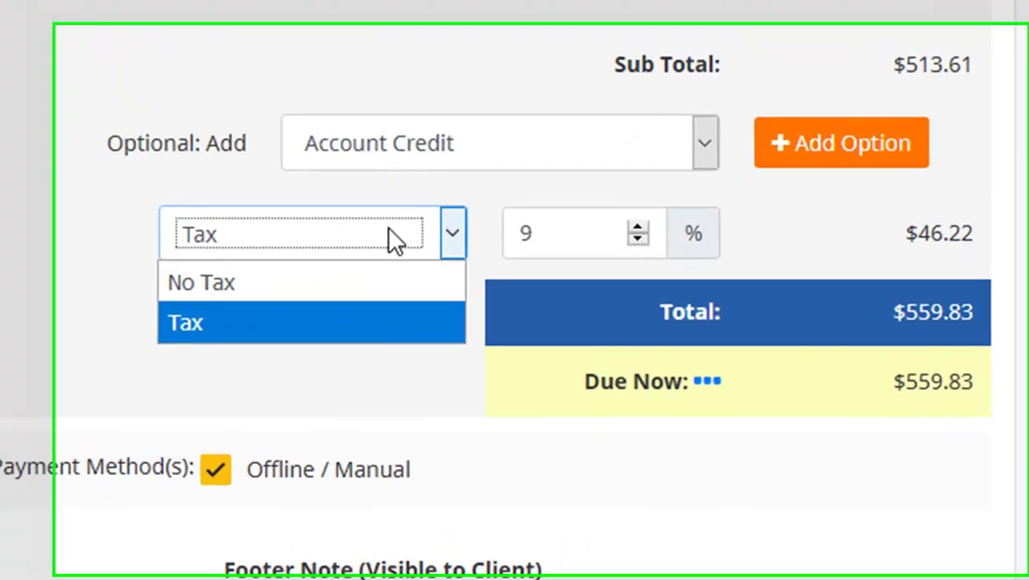
click(577, 354)
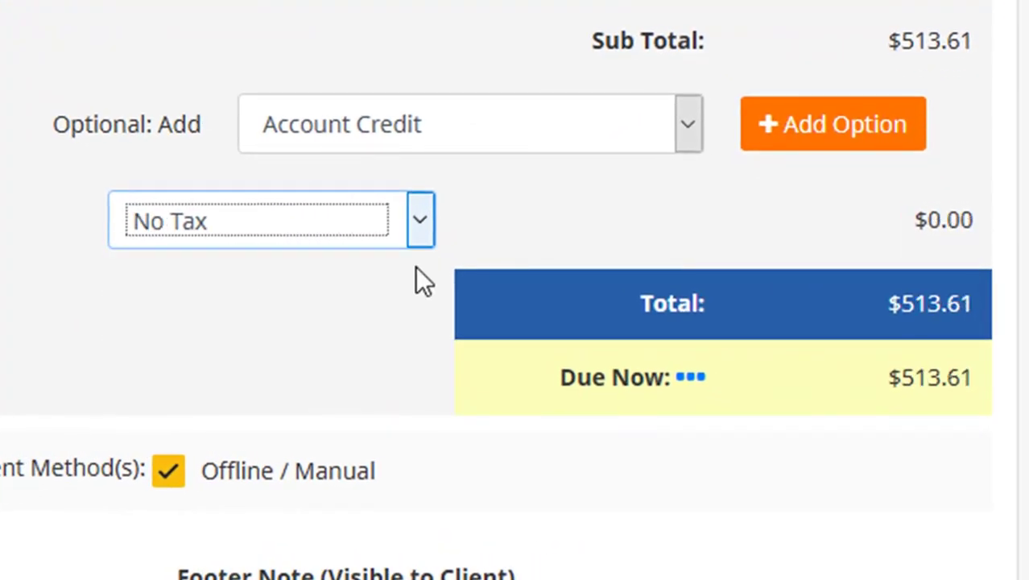
click(328, 213)
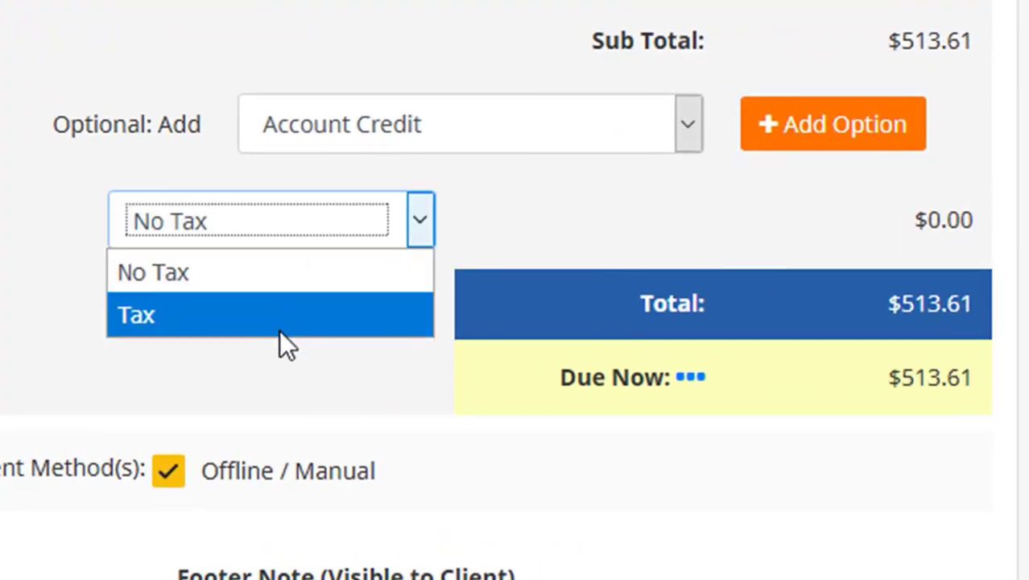
click(279, 330)
double_click(533, 223)
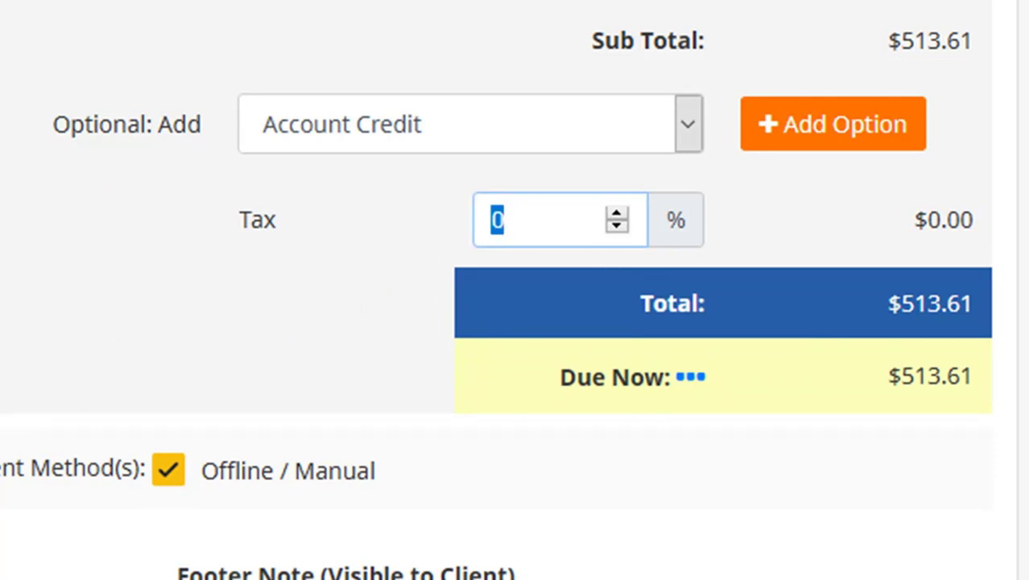
text(9)
key(Tab)
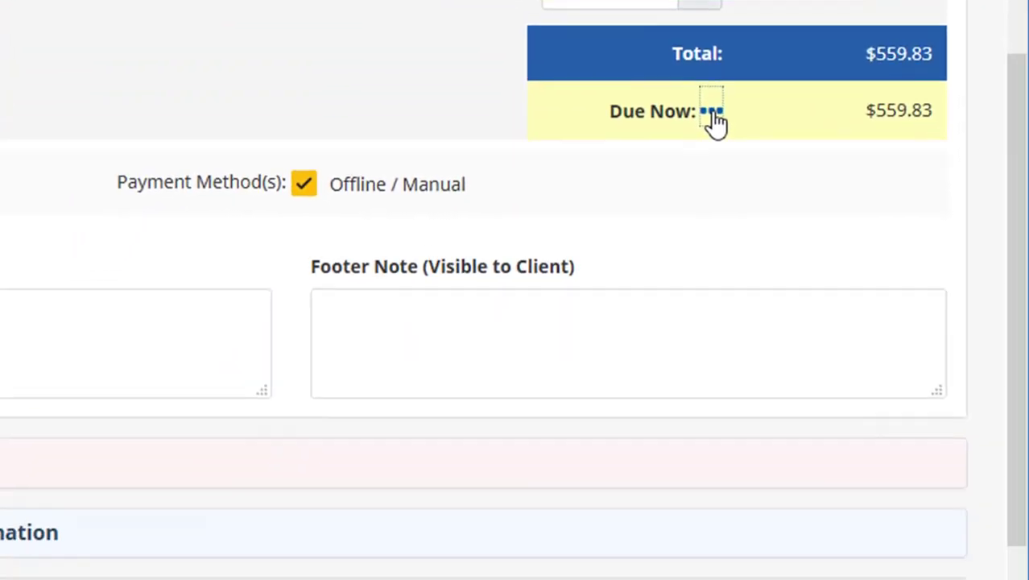
Enable Allow Partial Payment(s) on the $559.83 due now and place the cursor in Invoice Terms.
click(713, 112)
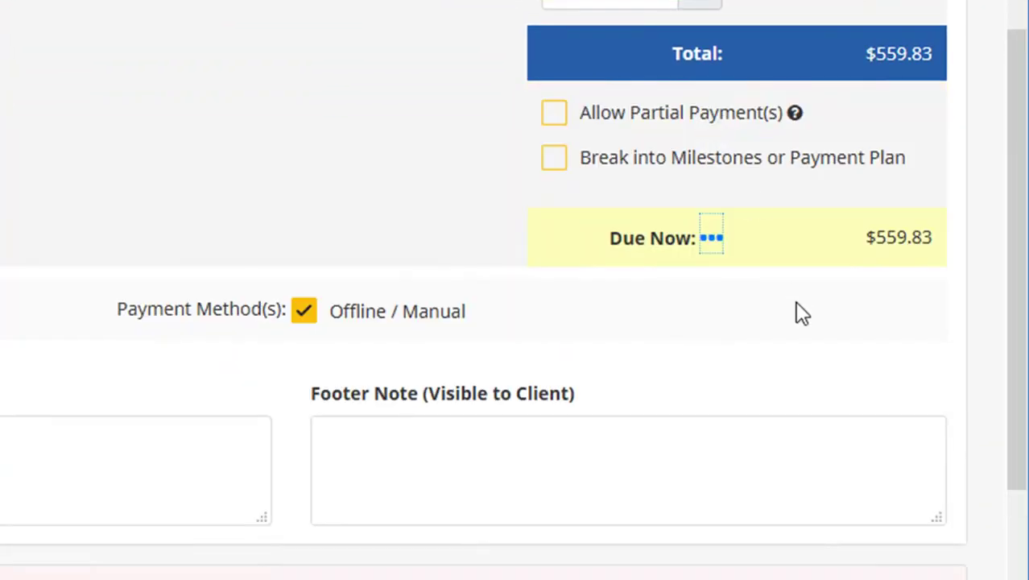
click(556, 116)
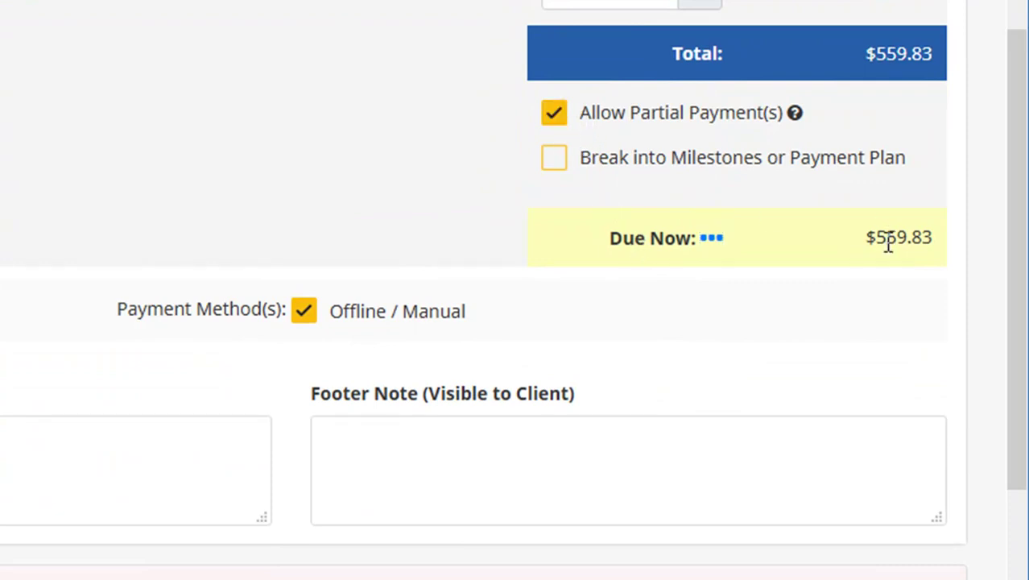
drag(876, 237, 946, 236)
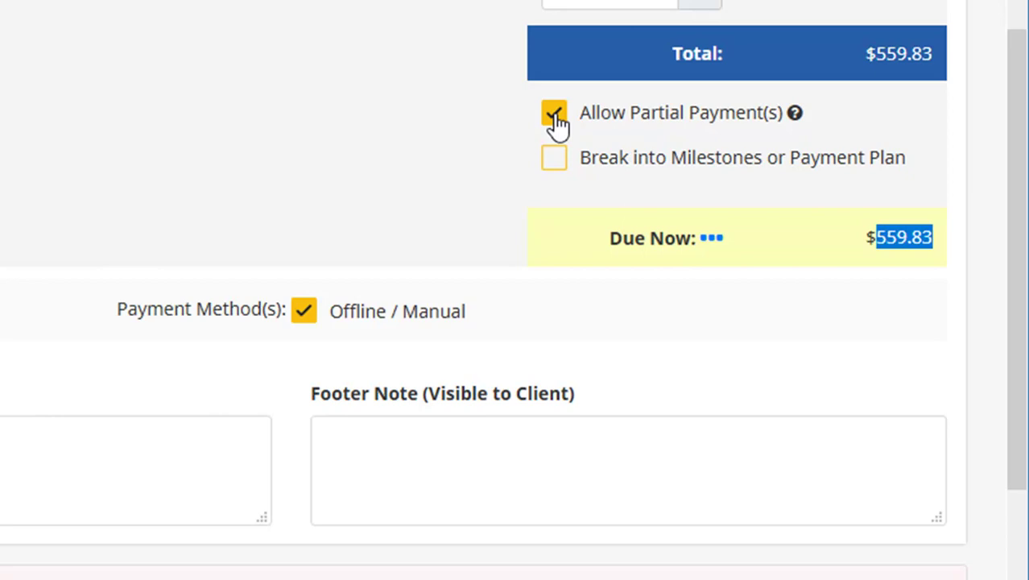
scroll(446, 487, down, 3)
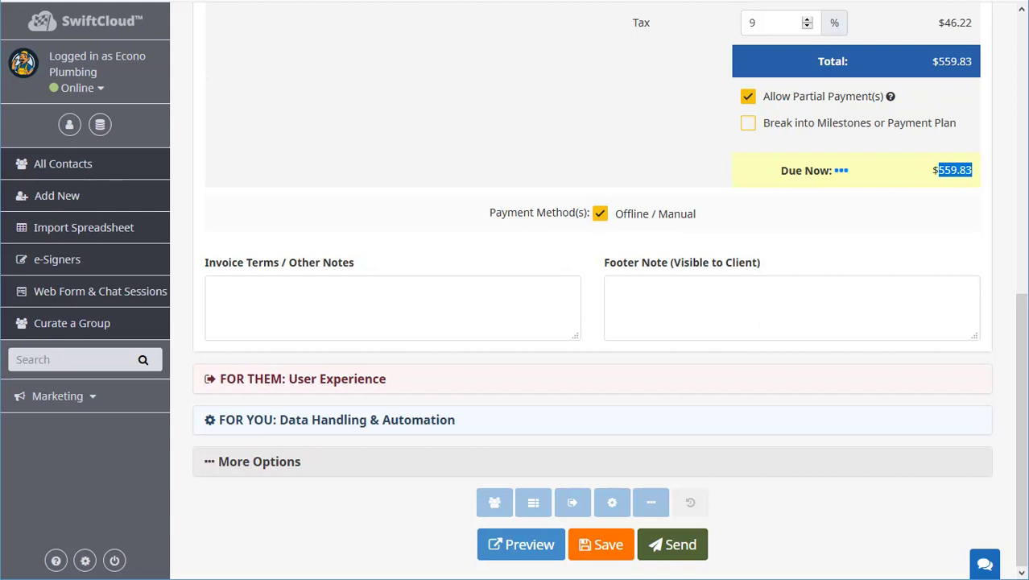
scroll(877, 287, up, 2)
scroll(876, 326, down, 1)
scroll(876, 326, down, 1)
click(386, 316)
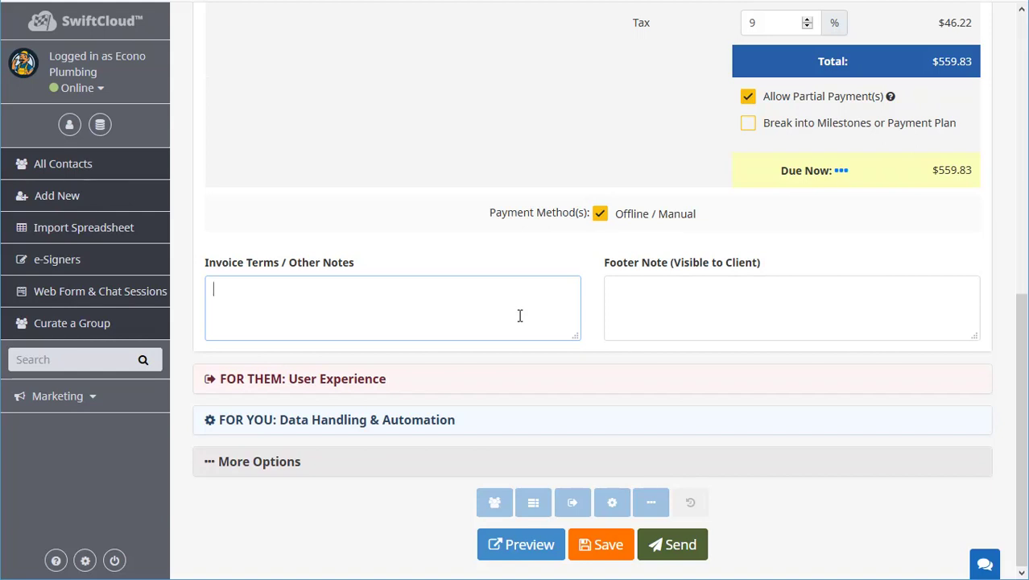
scroll(889, 272, up, 2)
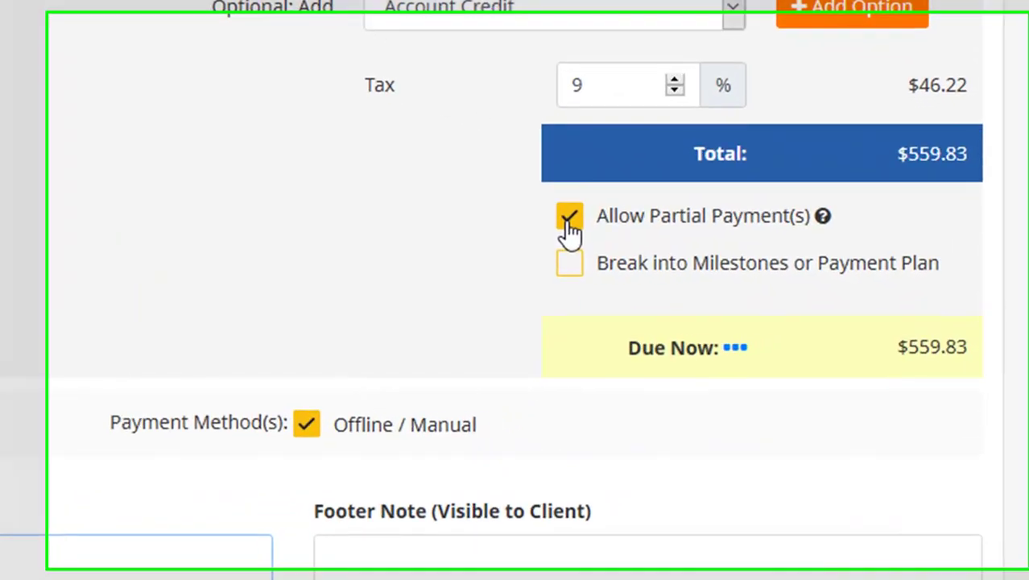
Untick partial payments, try 3, 48 and 2 milestone payments, then turn Break into Milestones off.
click(719, 249)
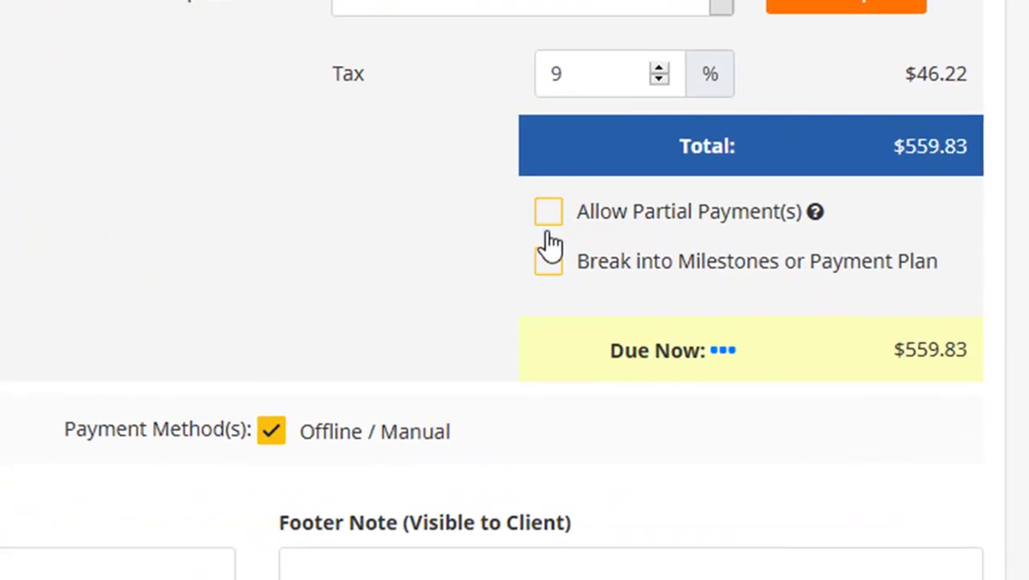
click(720, 277)
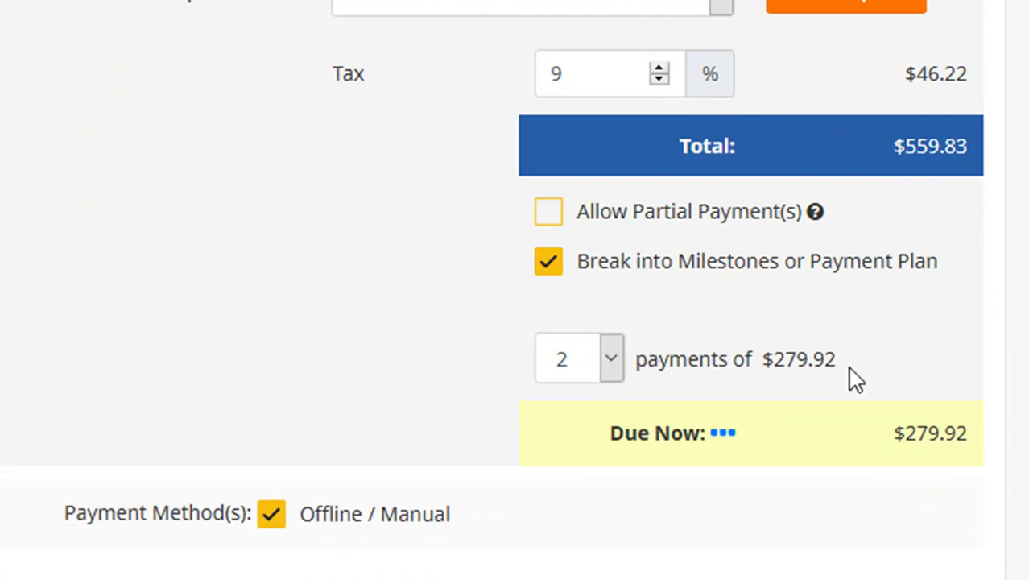
click(588, 367)
click(602, 428)
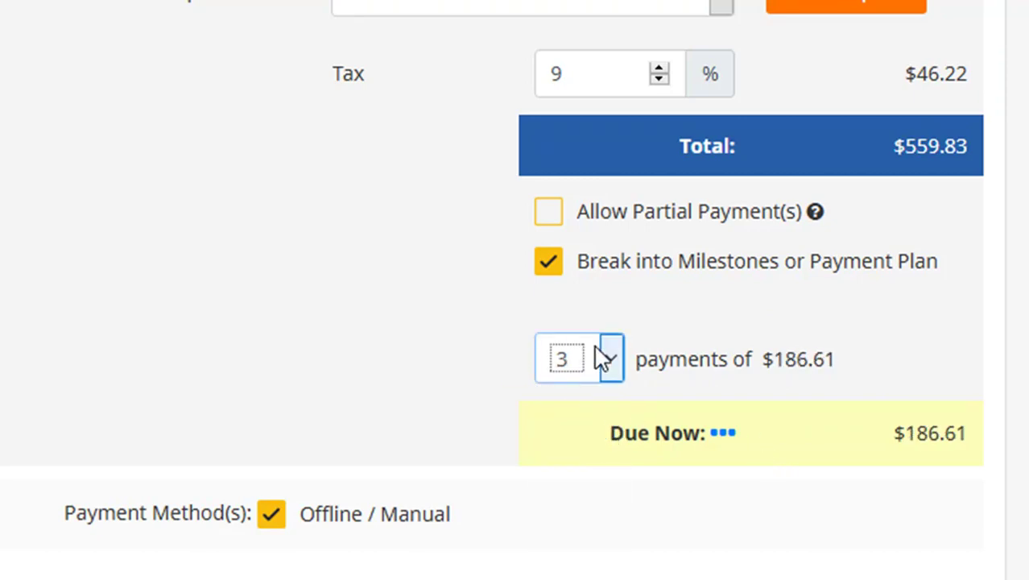
click(606, 369)
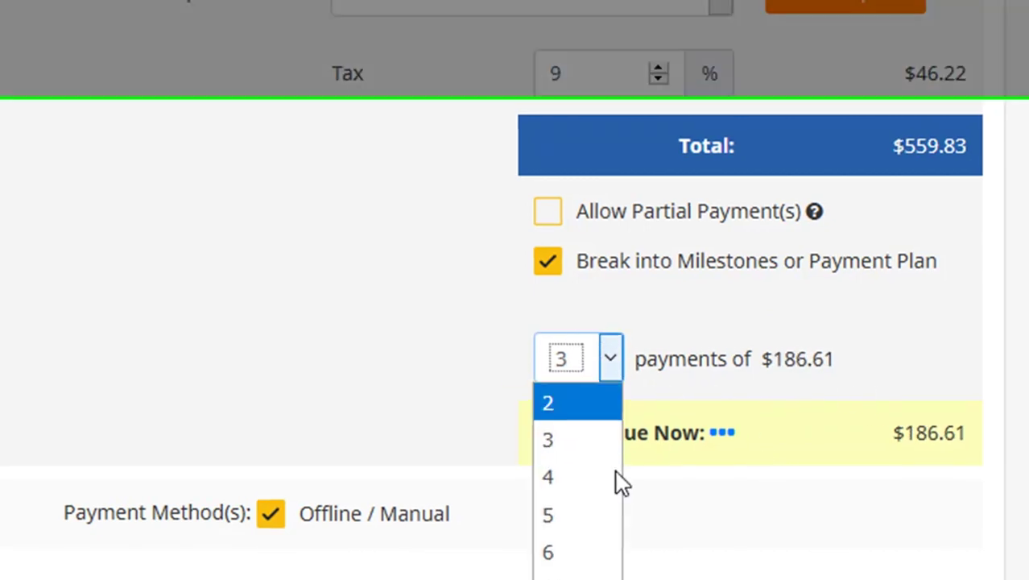
click(590, 579)
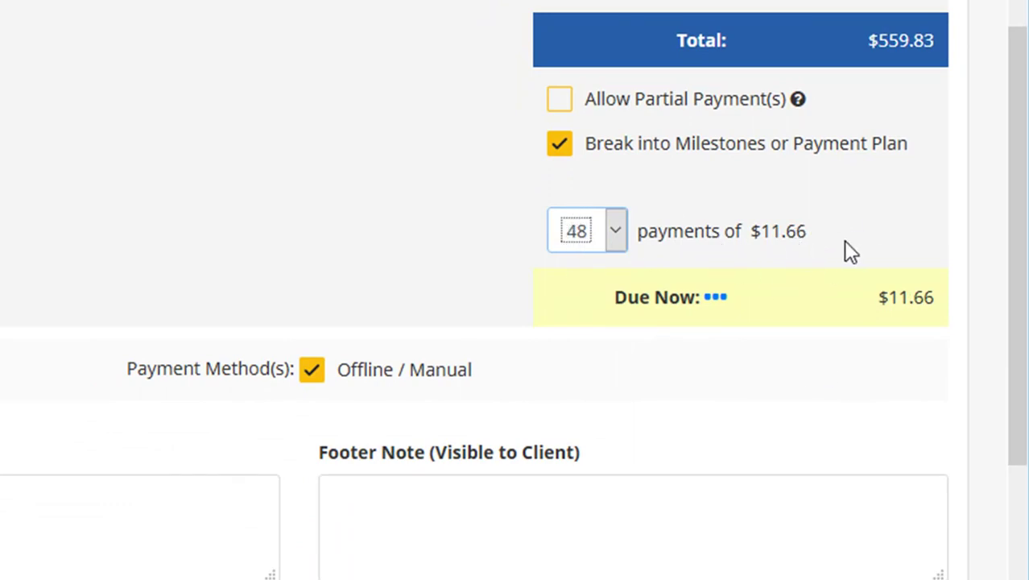
click(612, 233)
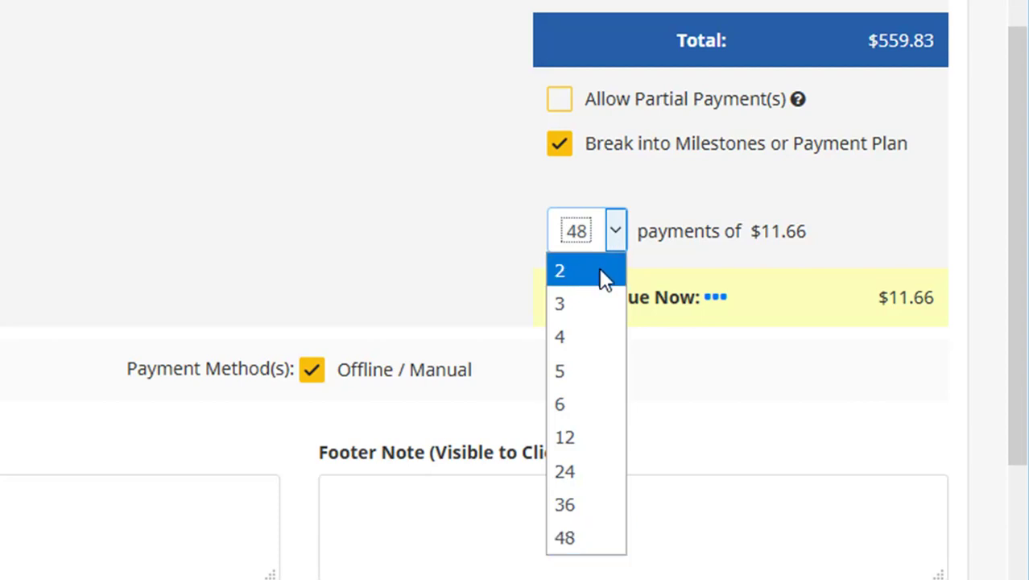
click(574, 273)
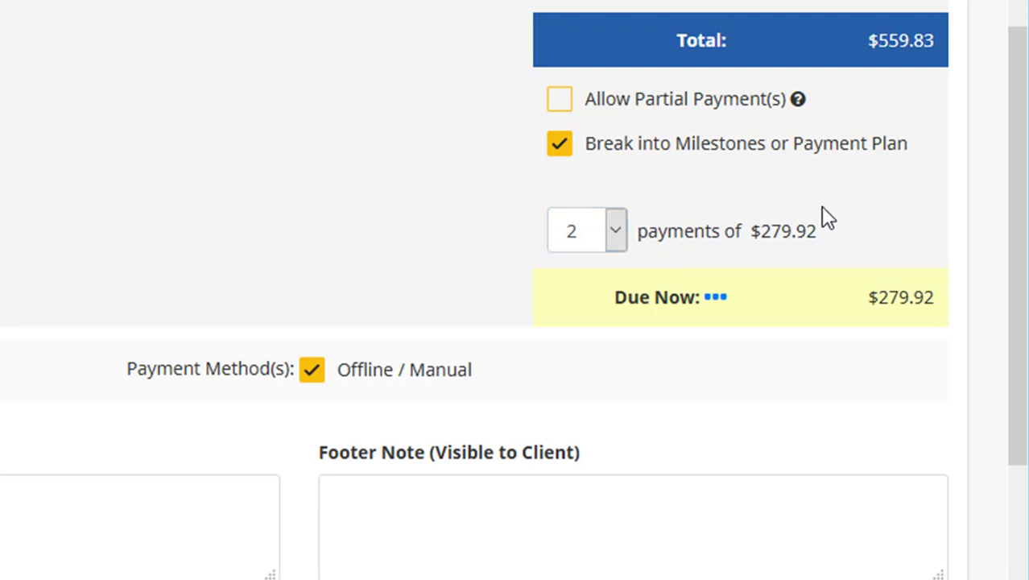
click(561, 145)
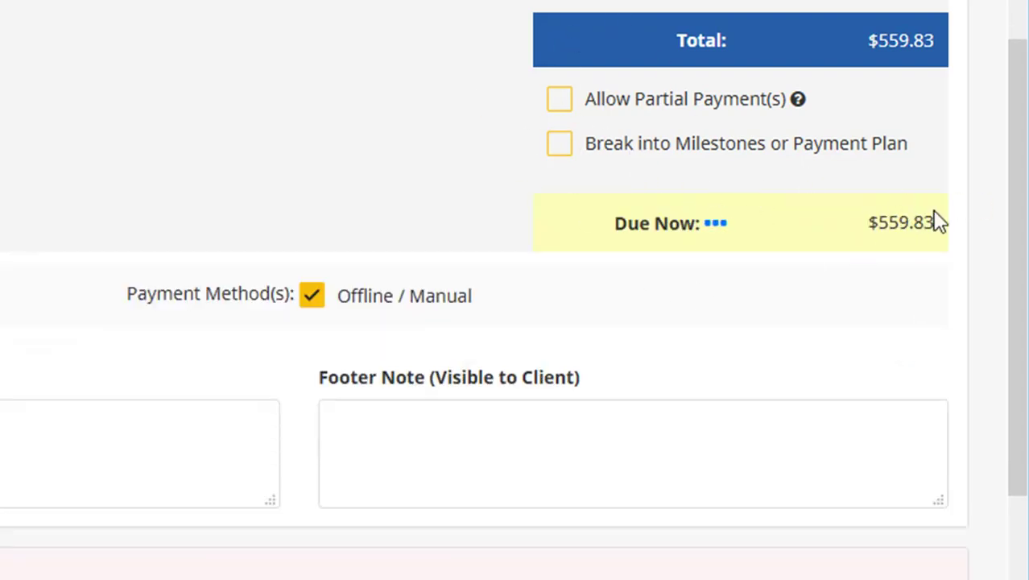
scroll(543, 177, down, 3)
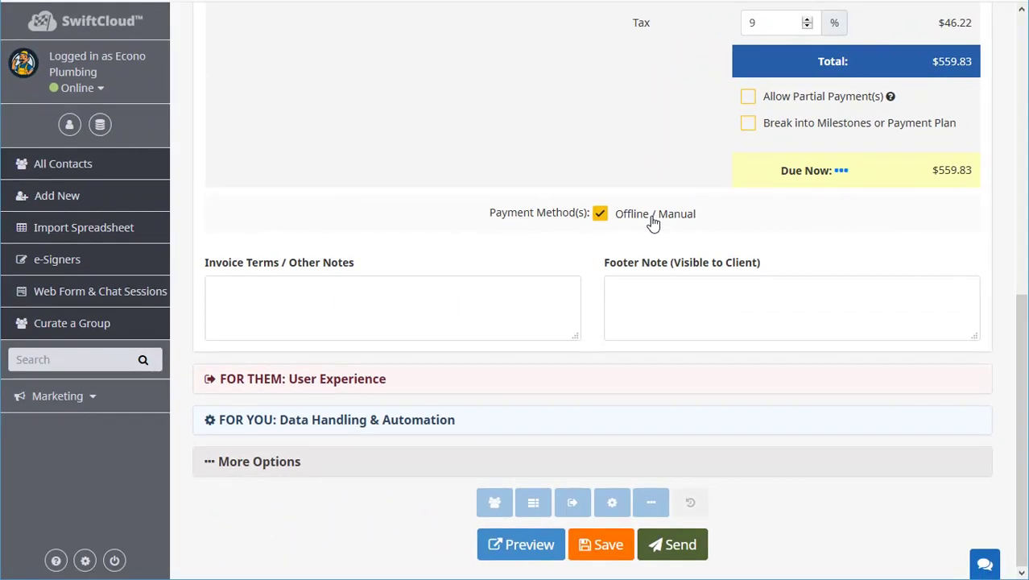
scroll(646, 223, up, 7)
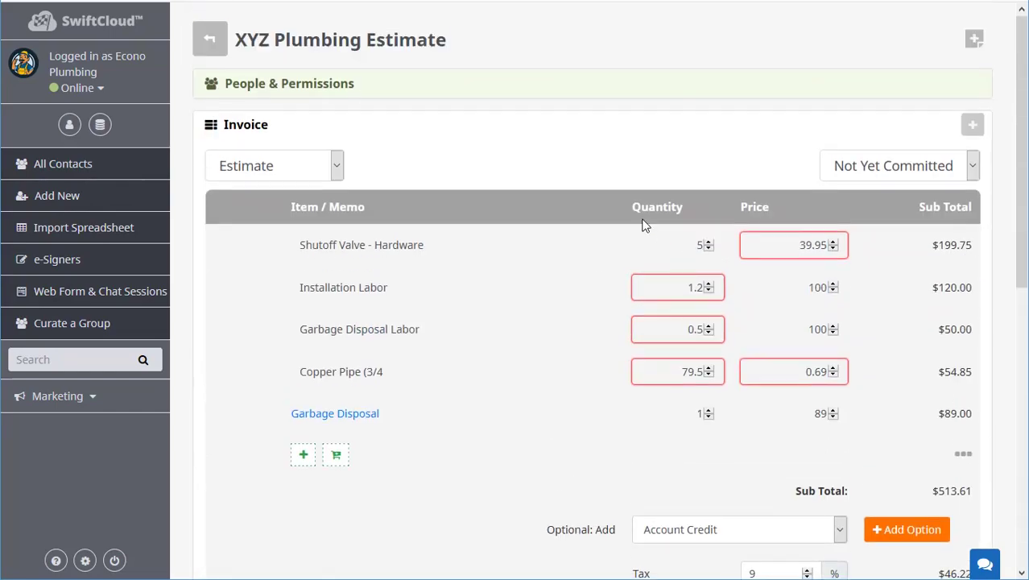
click(278, 171)
click(458, 170)
scroll(657, 287, down, 7)
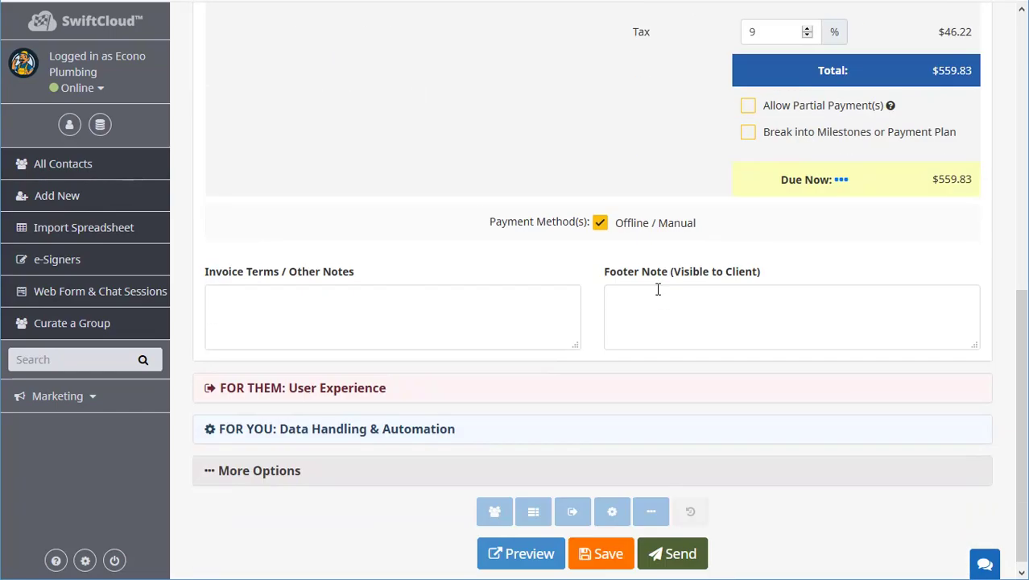
scroll(643, 264, up, 5)
scroll(642, 263, up, 2)
click(324, 169)
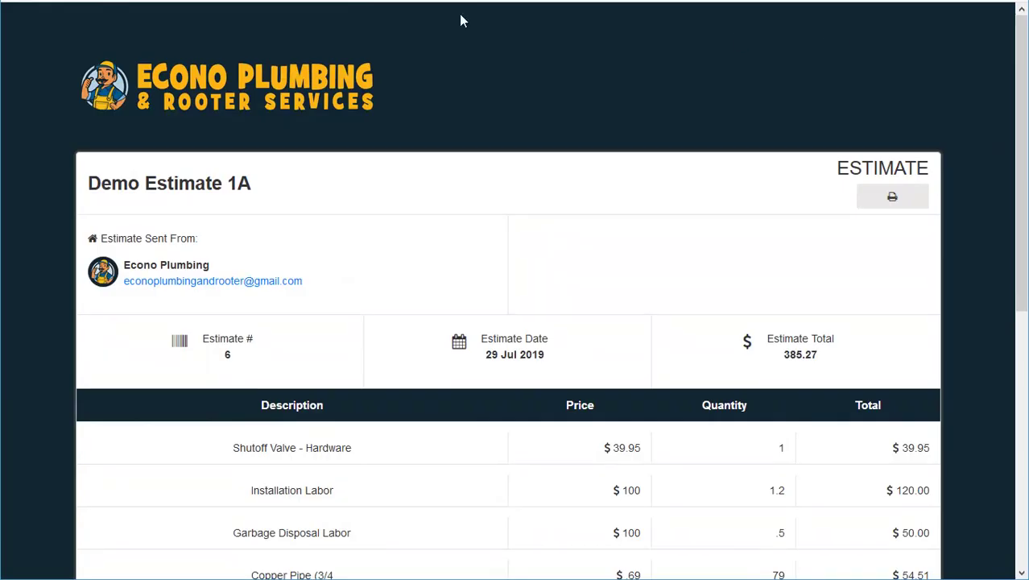
triple_click(199, 187)
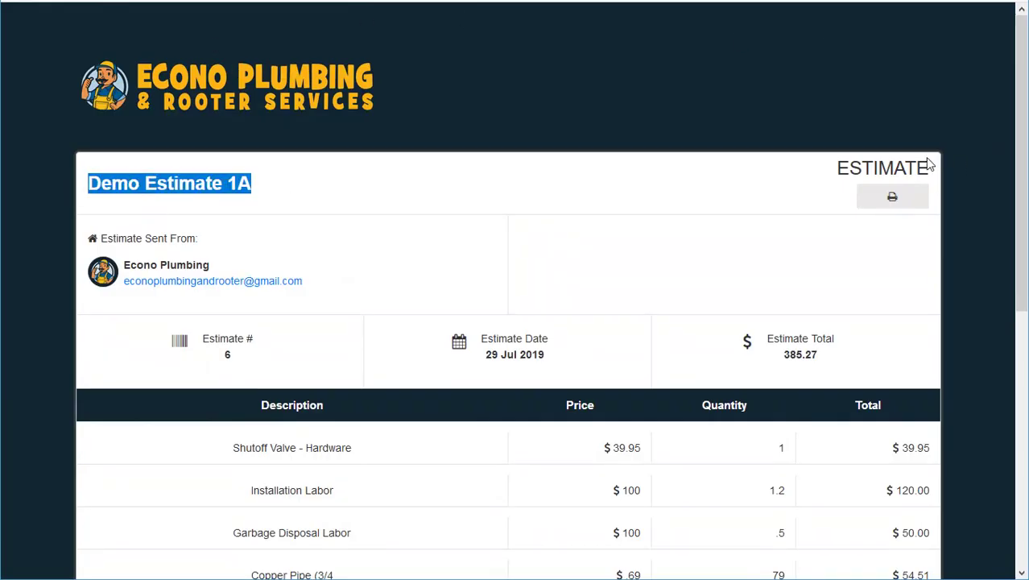
drag(844, 165, 934, 173)
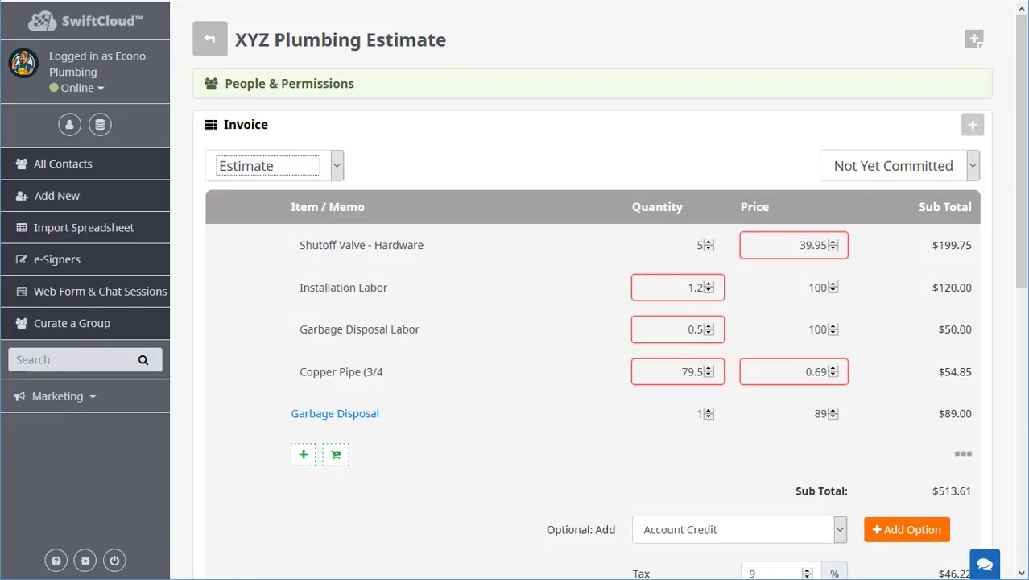
Expand the Estimate type dropdown at the top of the Invoice section.
click(337, 165)
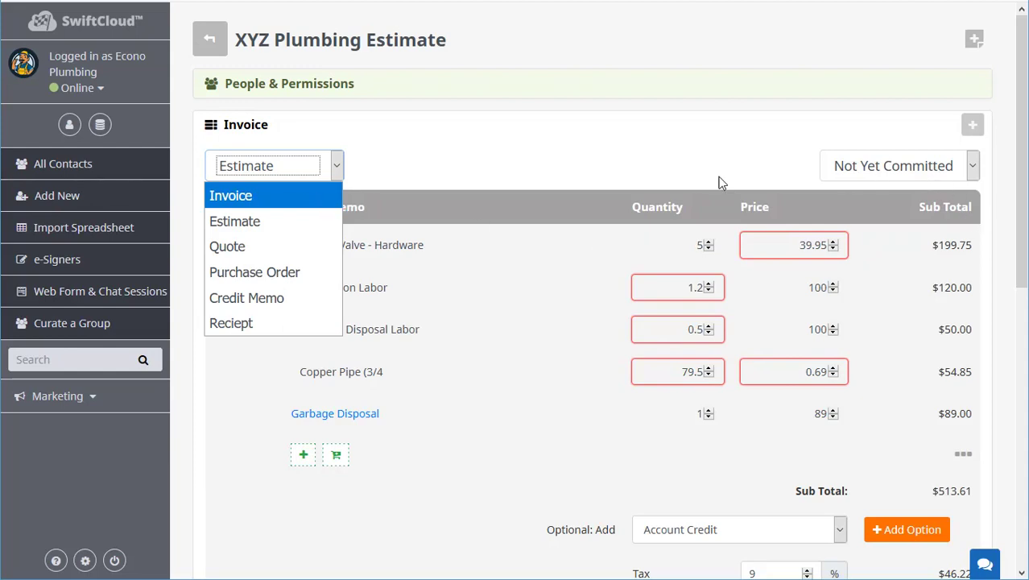
Change the document type from Estimate to Invoice.
click(277, 223)
click(903, 176)
click(897, 177)
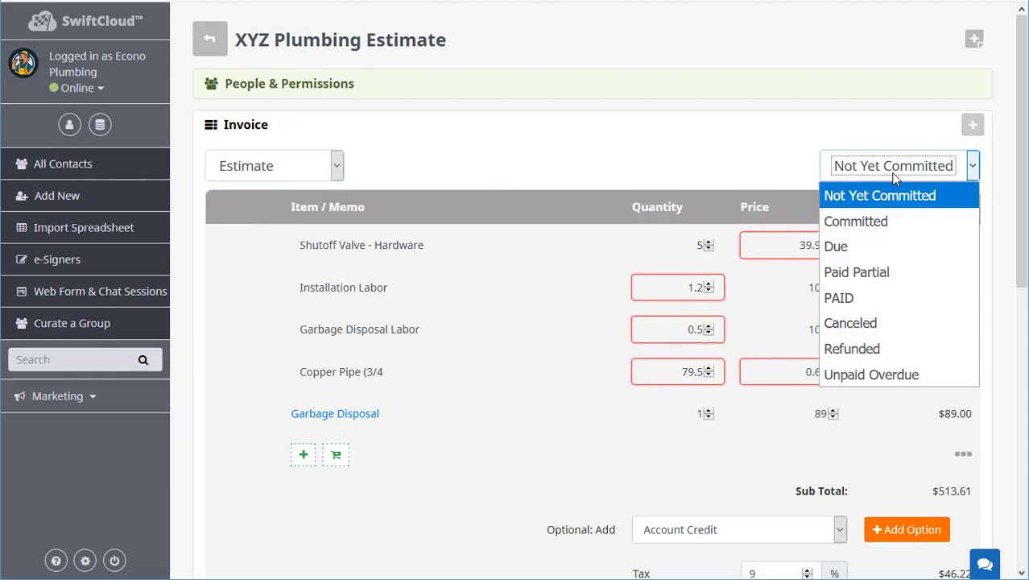
click(330, 169)
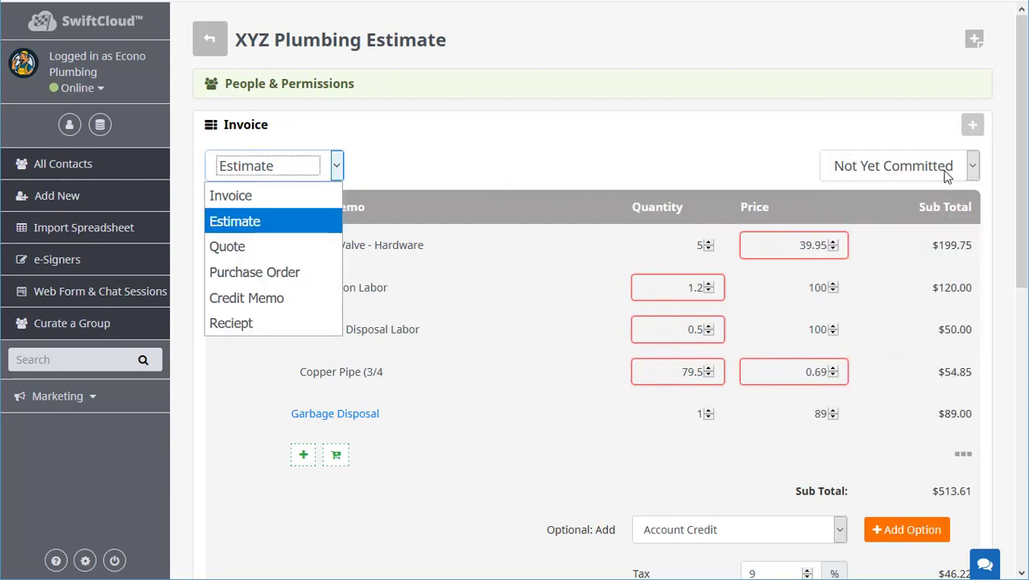
click(934, 166)
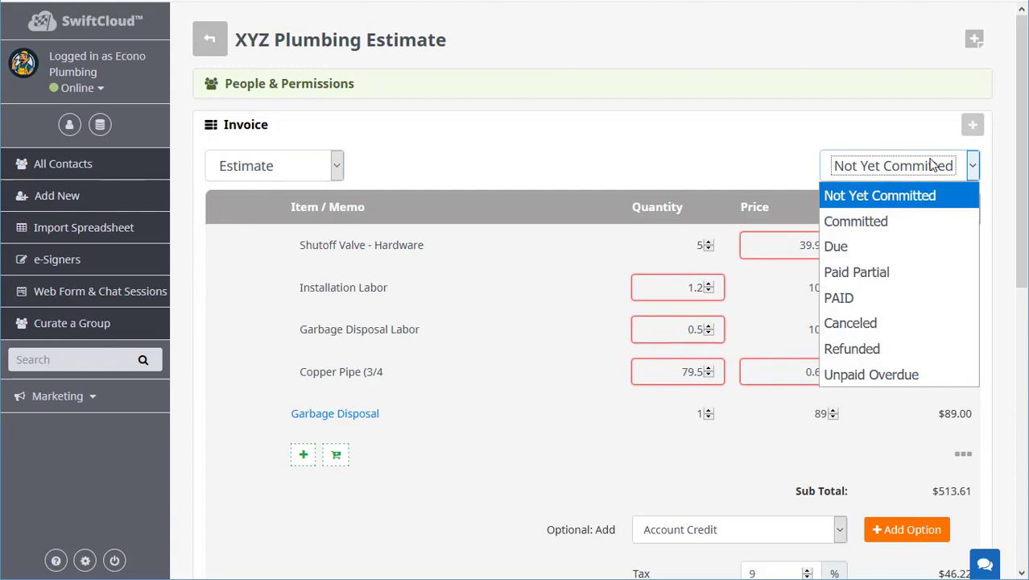
click(339, 166)
click(316, 203)
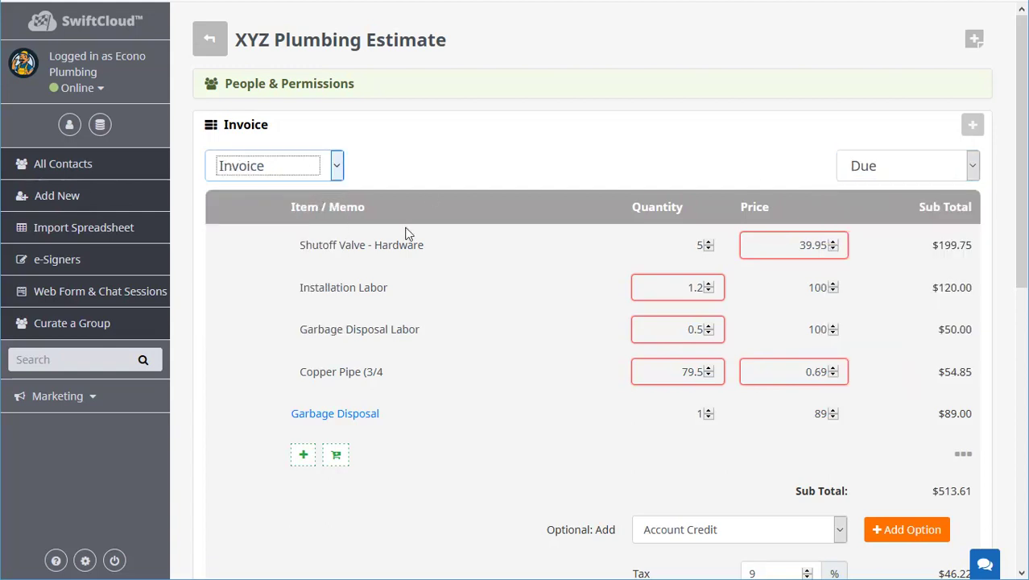
Leave the payment status on Due and save the invoice.
click(931, 174)
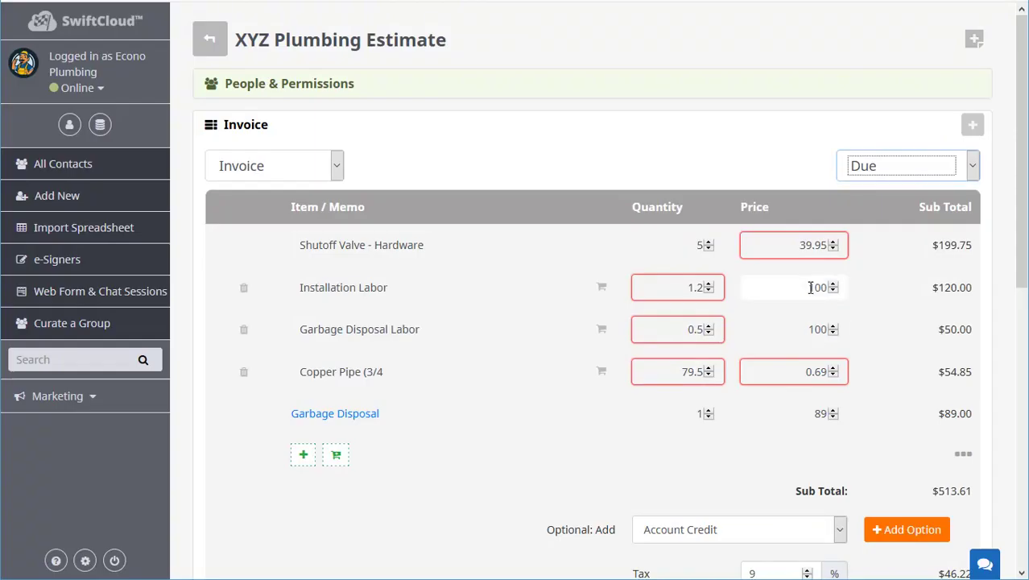
click(909, 169)
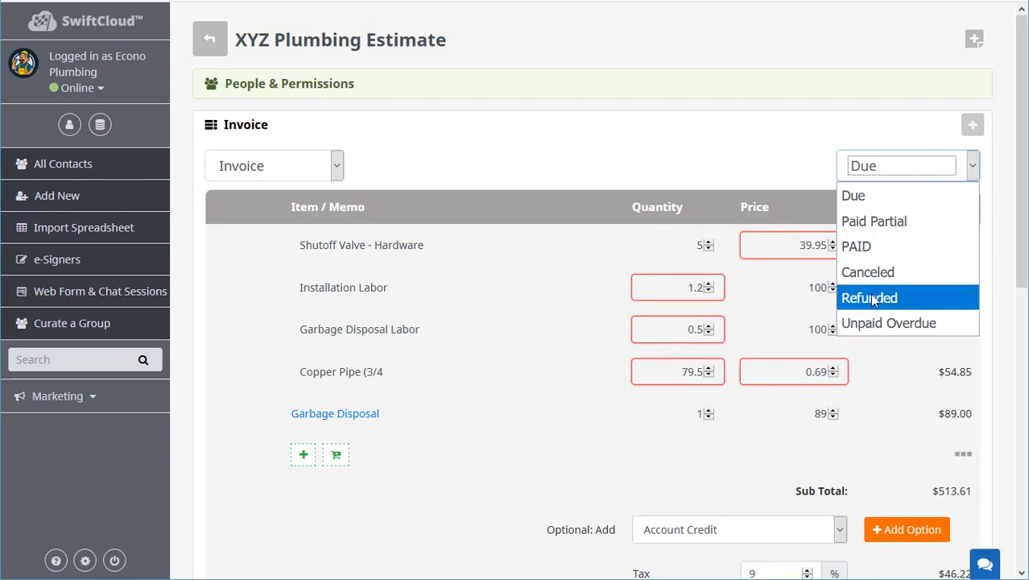
click(934, 208)
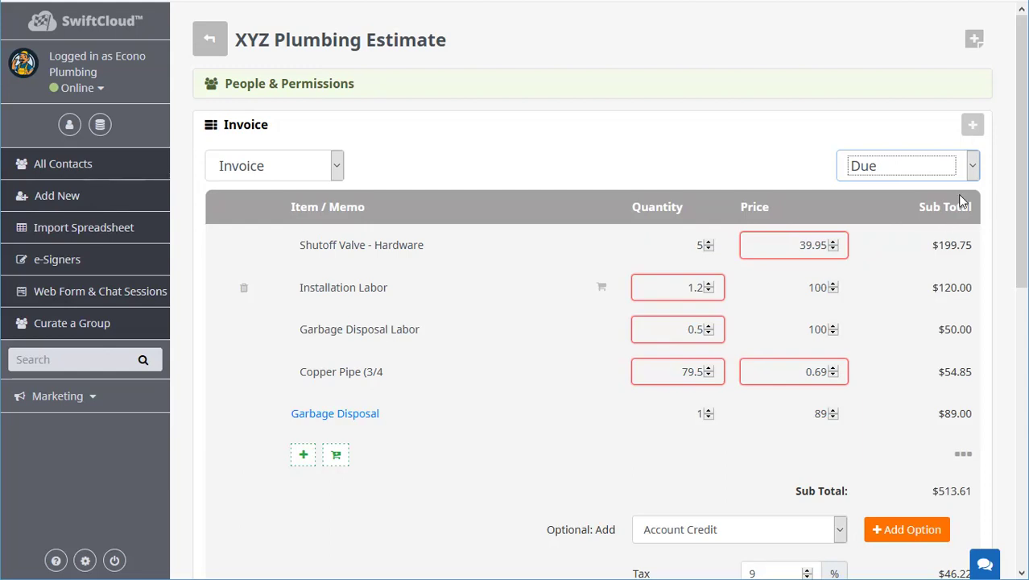
click(894, 168)
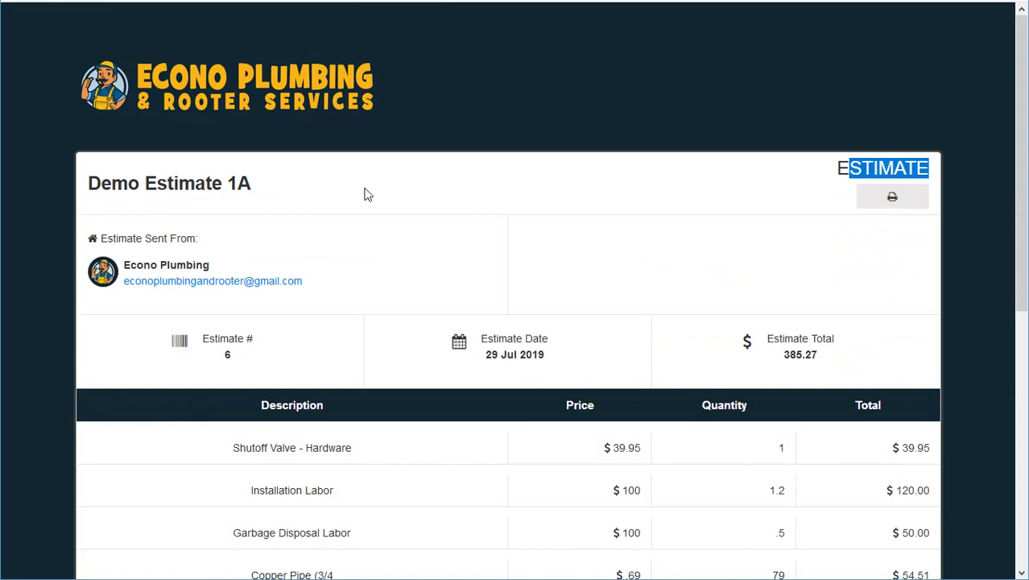
scroll(805, 298, down, 2)
scroll(739, 278, up, 2)
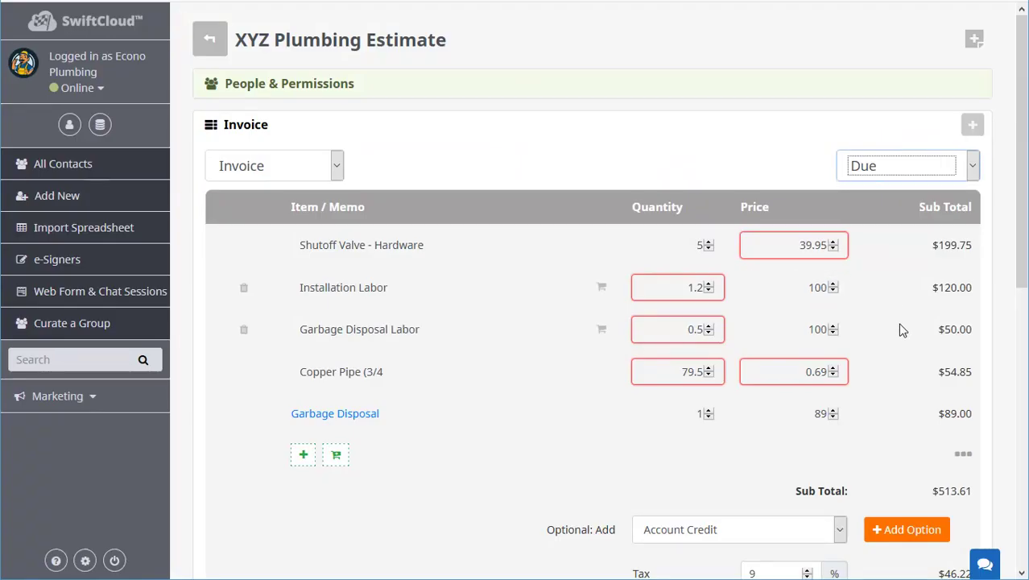
scroll(906, 330, down, 4)
scroll(910, 336, down, 3)
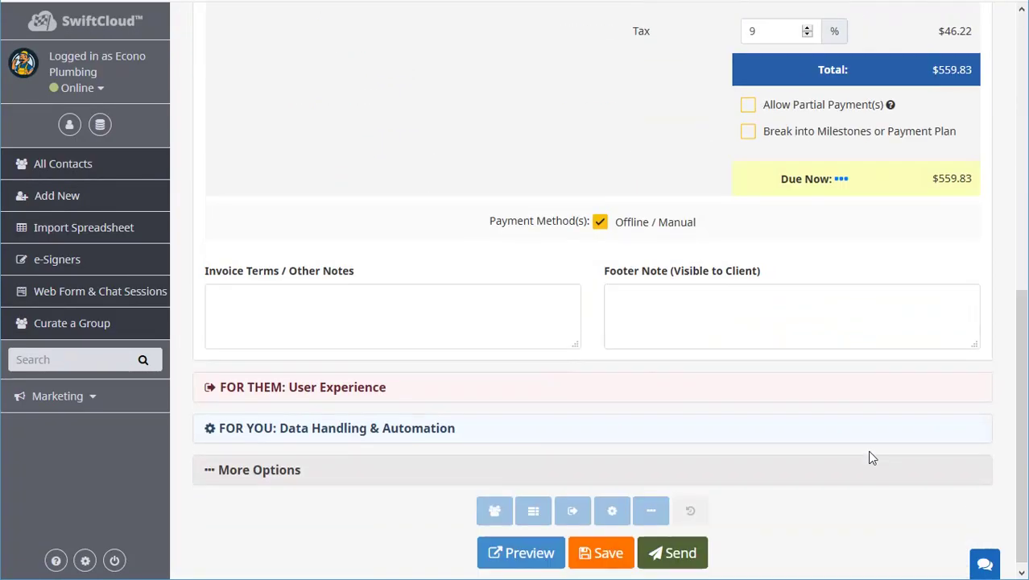
click(601, 545)
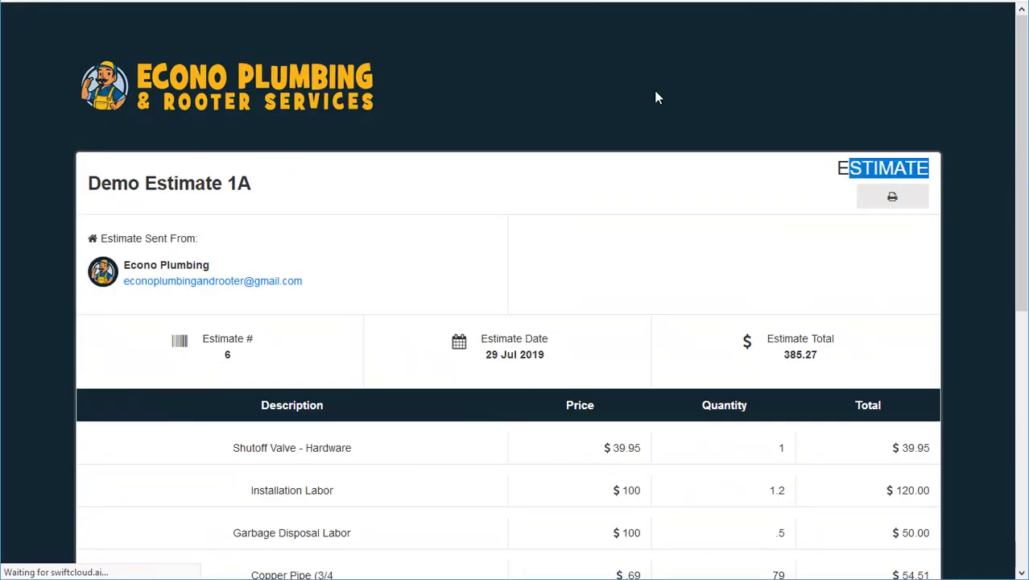
drag(702, 293, 519, 229)
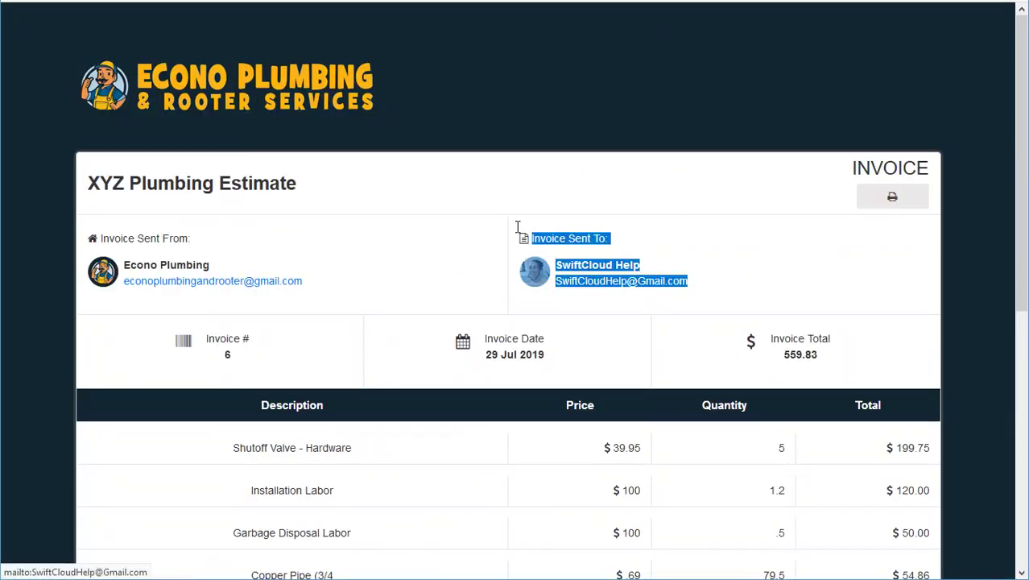
click(758, 260)
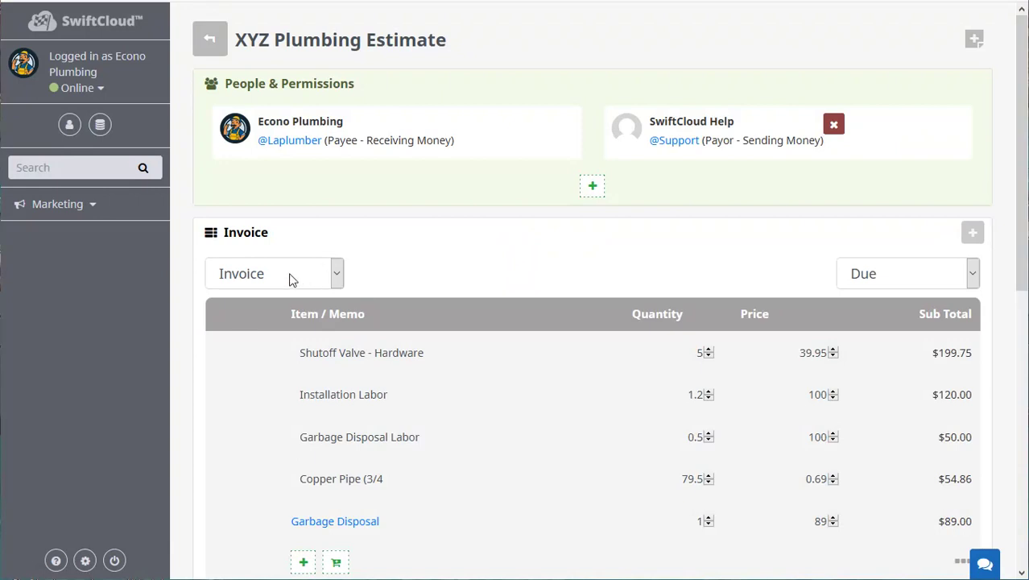
click(277, 276)
click(902, 276)
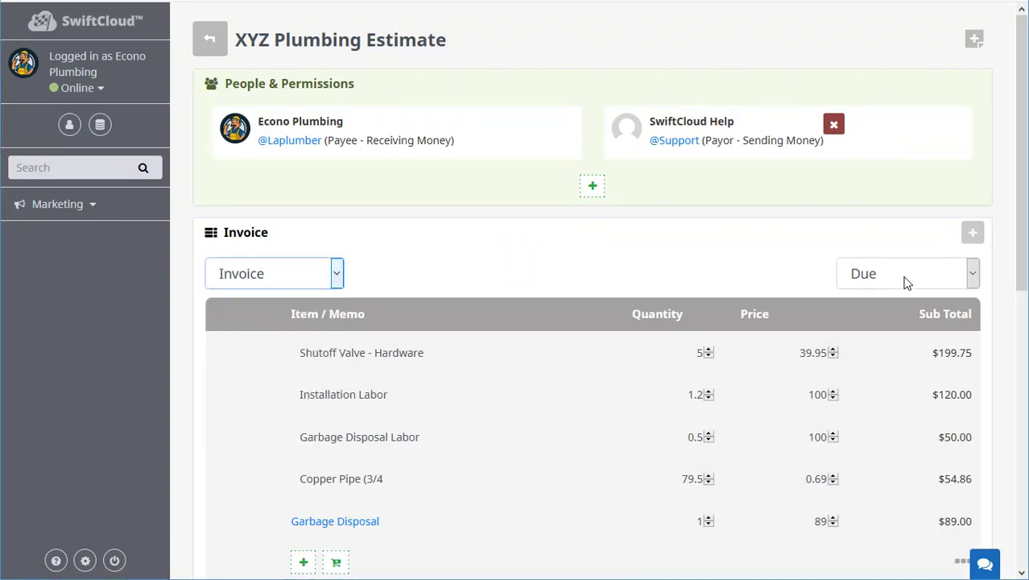
click(902, 276)
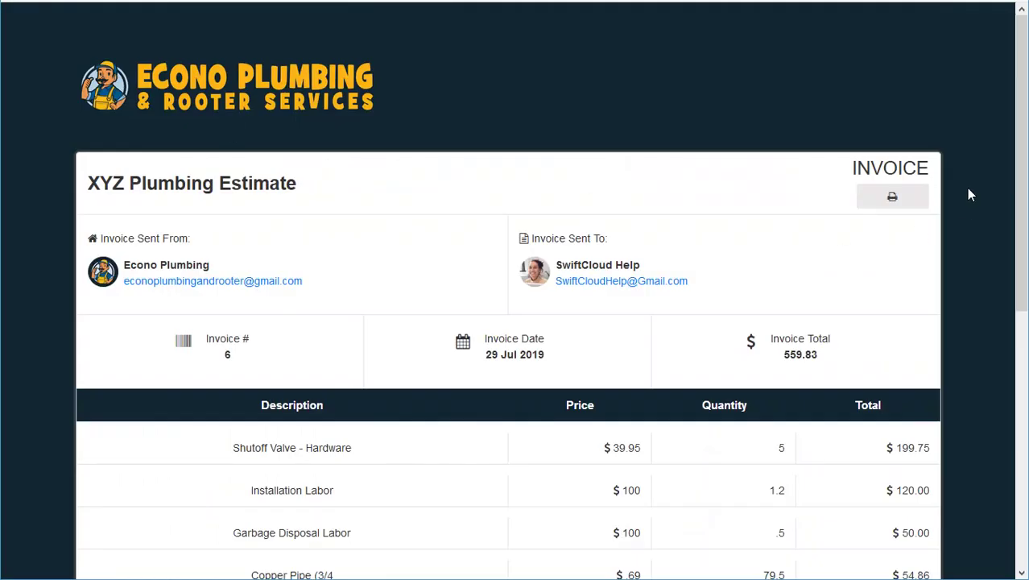
drag(918, 167, 683, 190)
scroll(655, 340, down, 5)
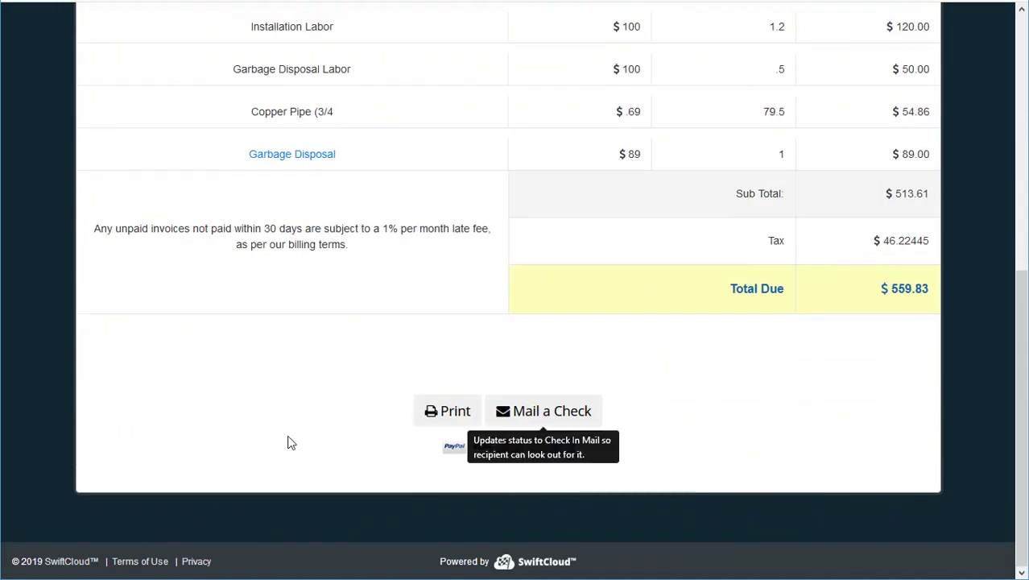
scroll(516, 315, up, 2)
scroll(483, 330, down, 2)
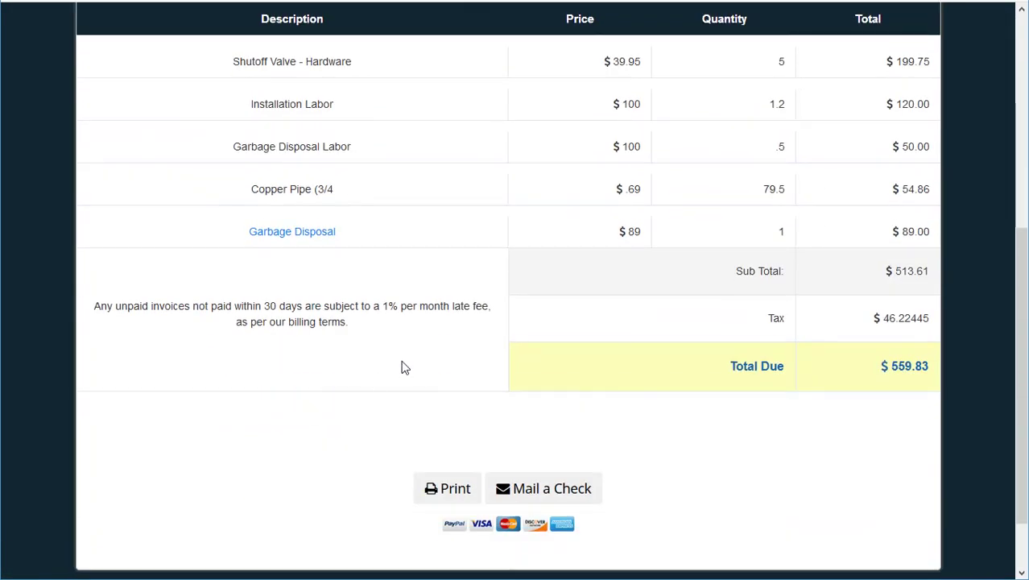
scroll(700, 443, up, 5)
scroll(711, 461, down, 5)
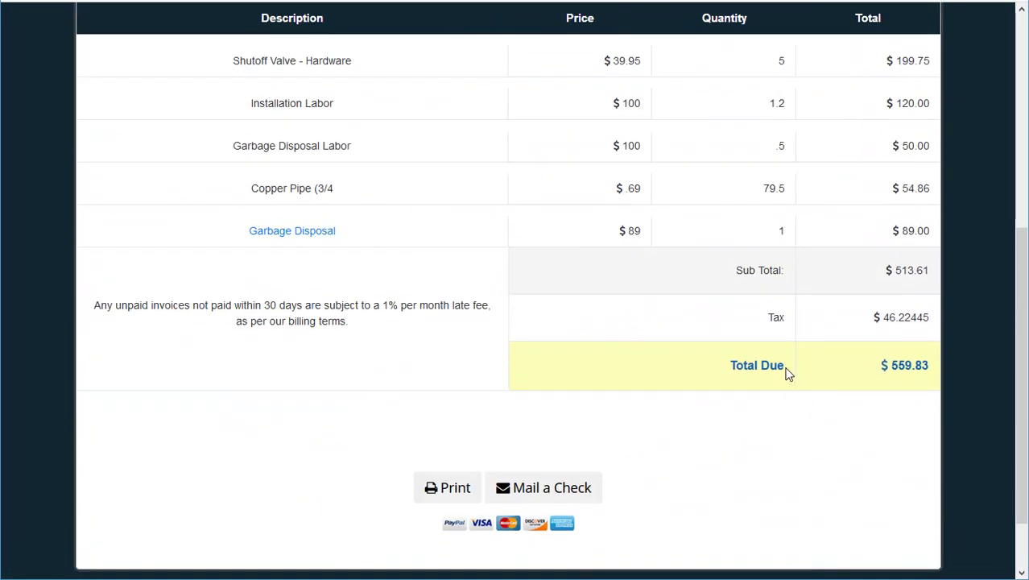
drag(788, 372, 729, 366)
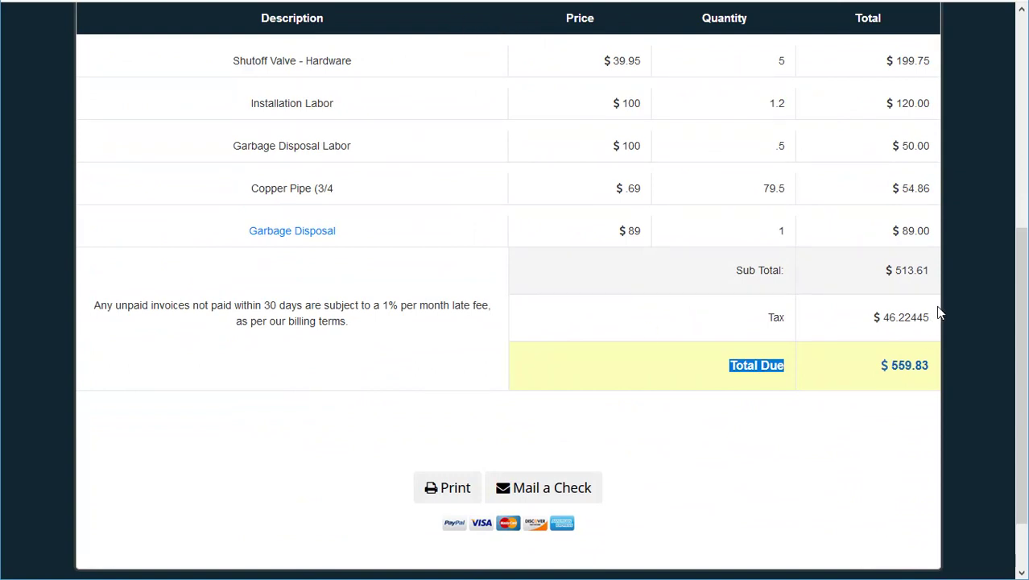
drag(910, 316, 899, 317)
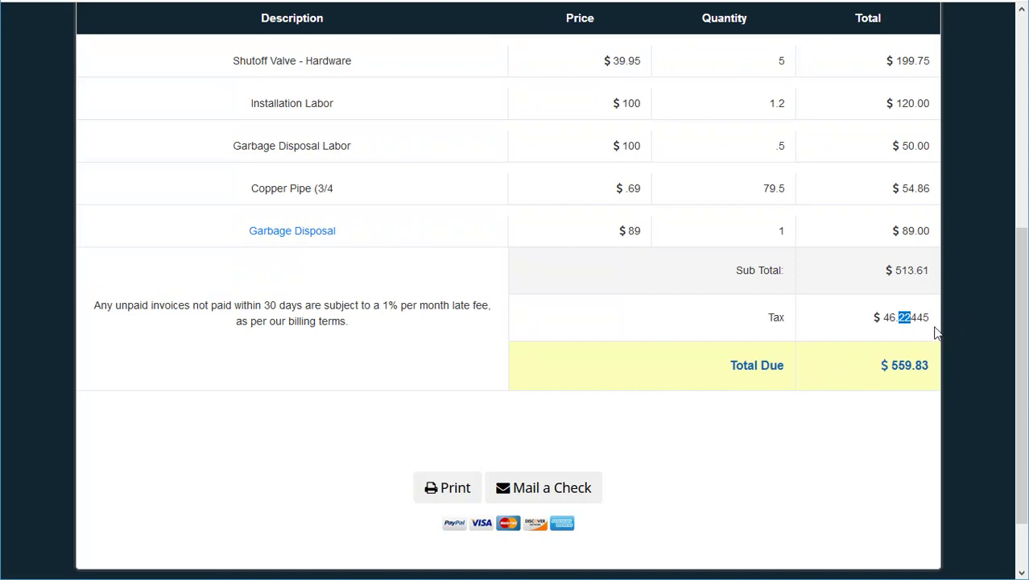
drag(931, 323, 898, 318)
scroll(852, 359, up, 5)
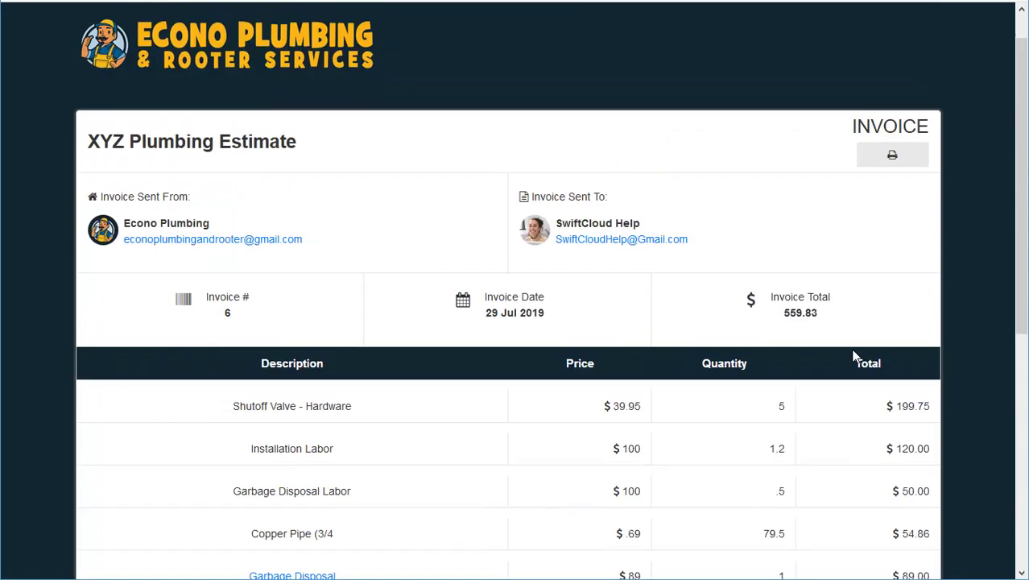
scroll(854, 357, down, 3)
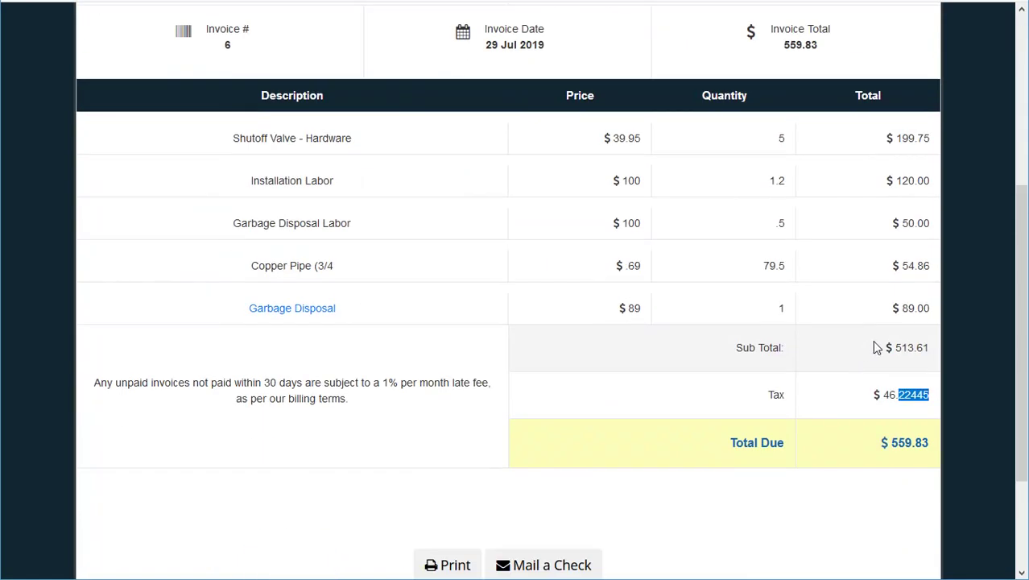
click(888, 395)
drag(904, 395, 916, 393)
click(918, 416)
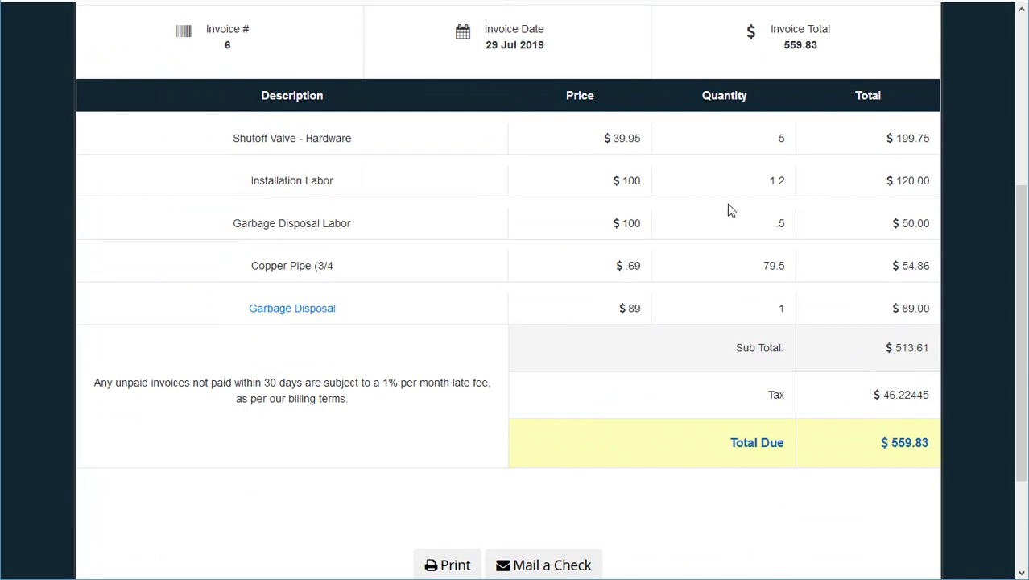
scroll(486, 36, up, 4)
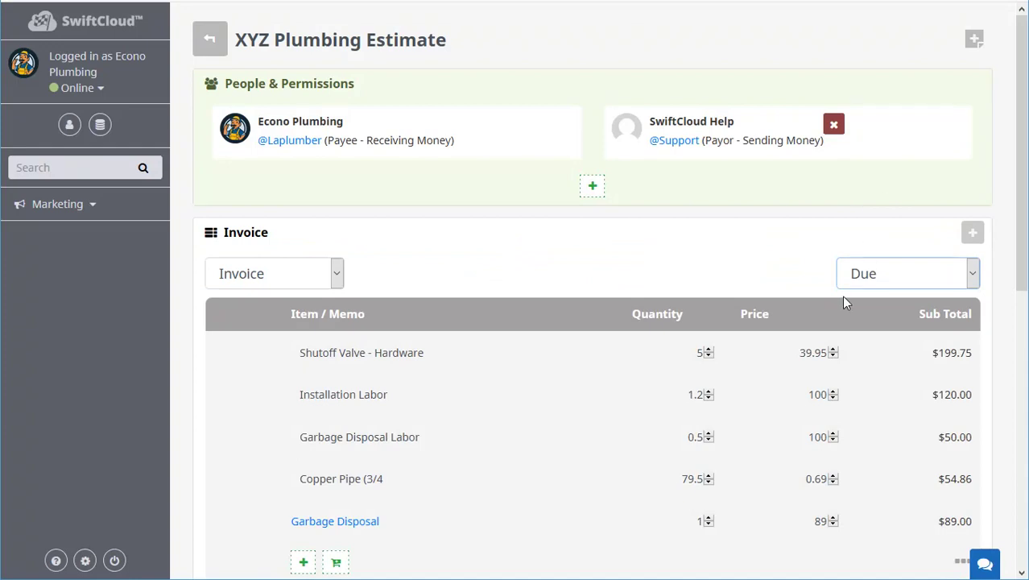
scroll(841, 295, down, 7)
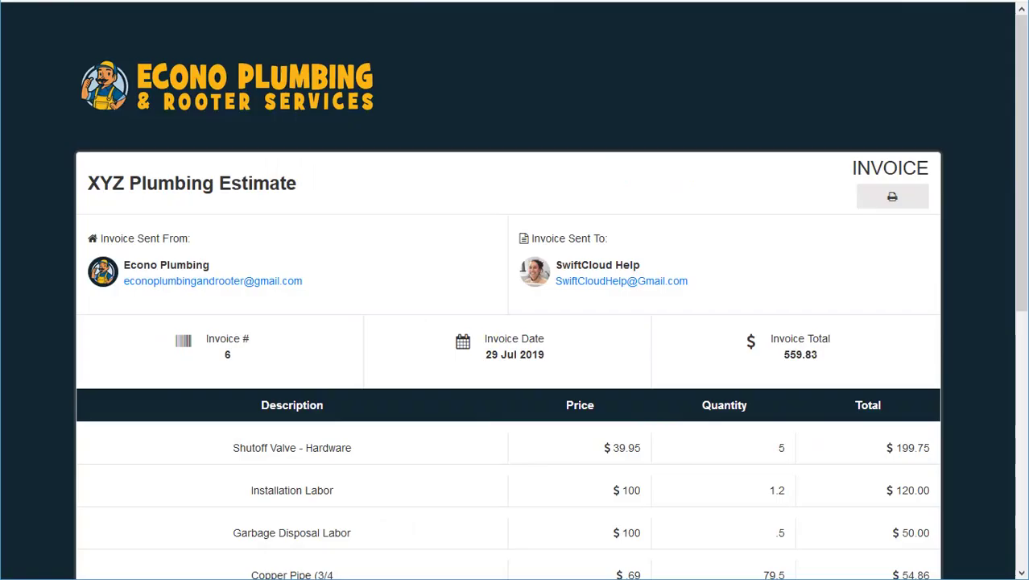
scroll(451, 403, down, 5)
drag(353, 248, 94, 229)
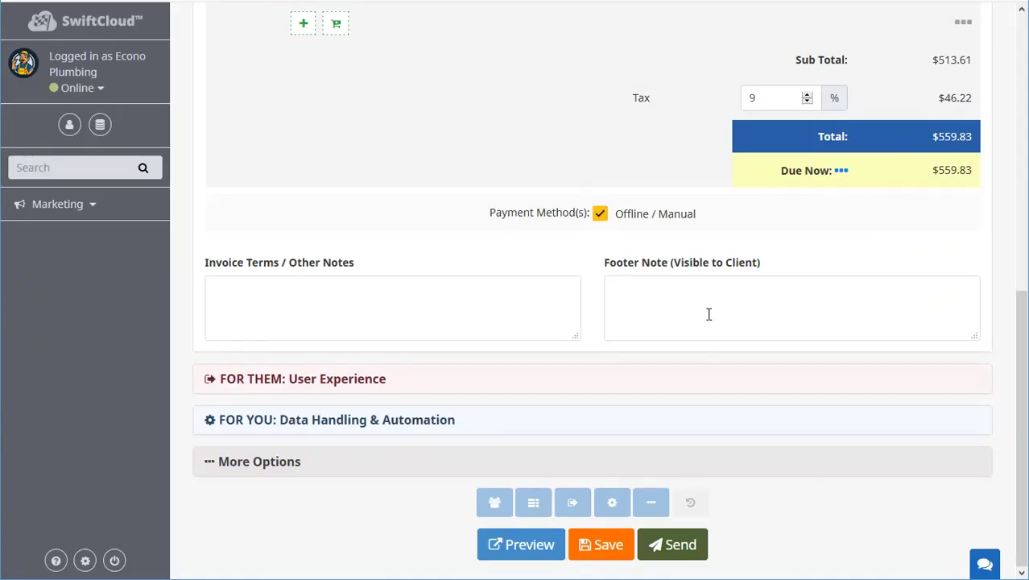
Copy the late-fee note from the preview into the invoice terms.
click(706, 306)
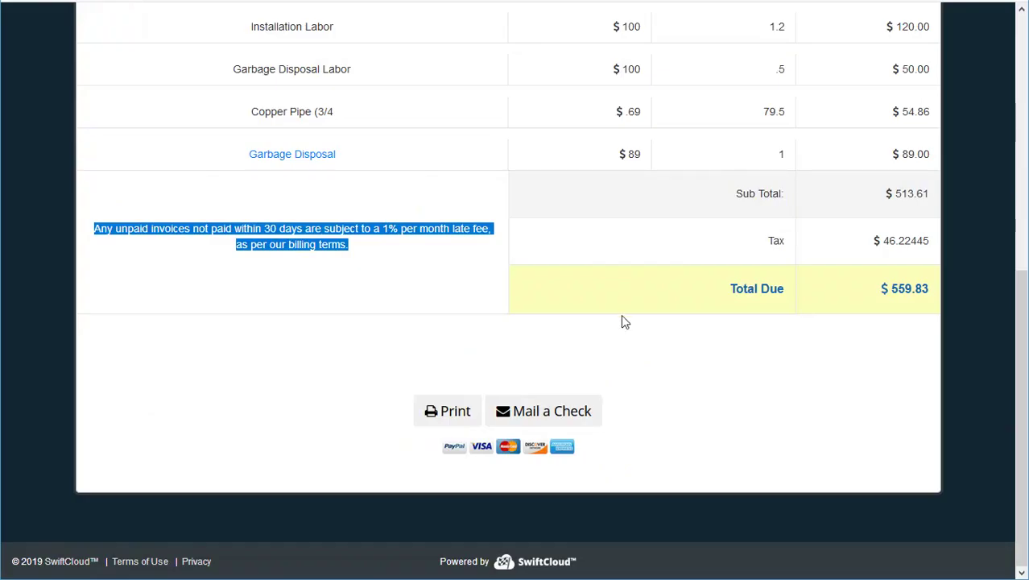
click(371, 264)
drag(370, 264, 105, 227)
key(ctrl+c)
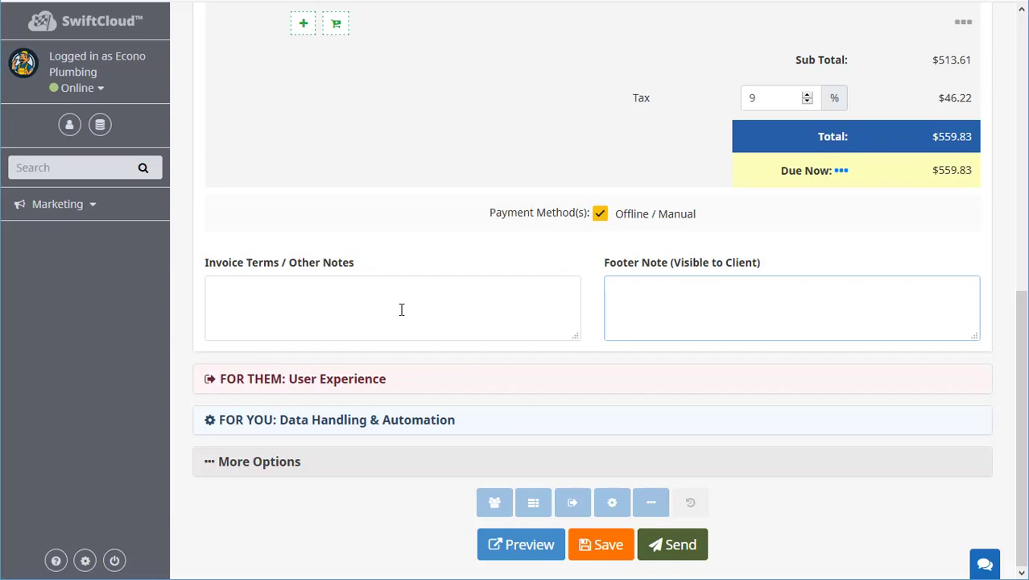
click(402, 308)
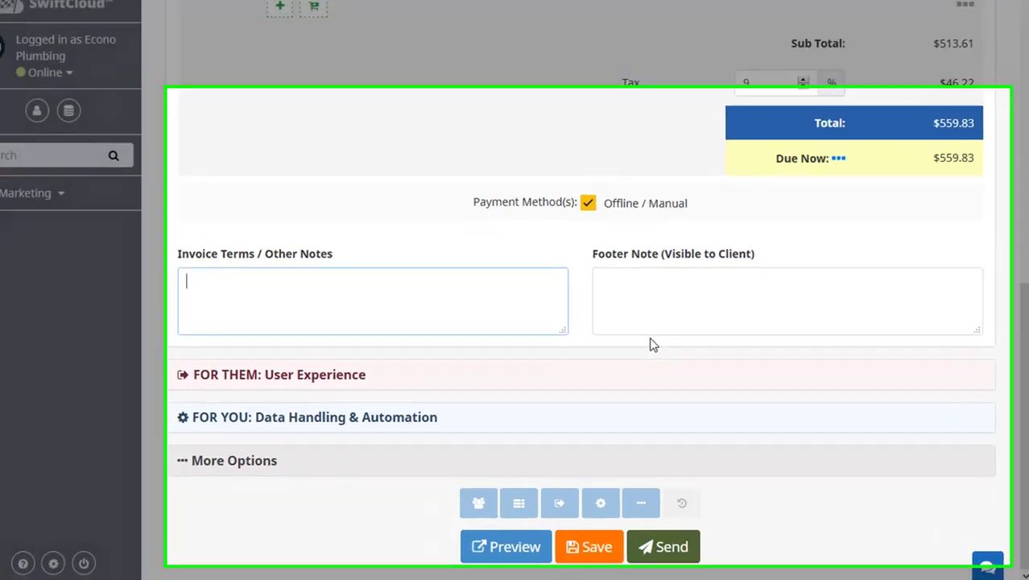
key(ctrl+v)
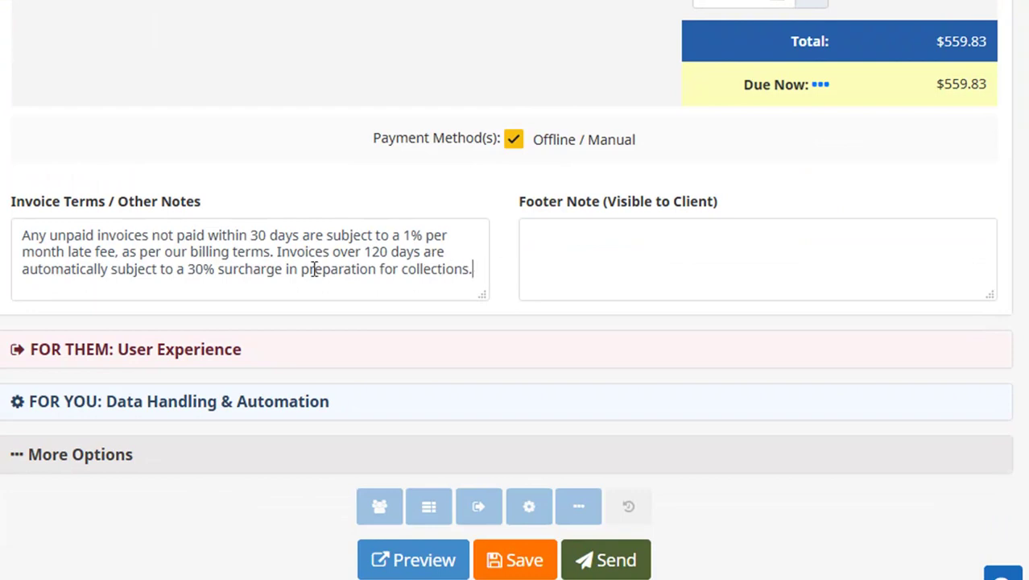
drag(473, 269, 276, 251)
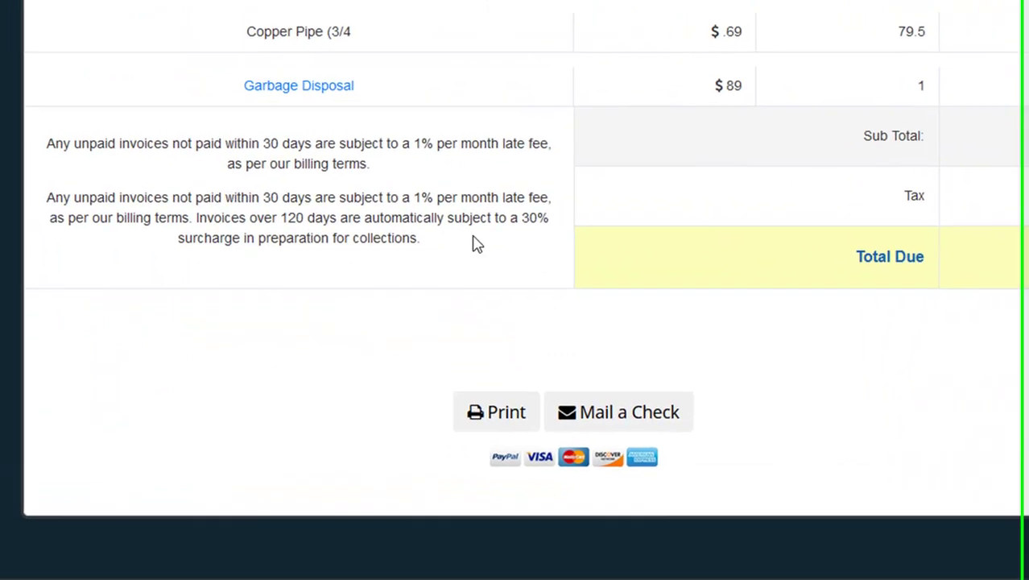
drag(441, 240, 69, 199)
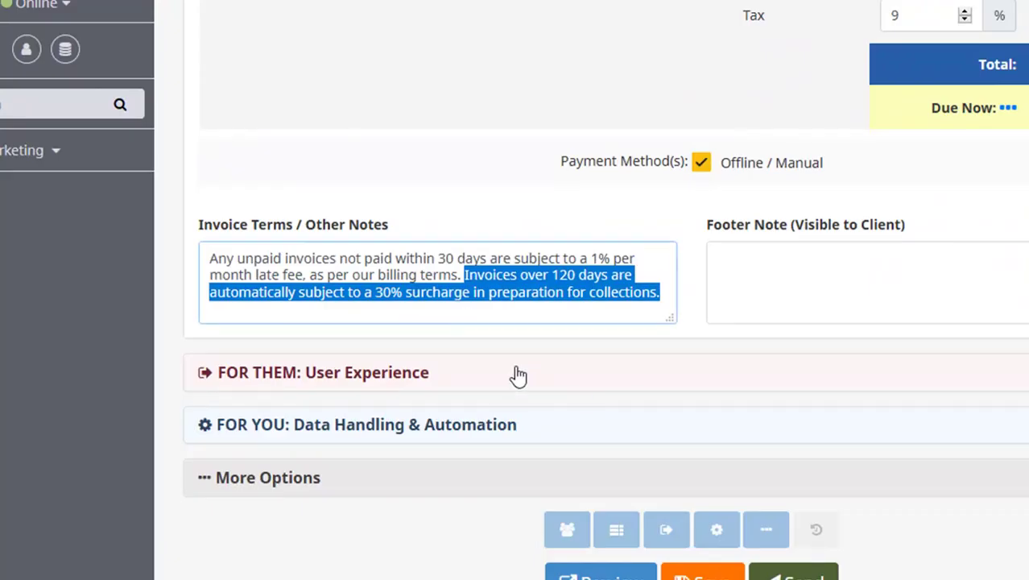
click(554, 291)
drag(196, 290, 161, 242)
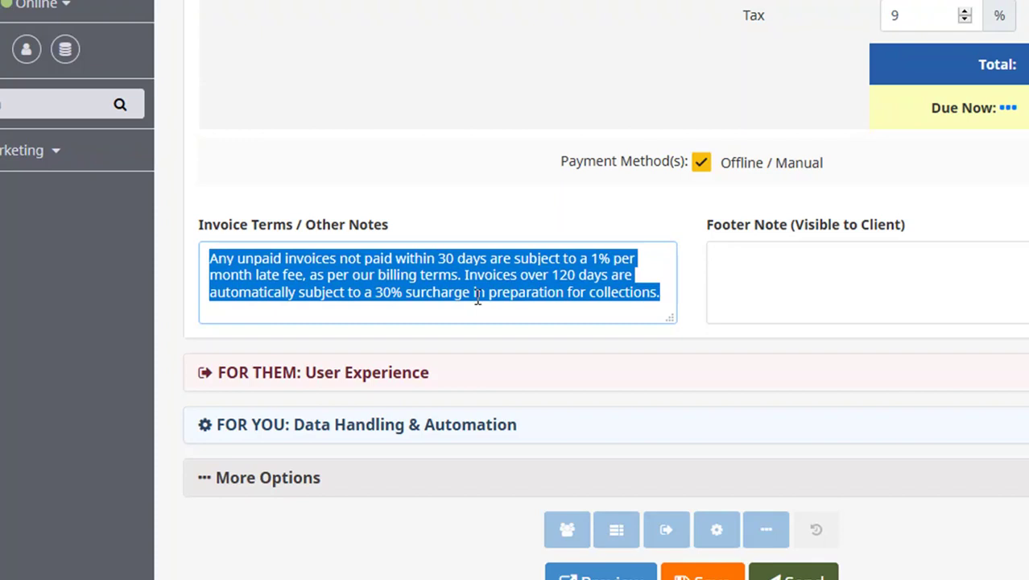
click(665, 297)
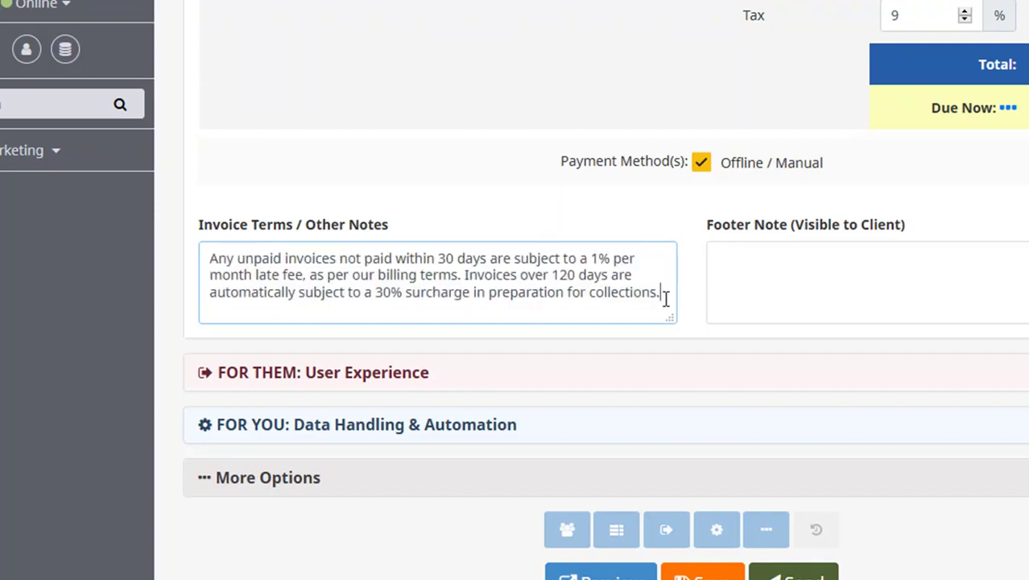
drag(670, 293, 208, 256)
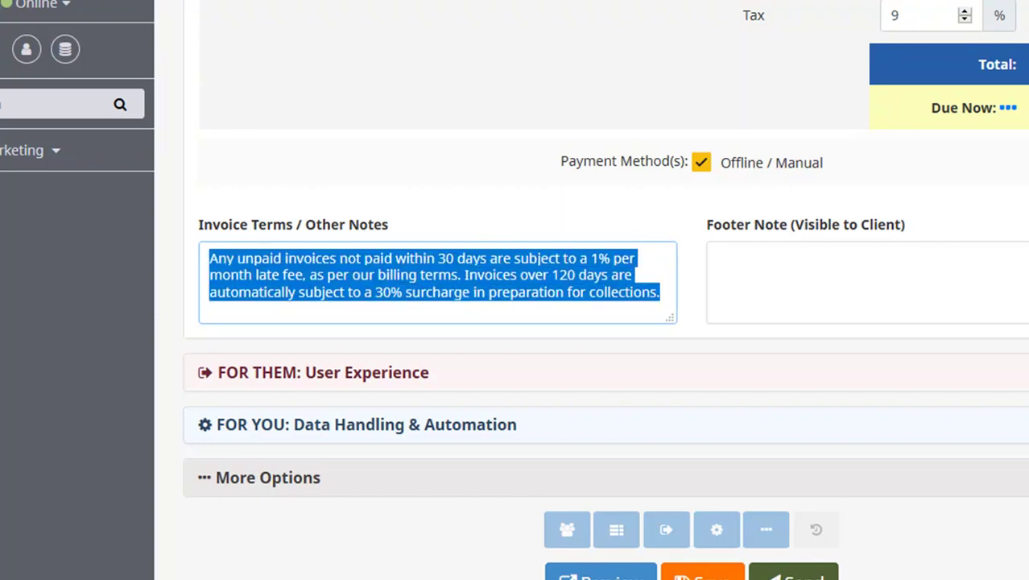
Add the footer 'Thanks! Great - looking forward to it! :-)', save, and check it on the preview.
click(920, 307)
text(Thanks!)
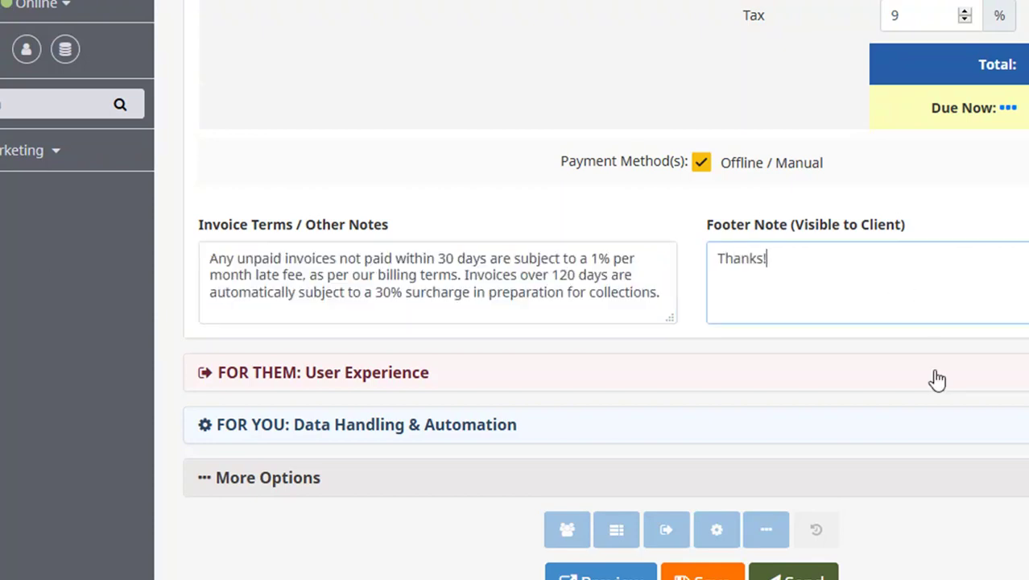
text( Great - looik)
key(BackSpace)
text(king forward to it! :-))
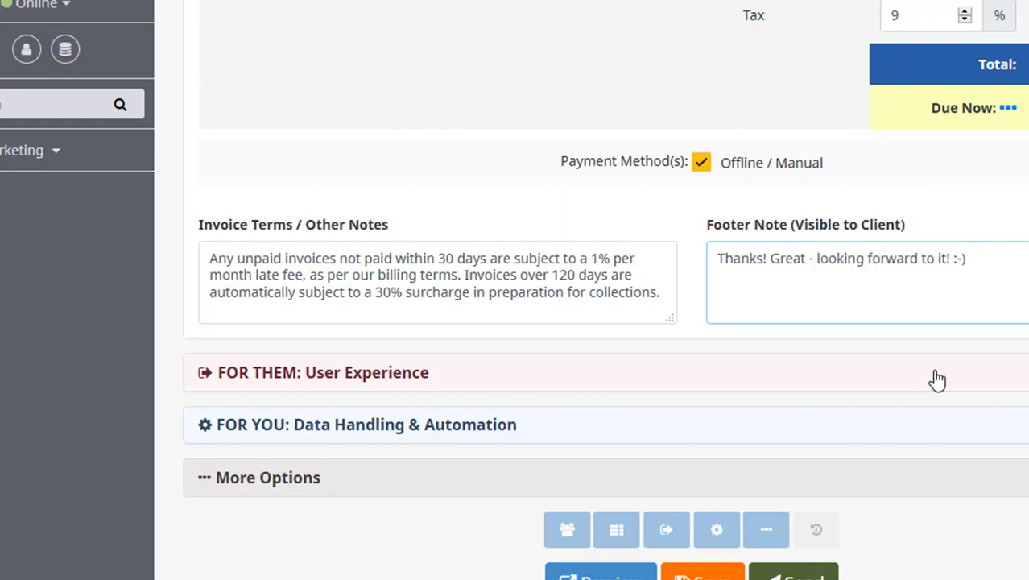
click(702, 574)
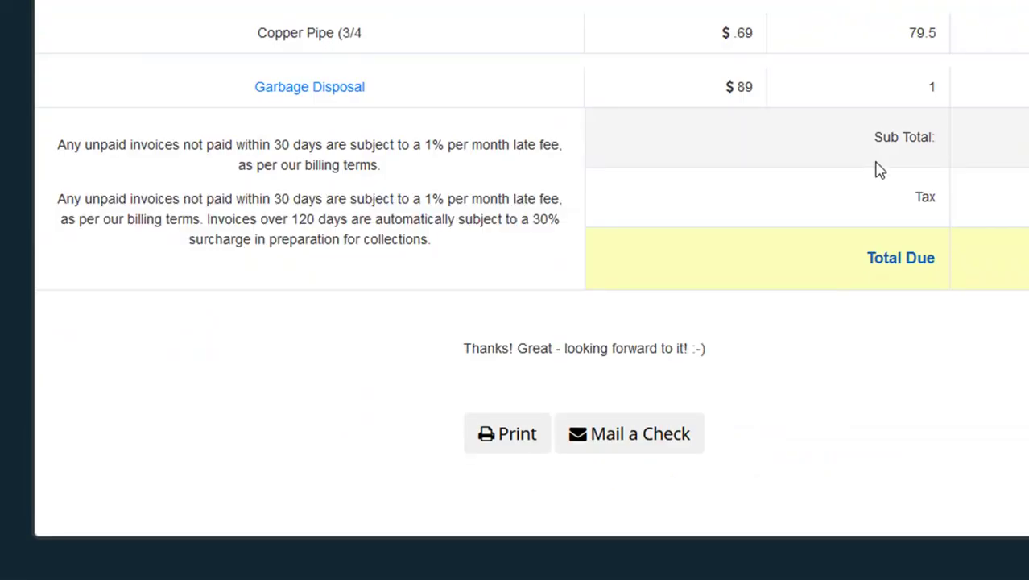
drag(378, 343, 508, 353)
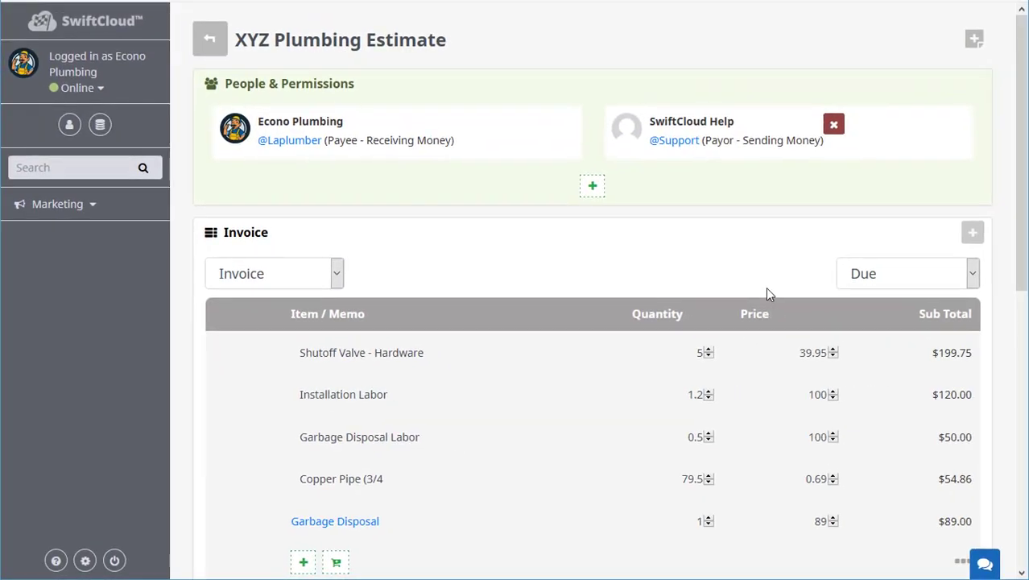
scroll(769, 292, down, 8)
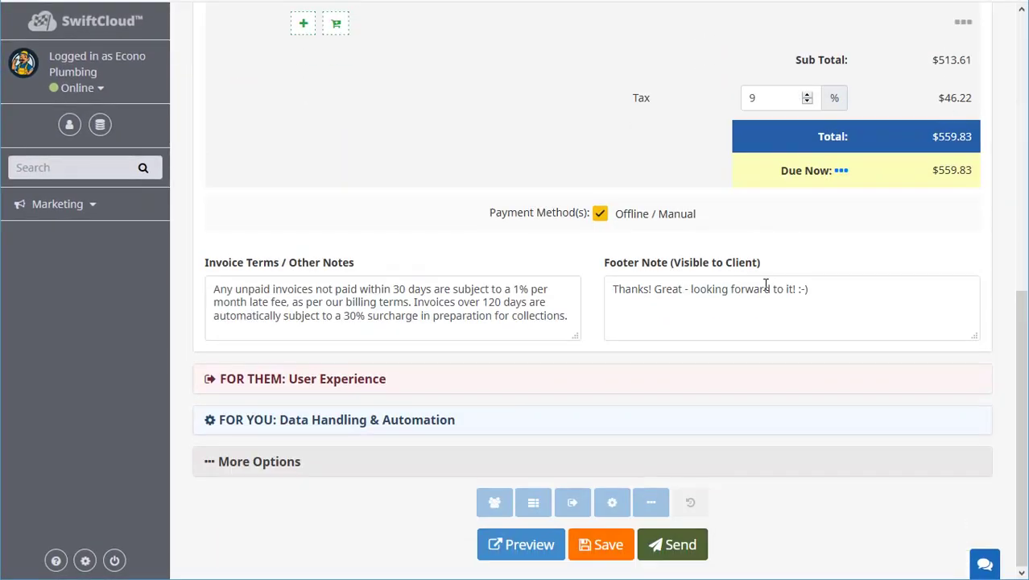
scroll(766, 345, up, 10)
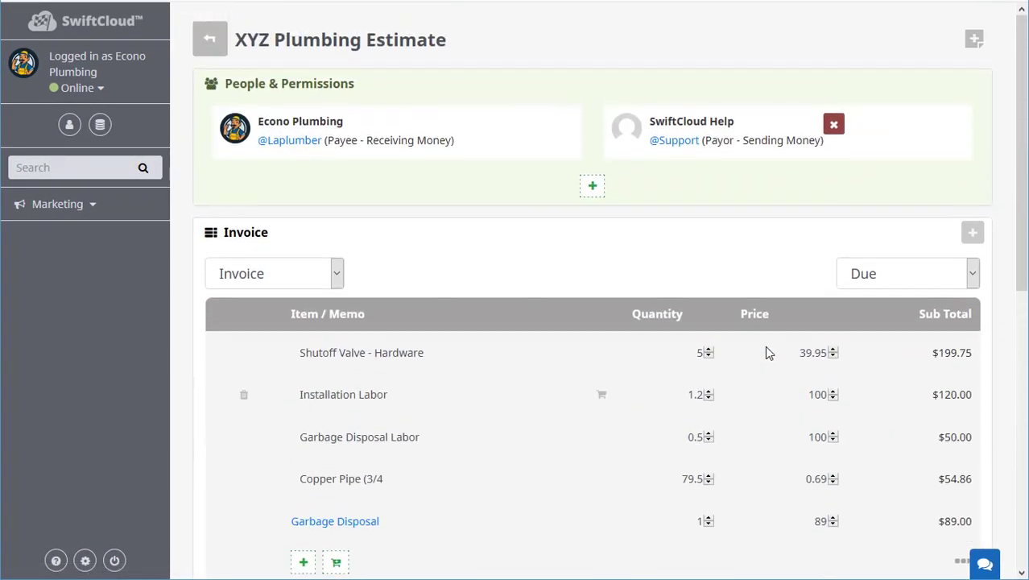
Keep 'Stay on the page, but see a confirmation message' as the after-payment behaviour, then add an action.
click(242, 233)
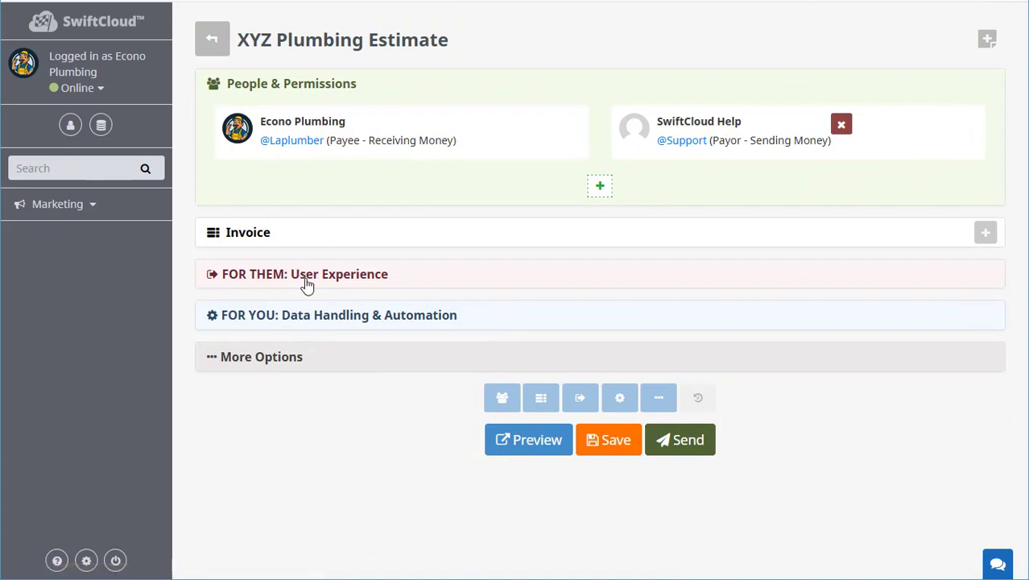
click(309, 282)
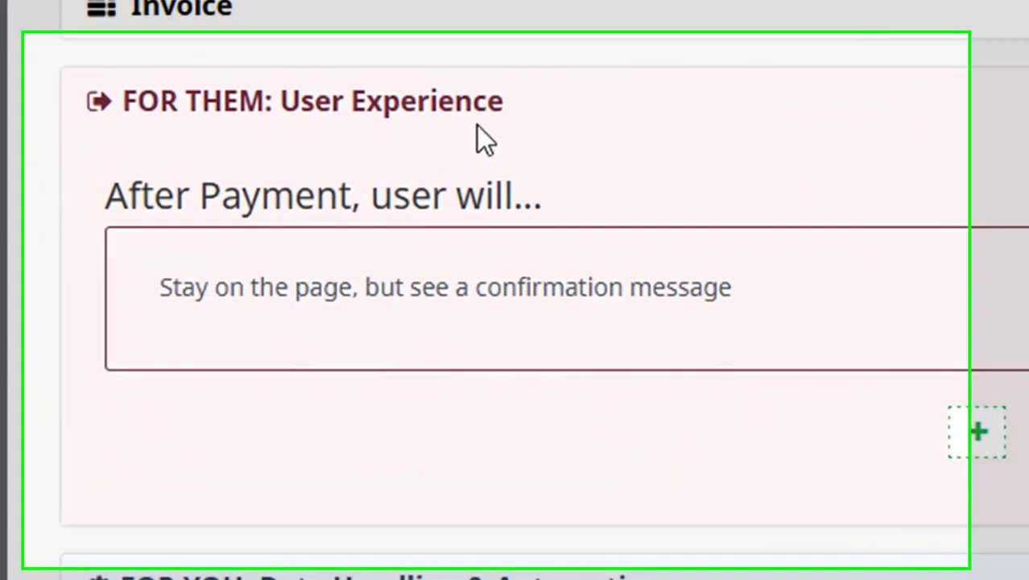
click(391, 350)
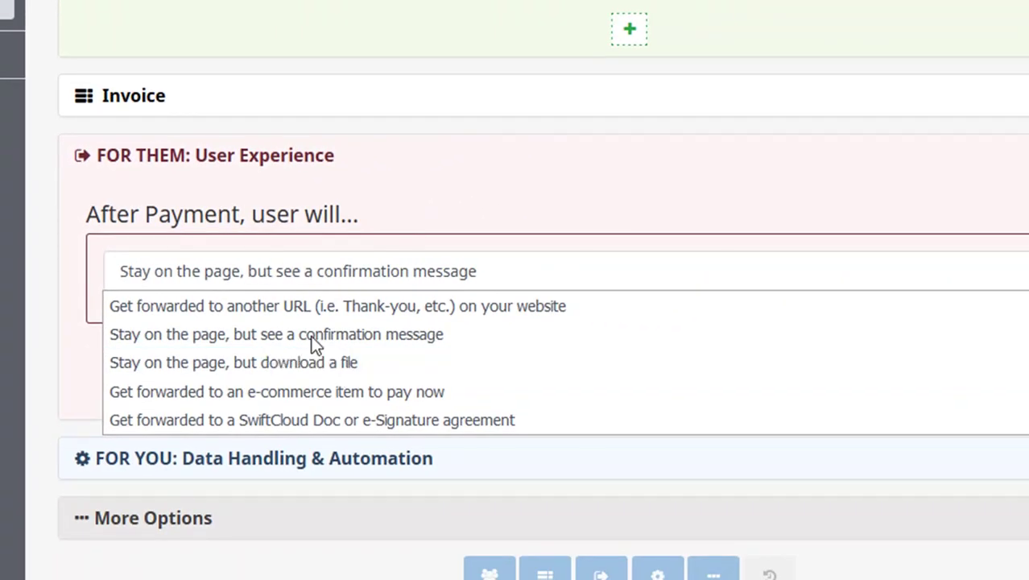
click(283, 206)
drag(412, 213, 69, 234)
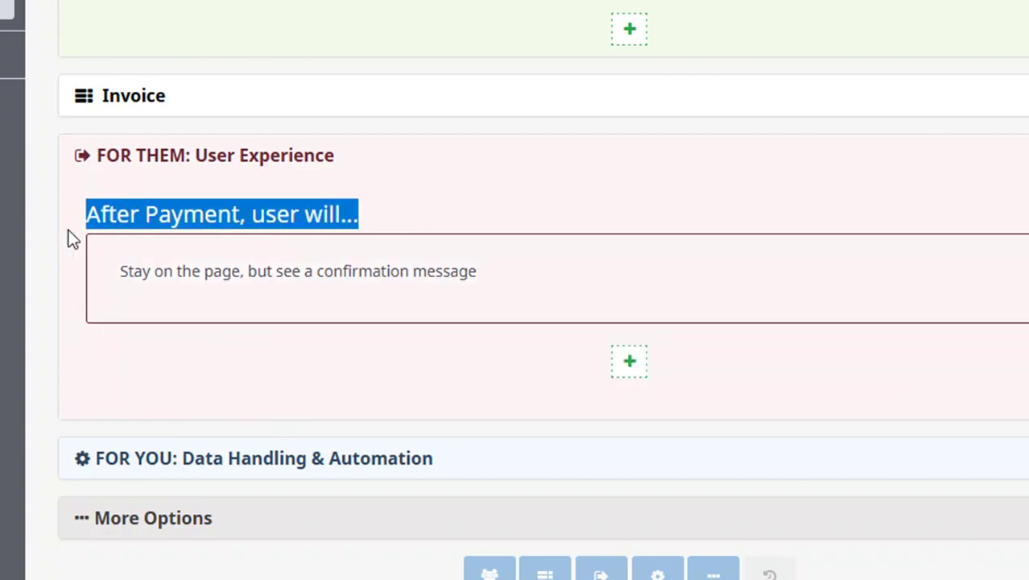
click(629, 364)
Keep 'Get an Email' as the after-payment action with its autoresponder message.
scroll(787, 342, down, 4)
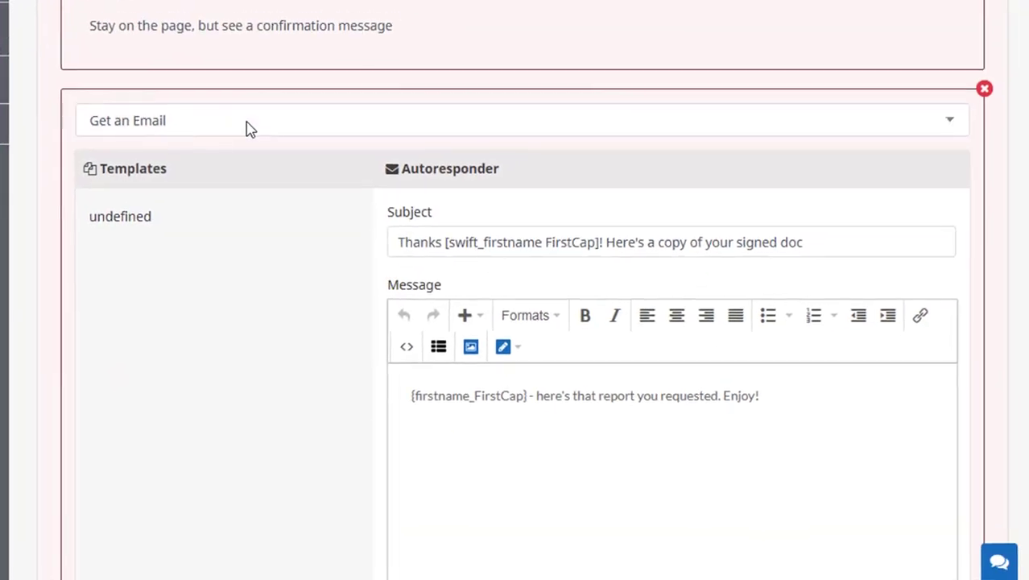
click(248, 127)
click(395, 170)
click(877, 400)
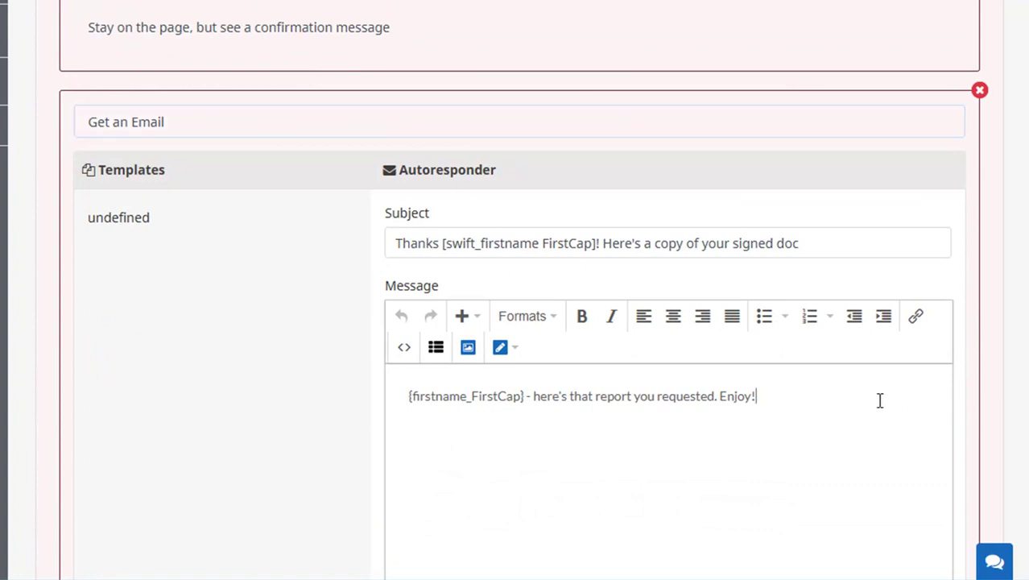
scroll(701, 406, down, 2)
scroll(705, 405, down, 1)
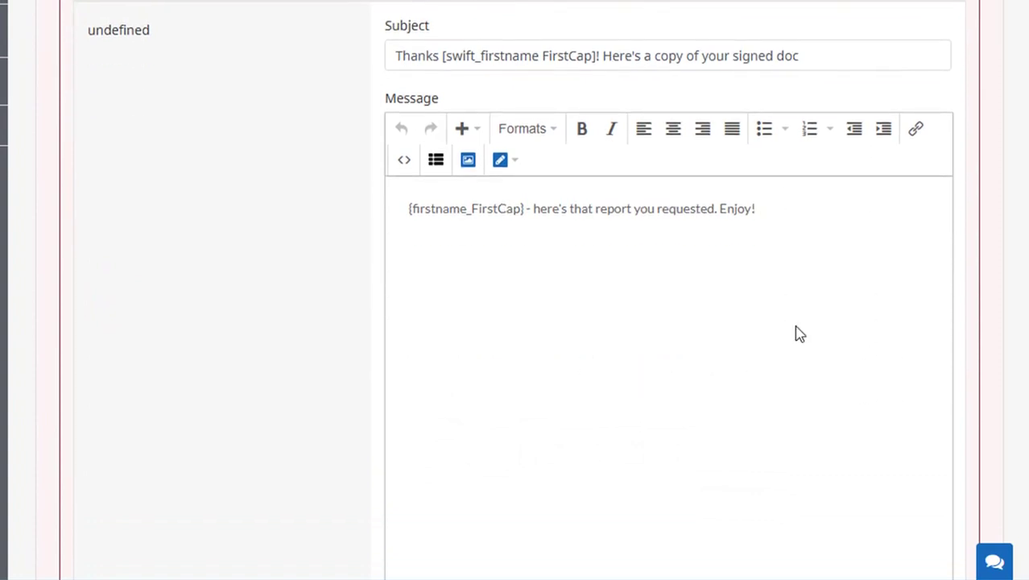
scroll(802, 328, up, 2)
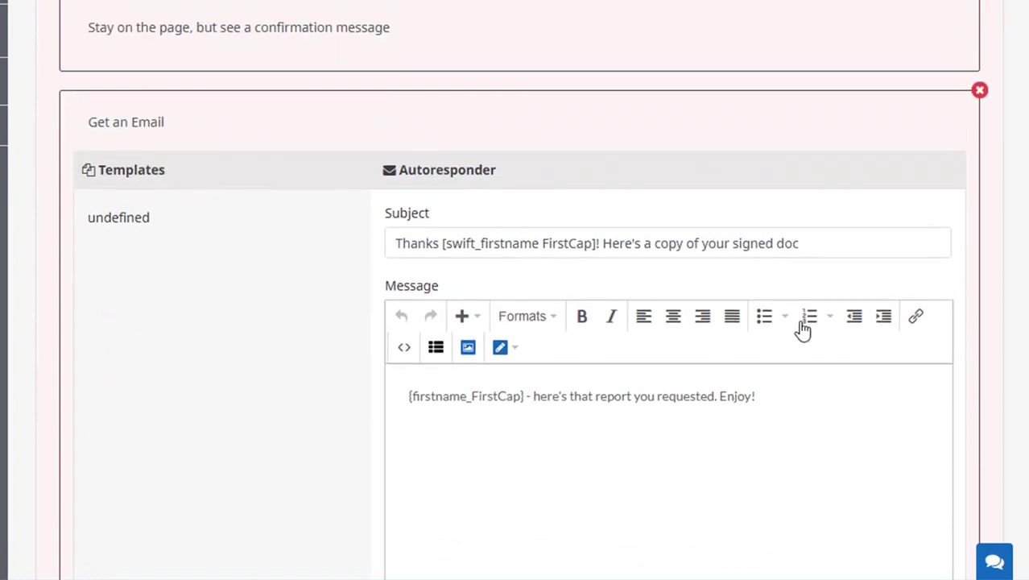
scroll(802, 329, down, 8)
Add a 'Get Added to a Marketing Sequence' action with Option 1, then delete it.
click(520, 306)
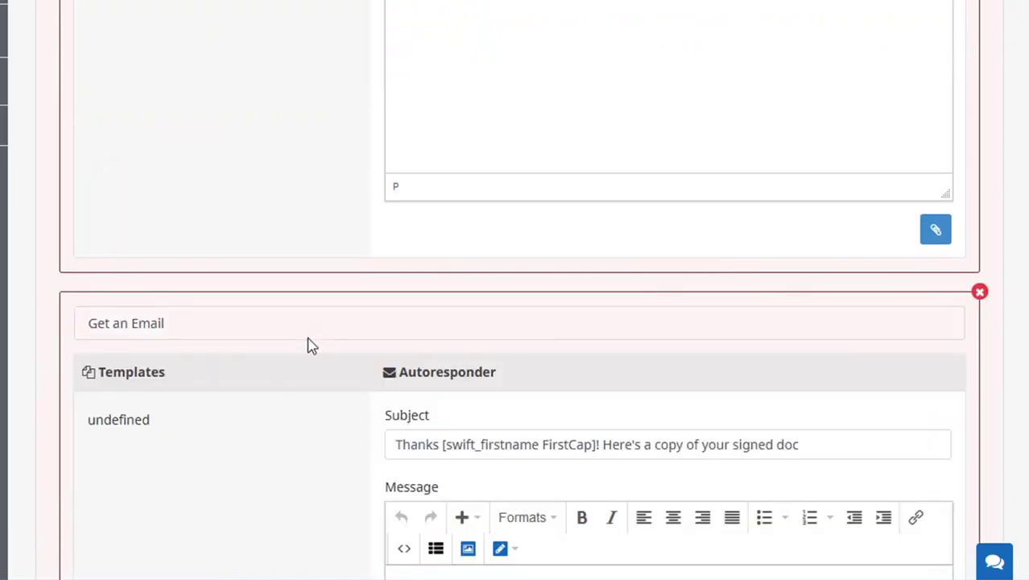
click(269, 322)
click(260, 400)
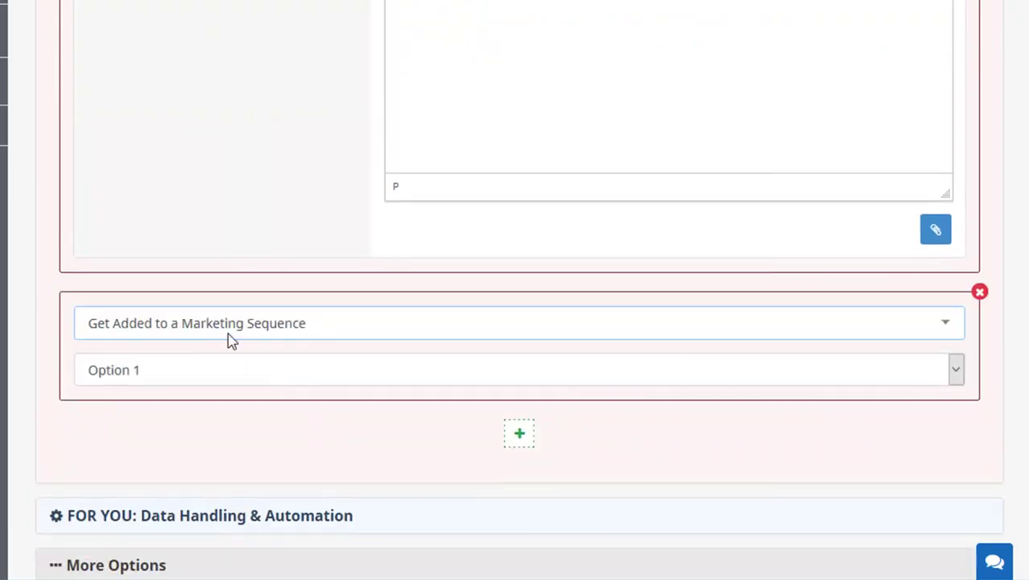
click(290, 377)
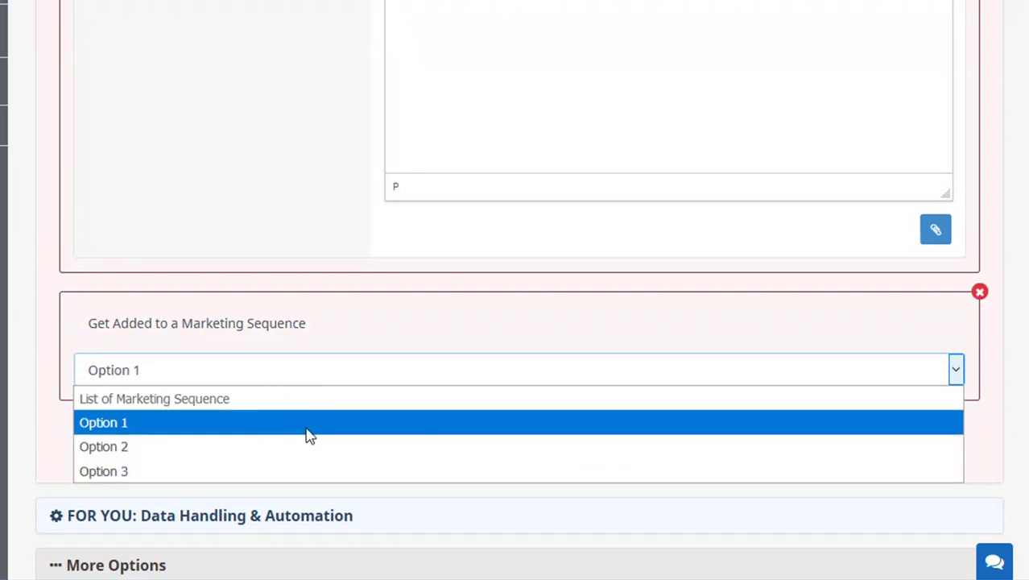
click(280, 369)
click(298, 325)
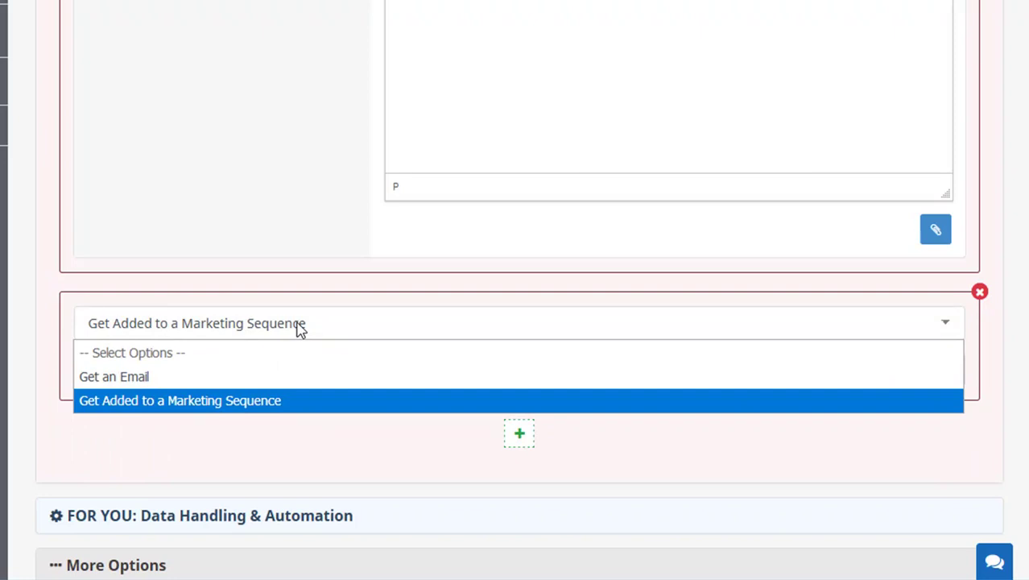
click(297, 327)
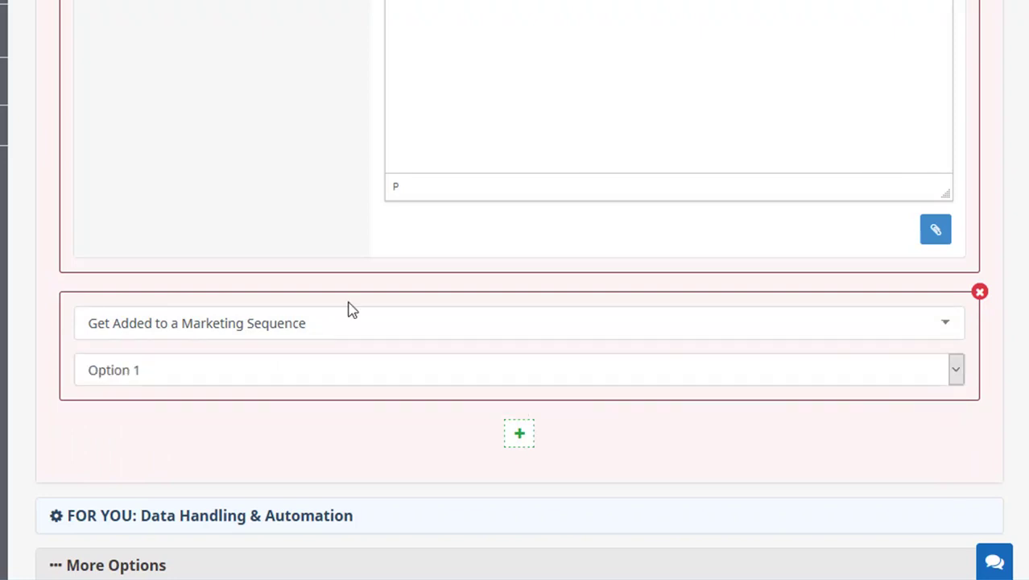
scroll(626, 322, up, 5)
scroll(626, 322, down, 5)
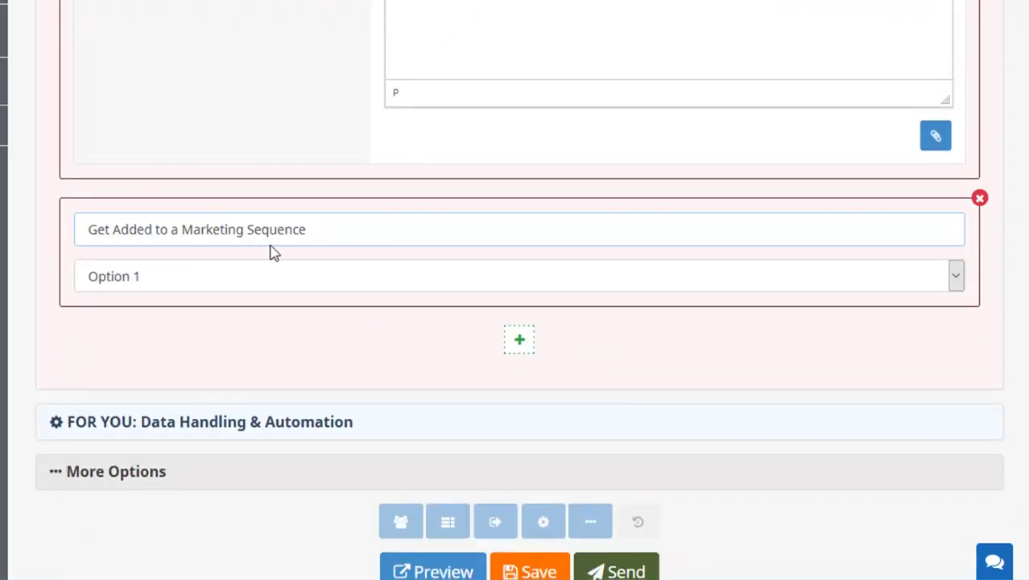
click(977, 199)
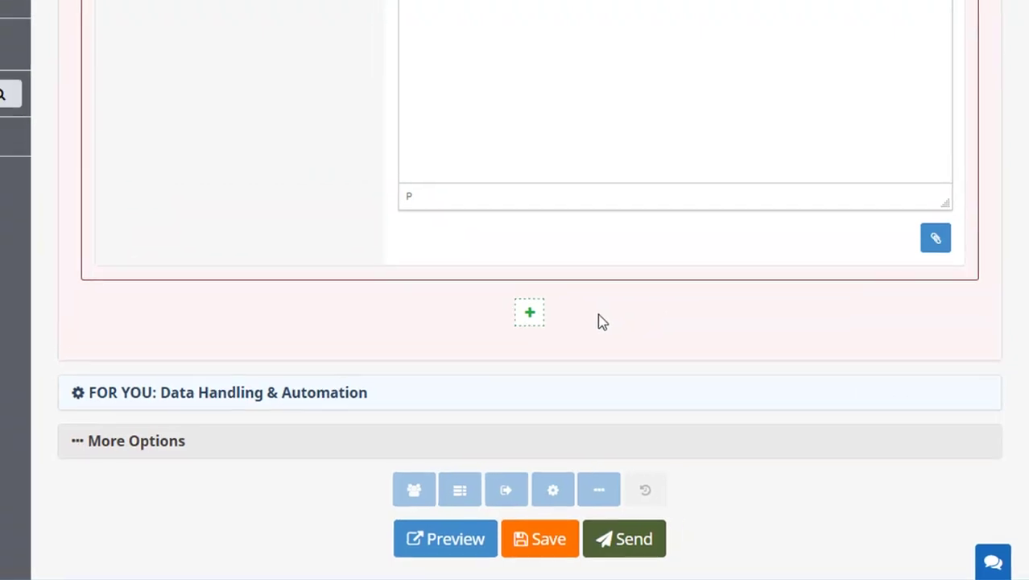
scroll(724, 351, up, 7)
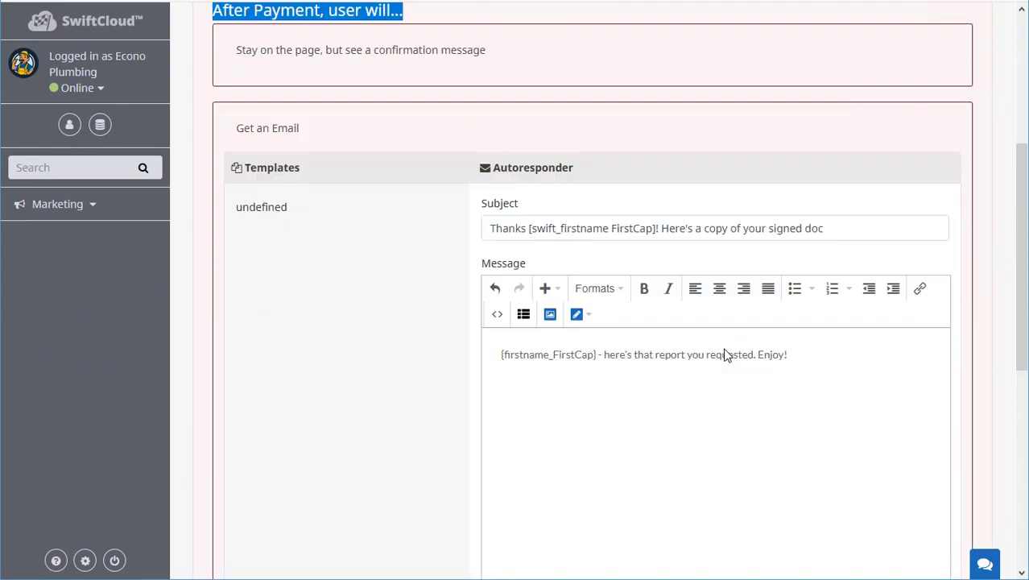
scroll(724, 344, down, 3)
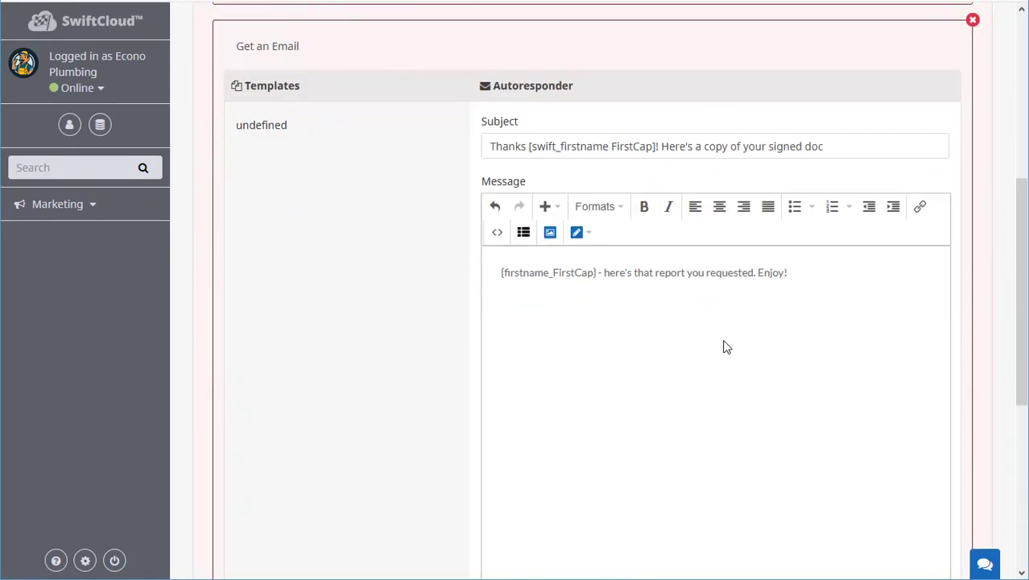
Review the {firstname_FirstCap} placeholder in the autoresponder message and collapse the user experience settings.
click(806, 347)
drag(501, 273, 596, 273)
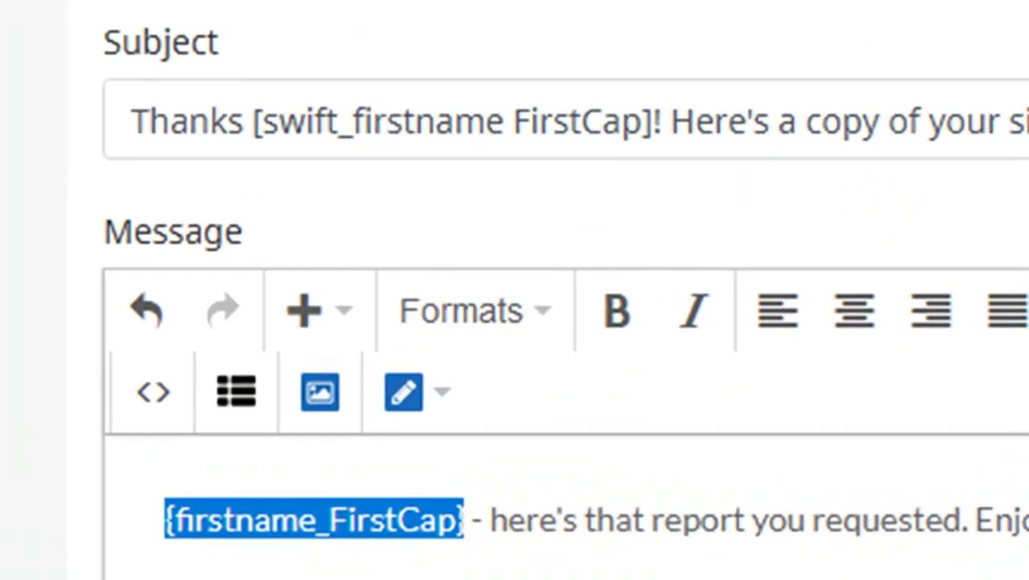
click(411, 518)
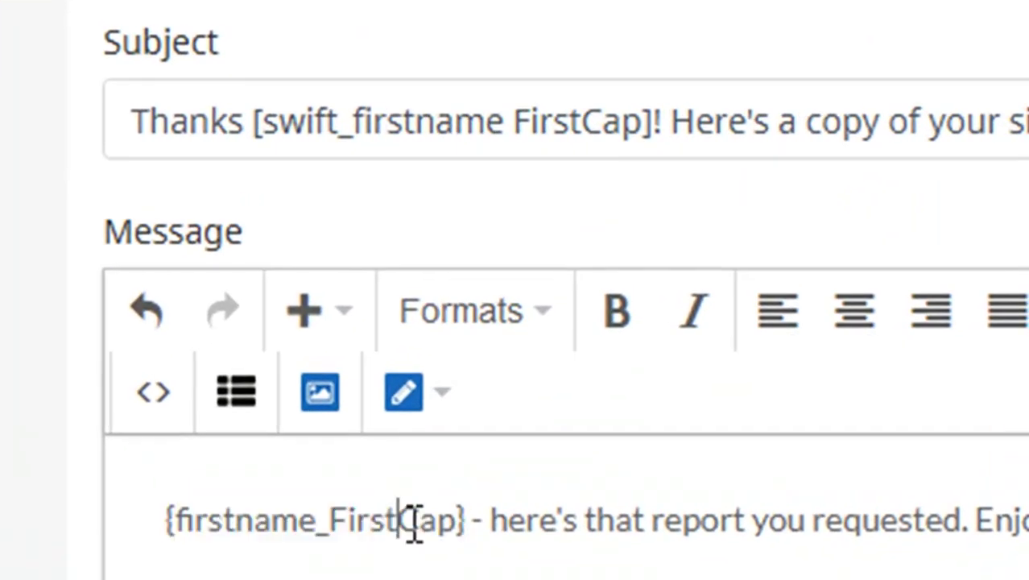
drag(474, 520, 11, 516)
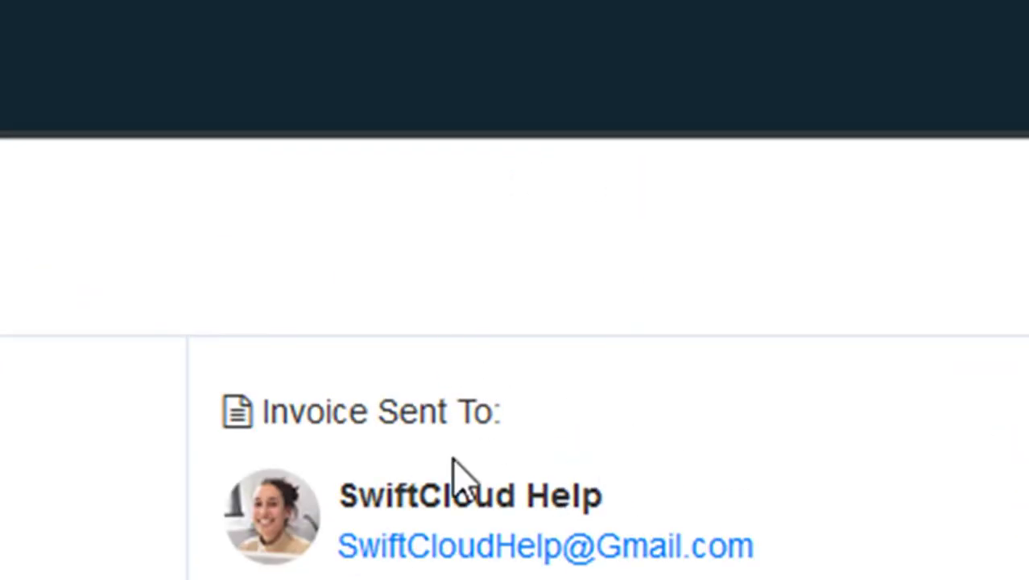
drag(527, 485, 337, 509)
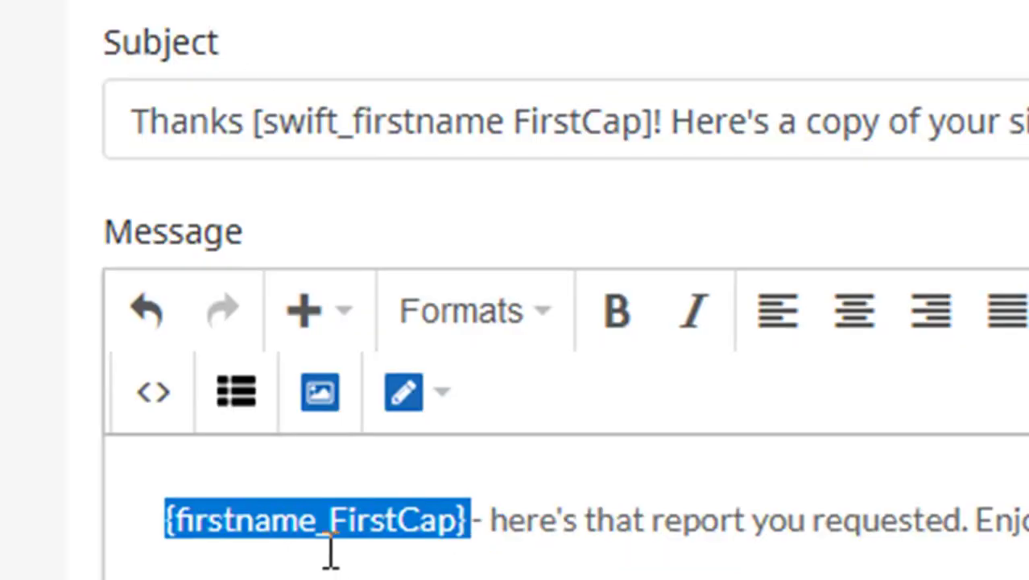
click(1028, 535)
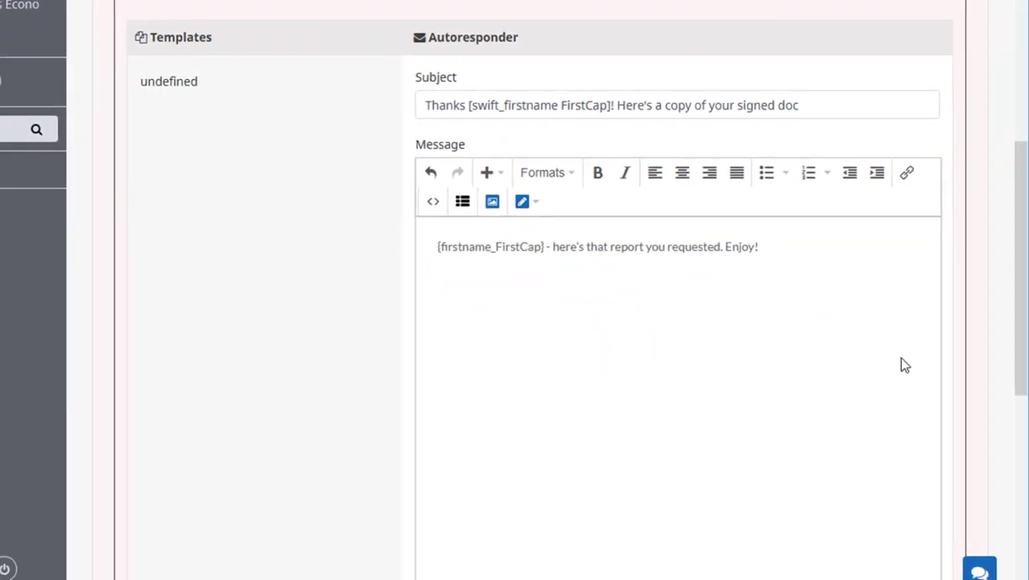
scroll(483, 306, up, 5)
click(286, 256)
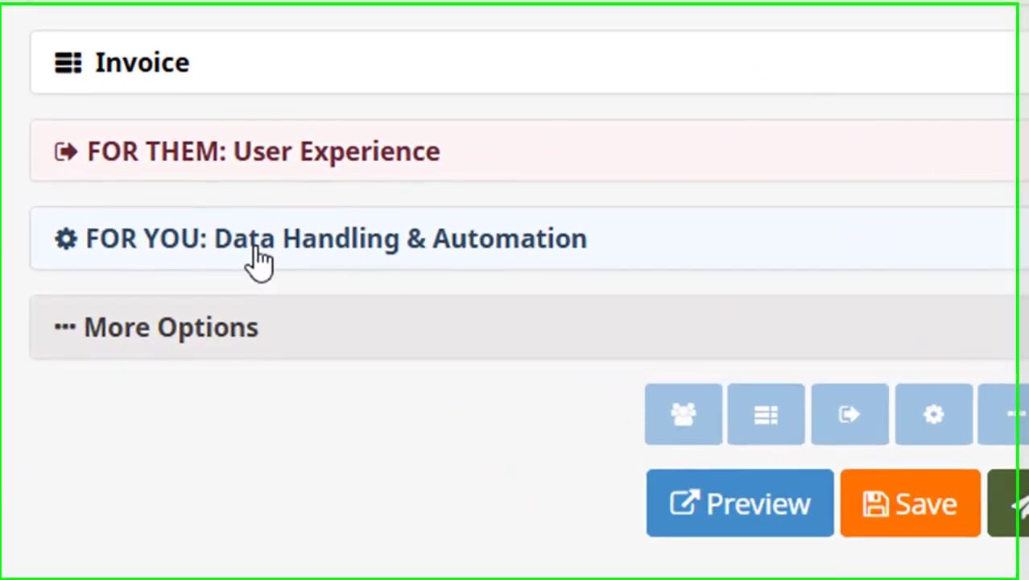
Expand the after-payment data handling settings and the invoice line items.
click(224, 285)
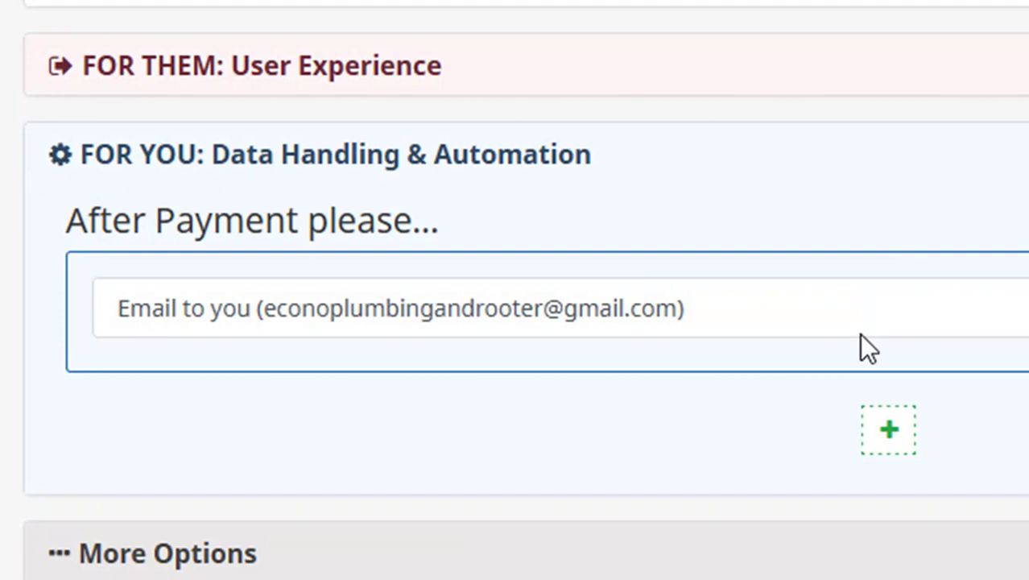
scroll(859, 338, up, 1)
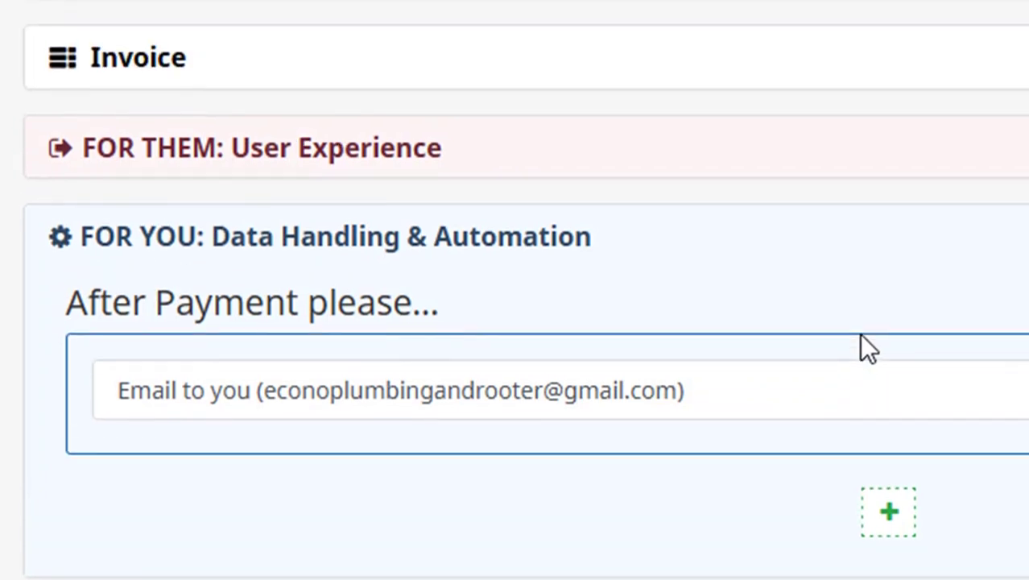
click(150, 62)
scroll(934, 410, down, 5)
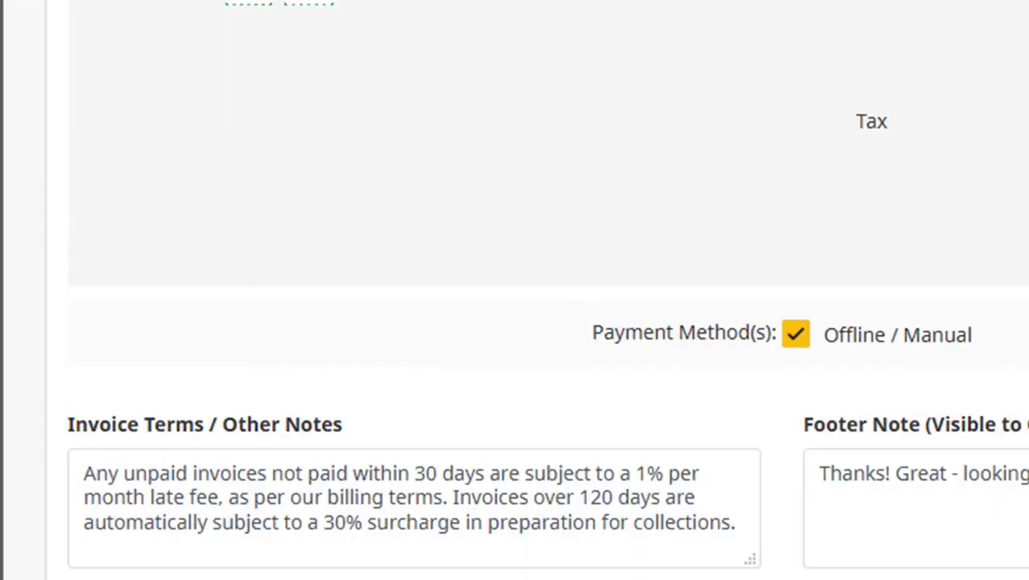
scroll(954, 67, down, 4)
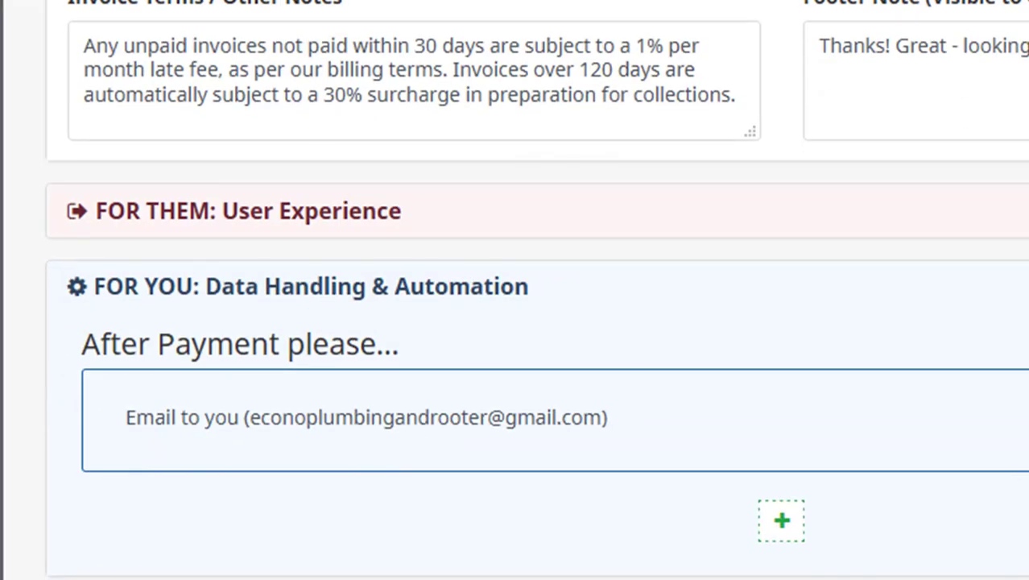
scroll(832, 46, down, 3)
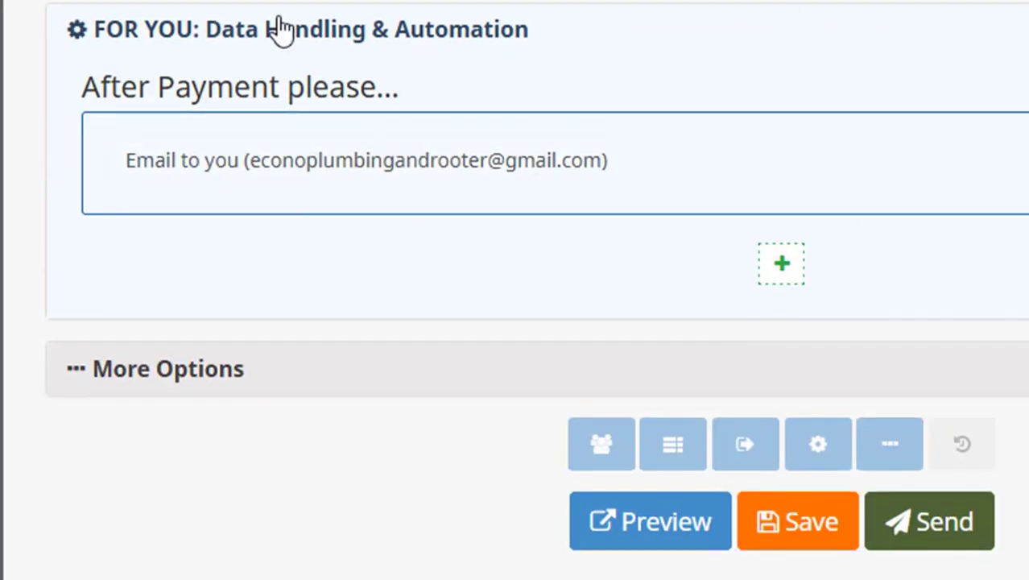
Add a second after-payment 'Email To...' action and expand More Options.
click(783, 270)
click(435, 296)
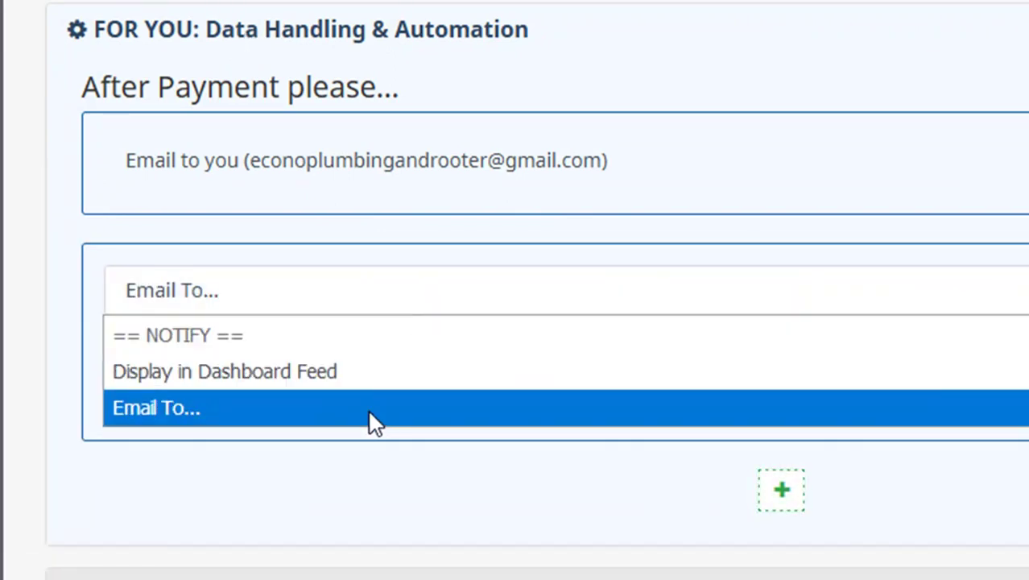
click(367, 408)
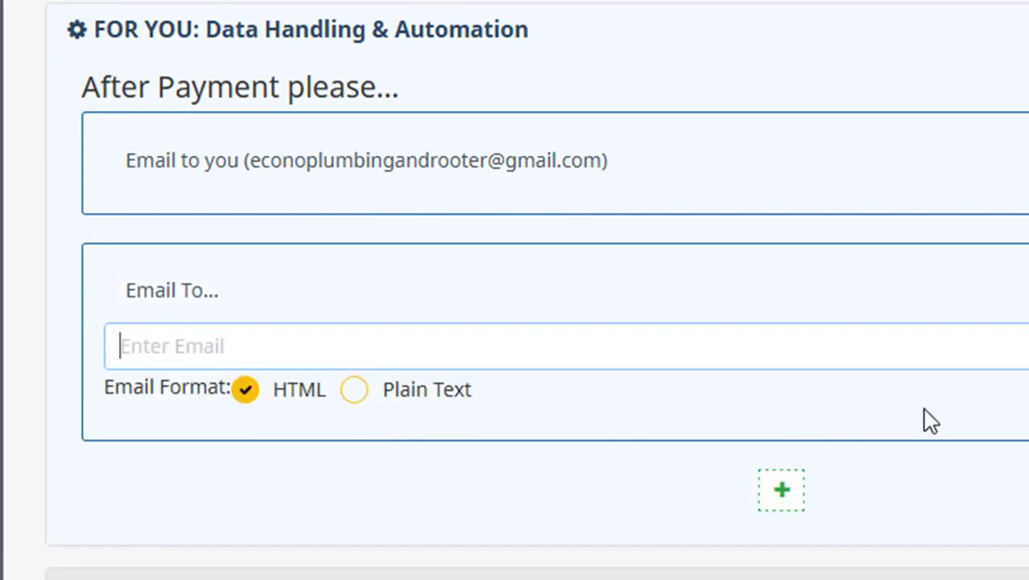
scroll(612, 346, down, 3)
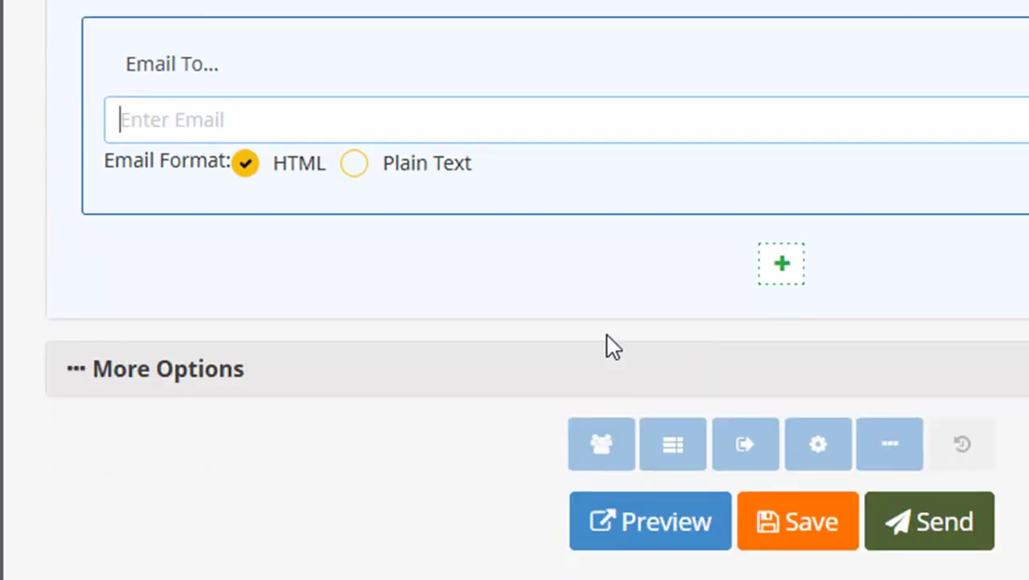
click(153, 375)
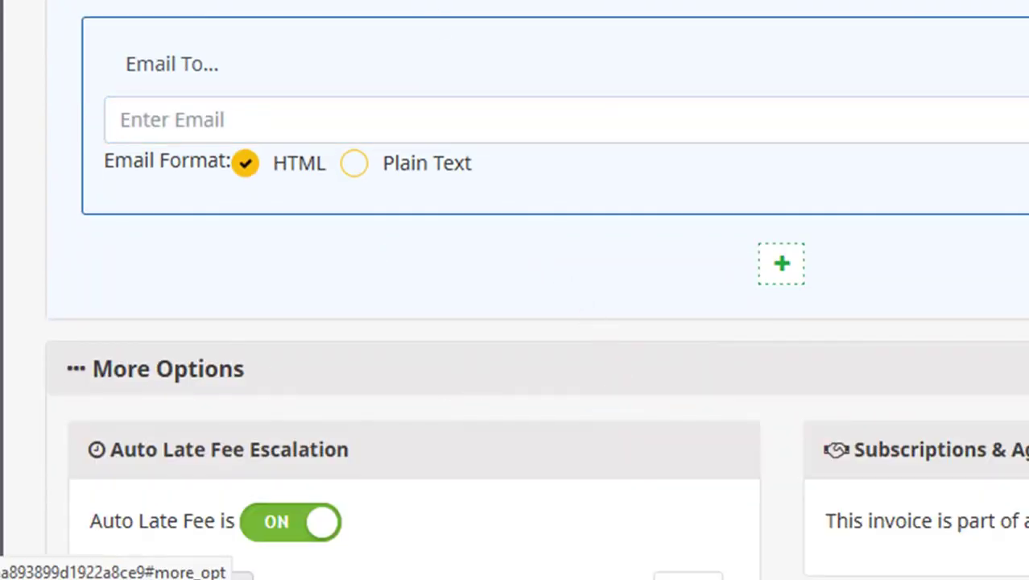
scroll(153, 374, down, 5)
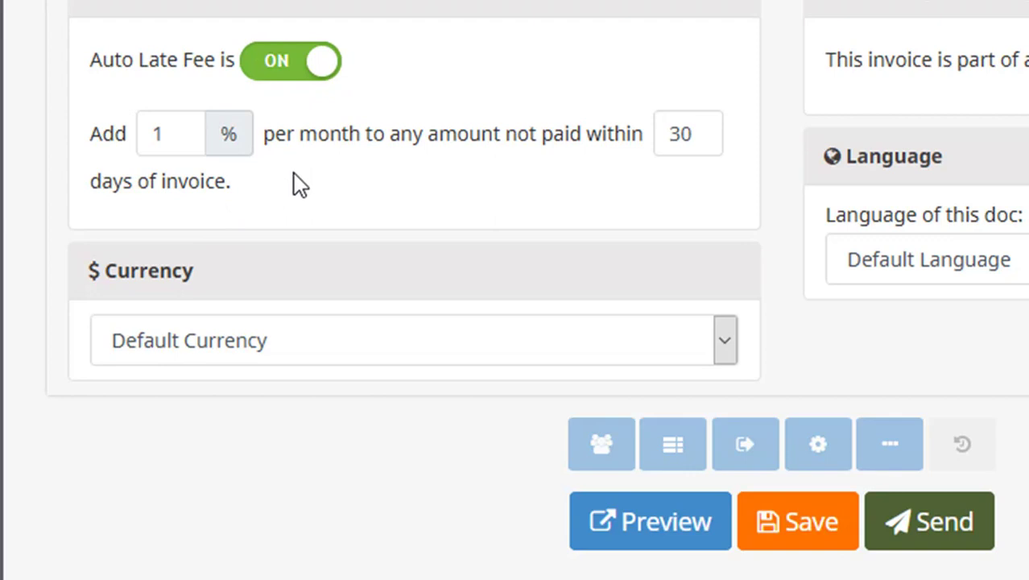
scroll(961, 47, up, 10)
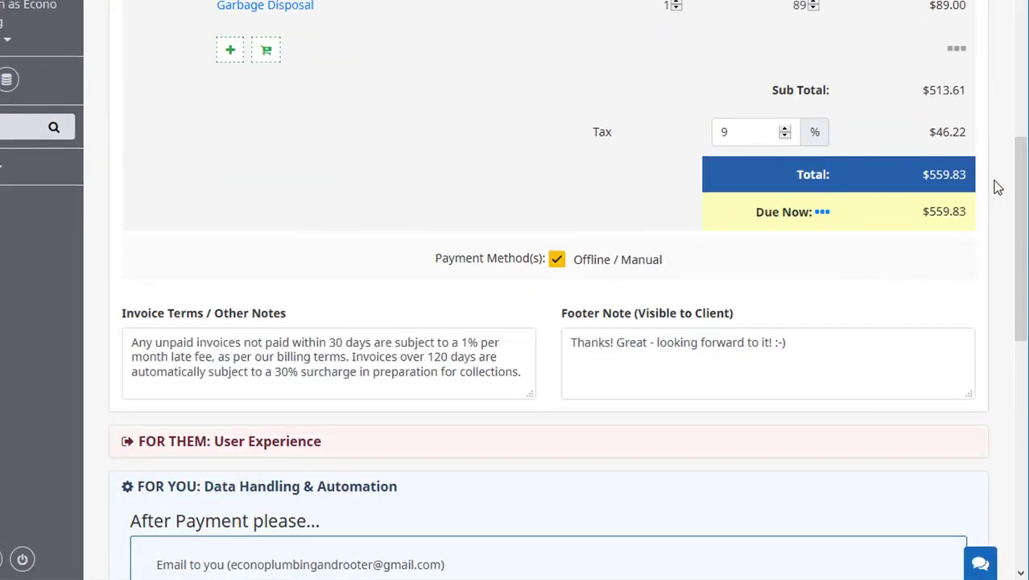
drag(970, 212, 922, 212)
scroll(513, 352, down, 7)
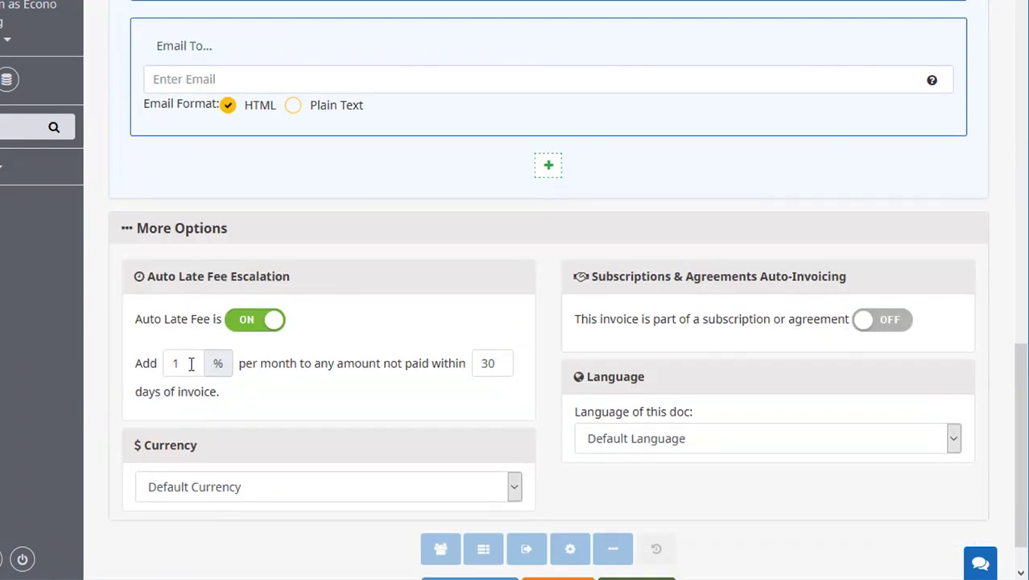
double_click(501, 364)
click(288, 398)
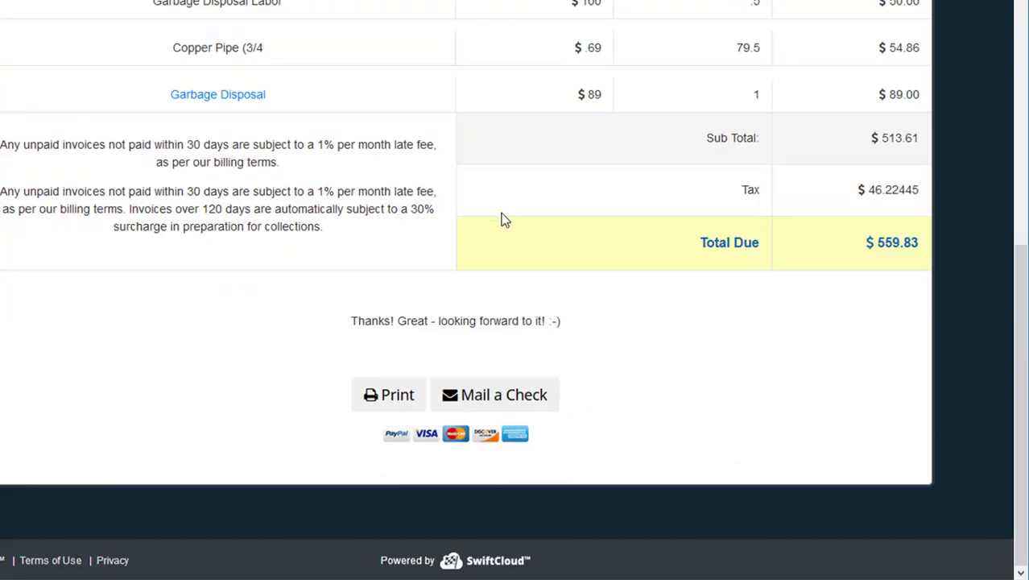
scroll(615, 158, up, 3)
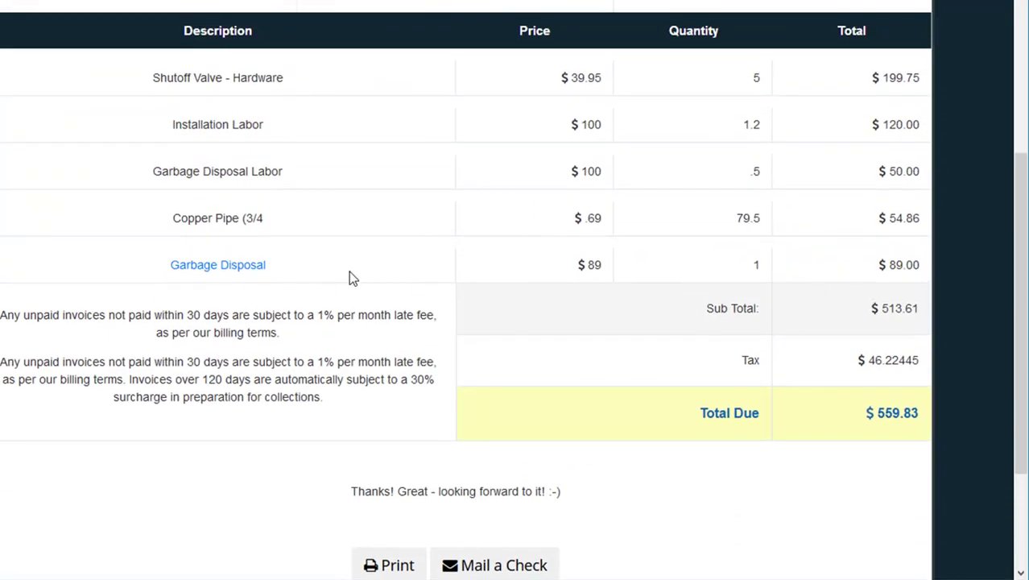
scroll(792, 281, up, 4)
scroll(781, 289, down, 5)
scroll(547, 242, down, 1)
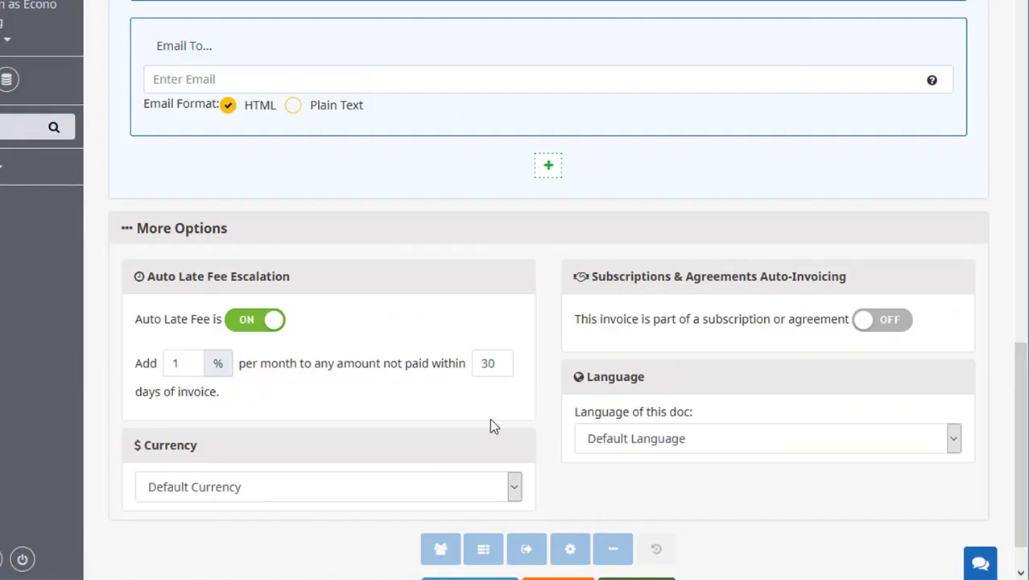
scroll(494, 426, down, 1)
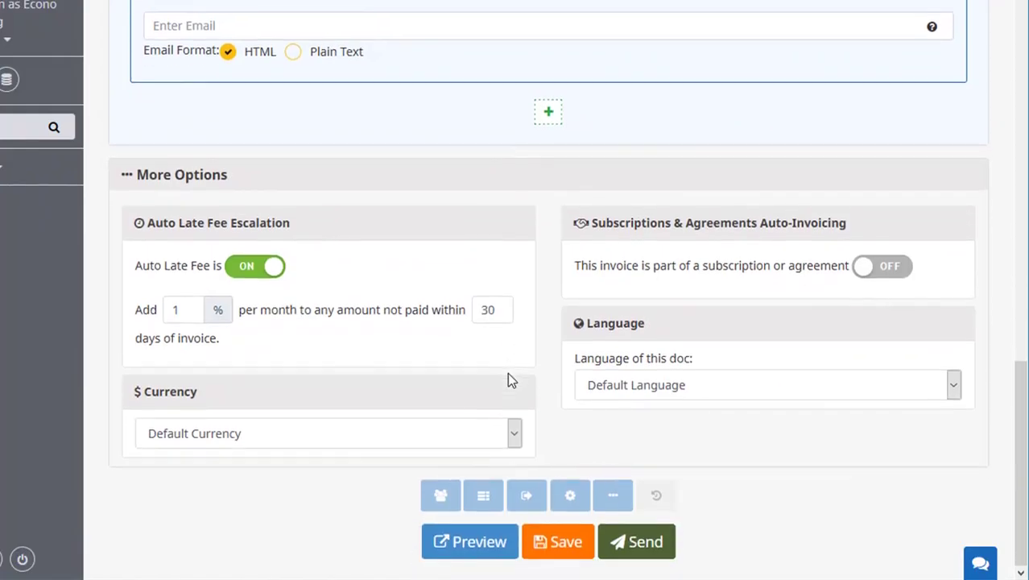
click(283, 439)
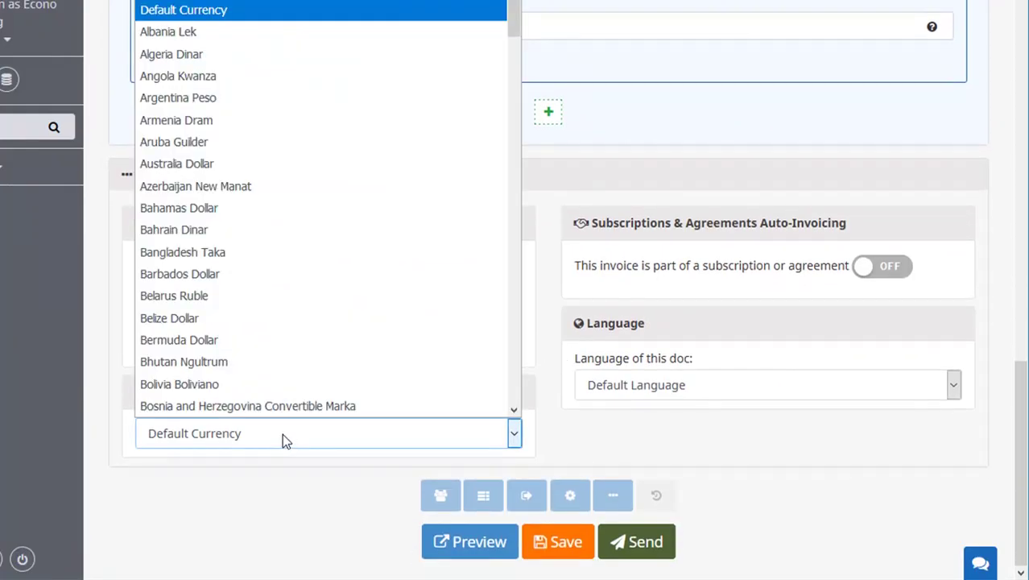
click(585, 454)
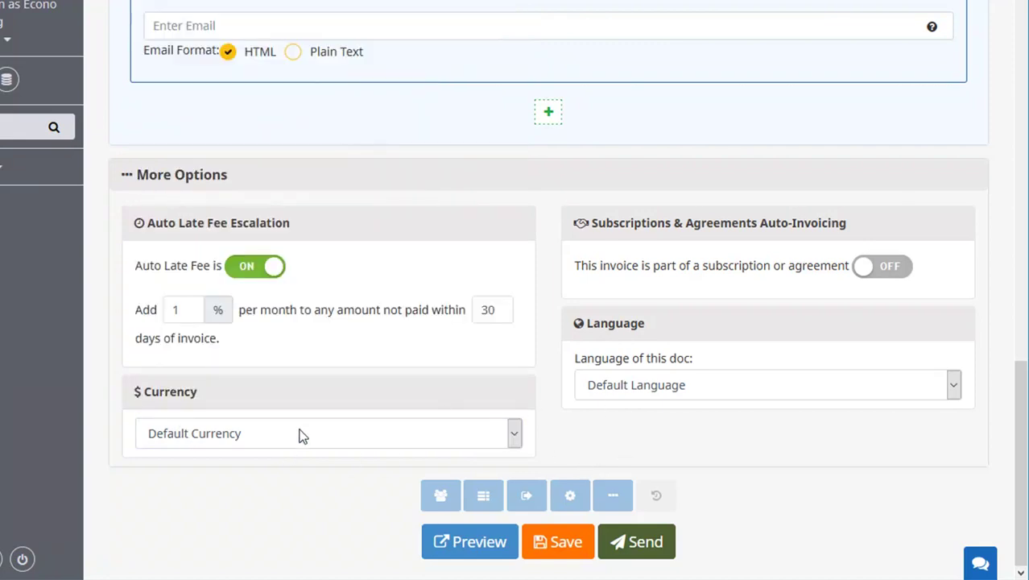
click(299, 442)
click(300, 445)
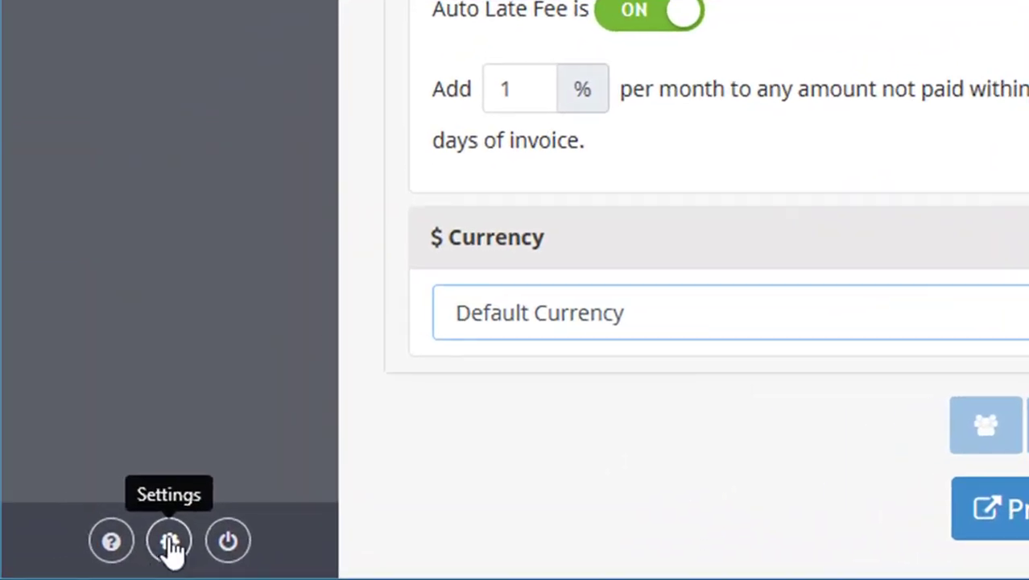
Show Settings/Edit Profile, leaving Currency and Language at their defaults.
click(93, 559)
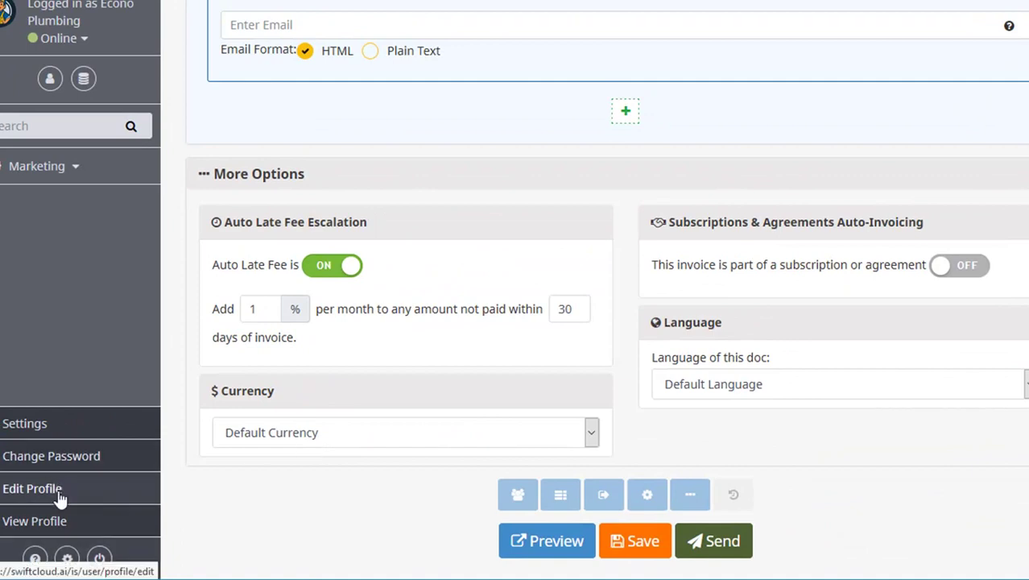
click(347, 433)
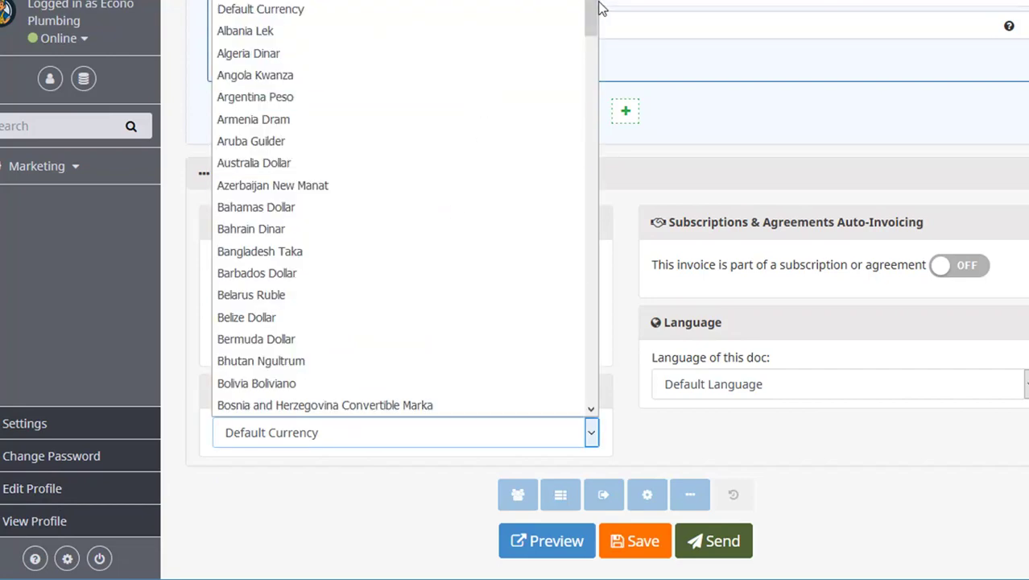
mouse_move(594, 12)
mouse_down()
mouse_move(606, 342)
mouse_move(648, 60)
mouse_move(596, 11)
mouse_up()
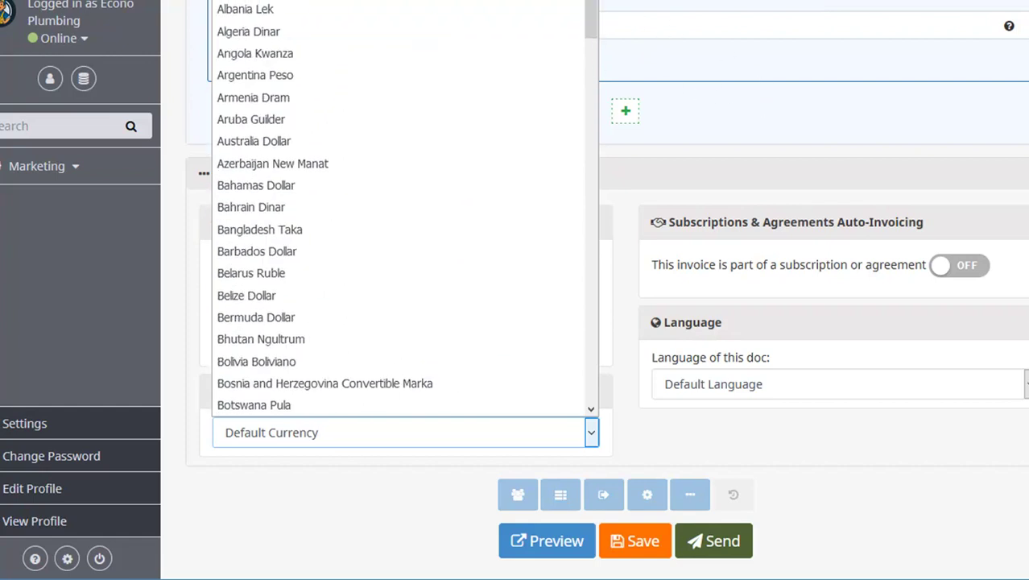
click(681, 295)
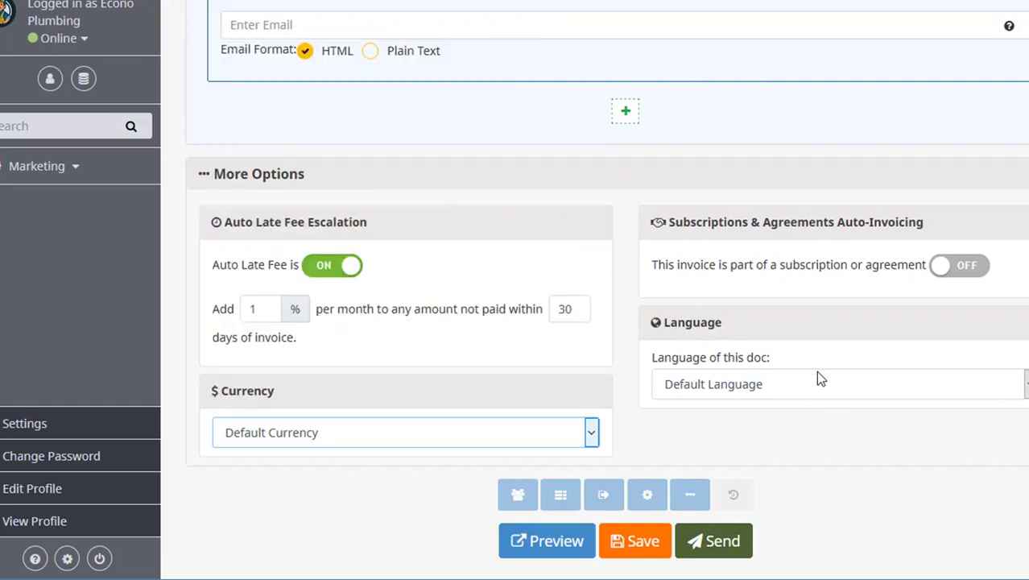
click(815, 371)
click(851, 426)
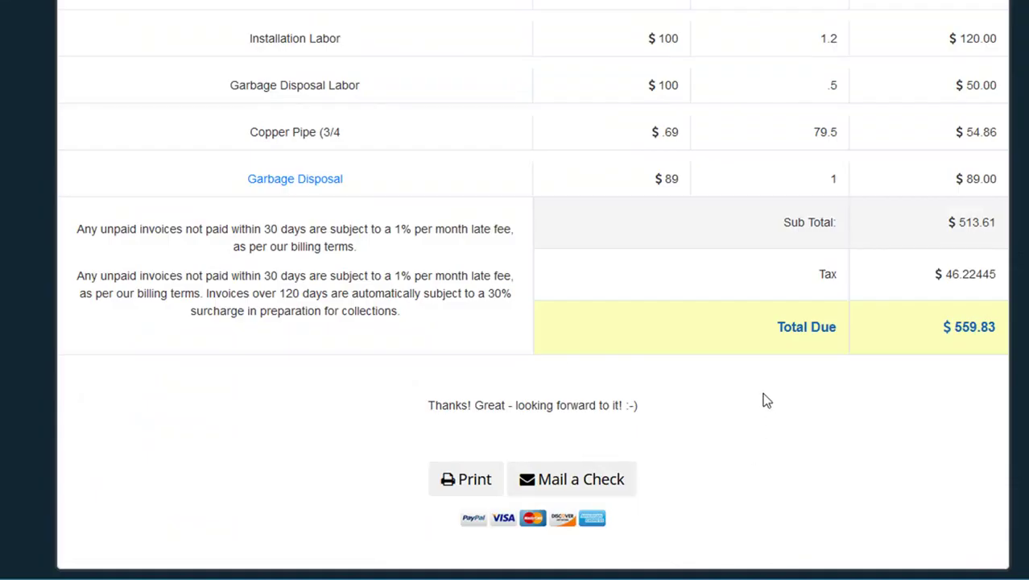
scroll(764, 398, down, 1)
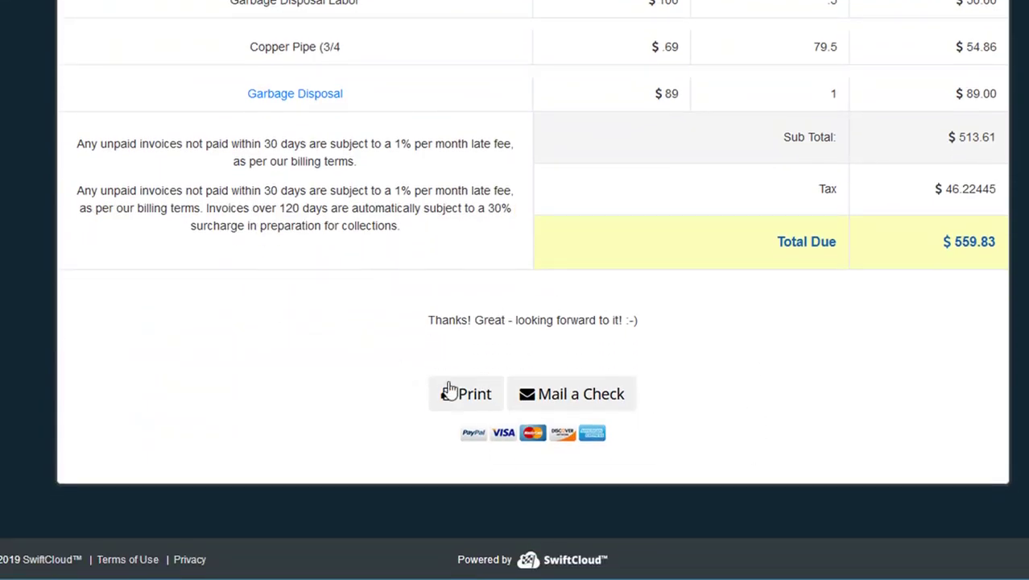
scroll(663, 306, up, 6)
scroll(536, 487, down, 2)
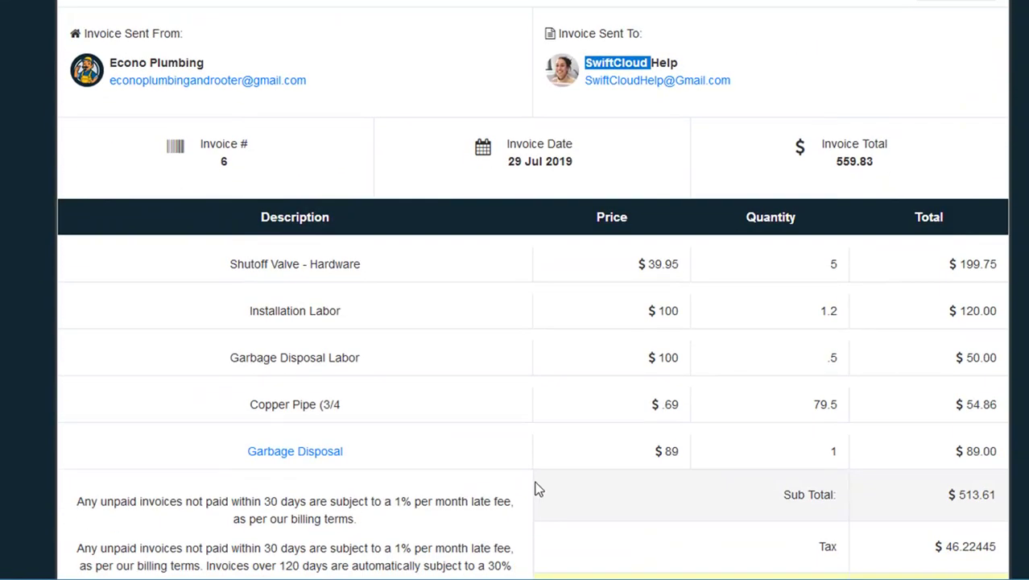
scroll(493, 484, down, 3)
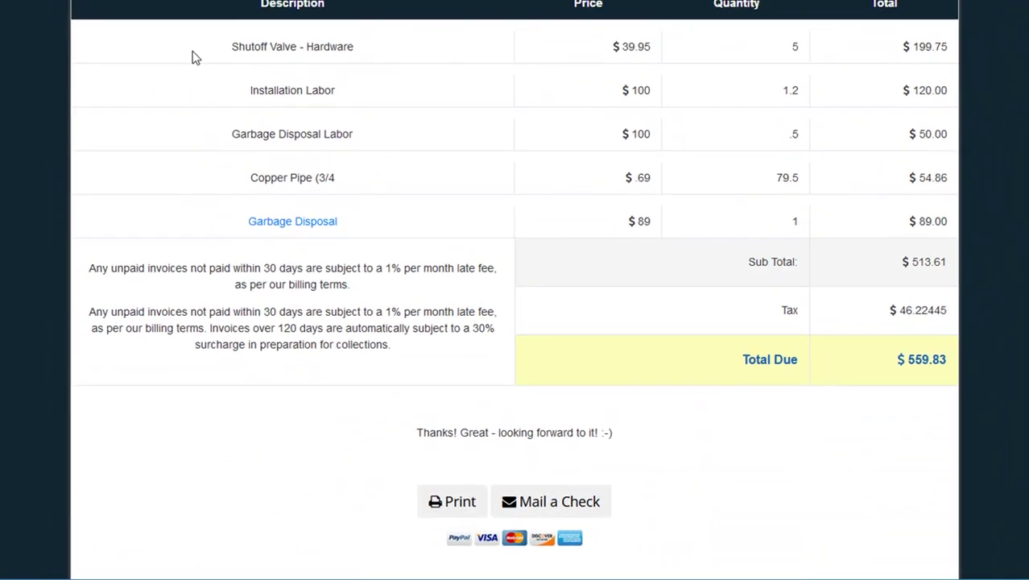
drag(237, 60, 372, 197)
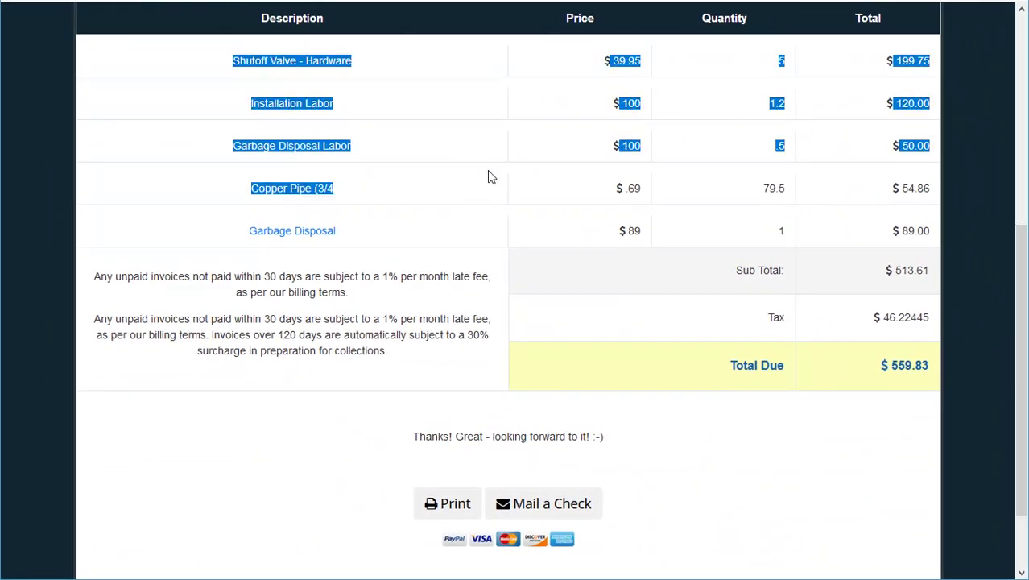
scroll(541, 333, down, 2)
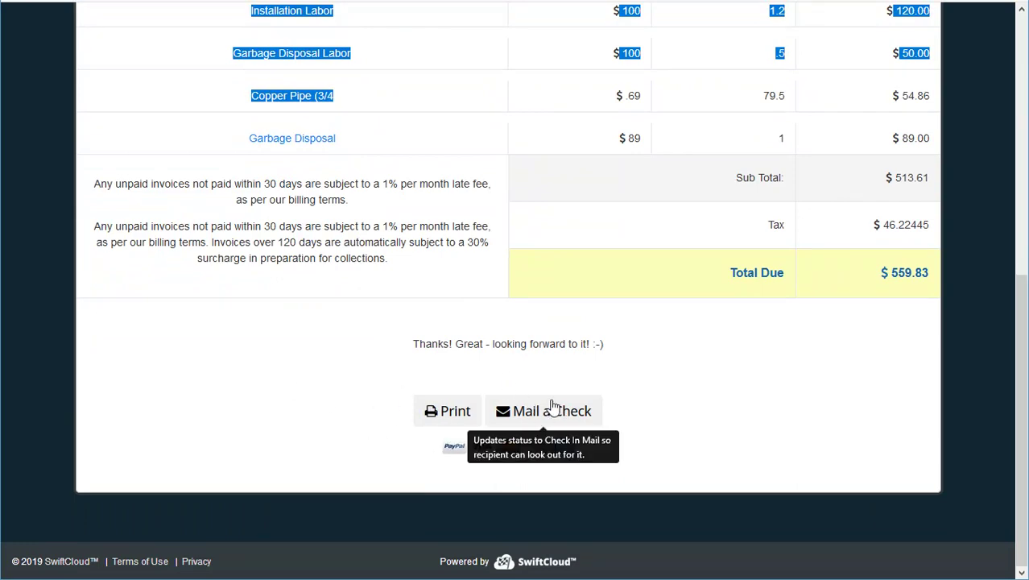
scroll(504, 402, up, 6)
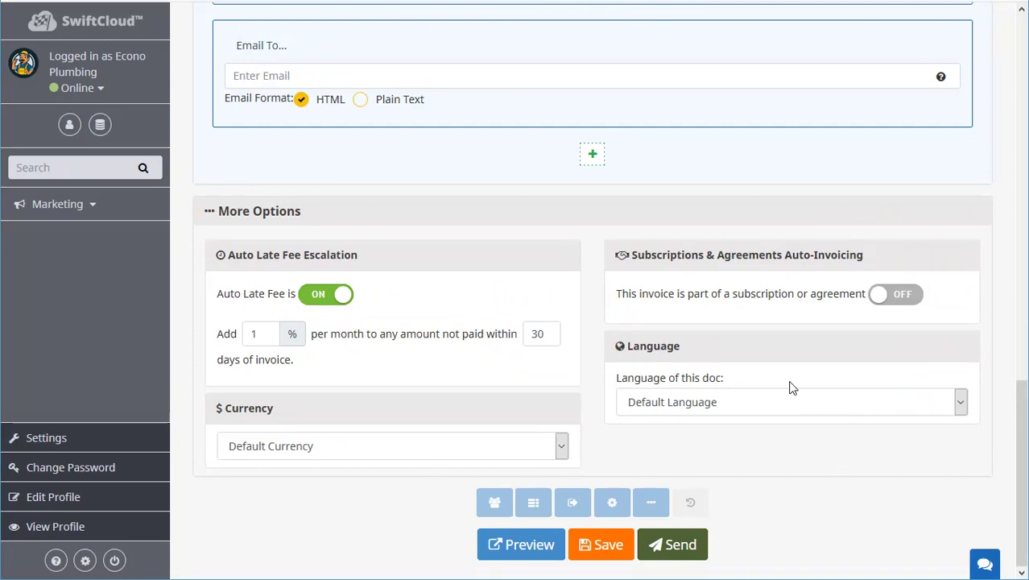
scroll(746, 361, up, 15)
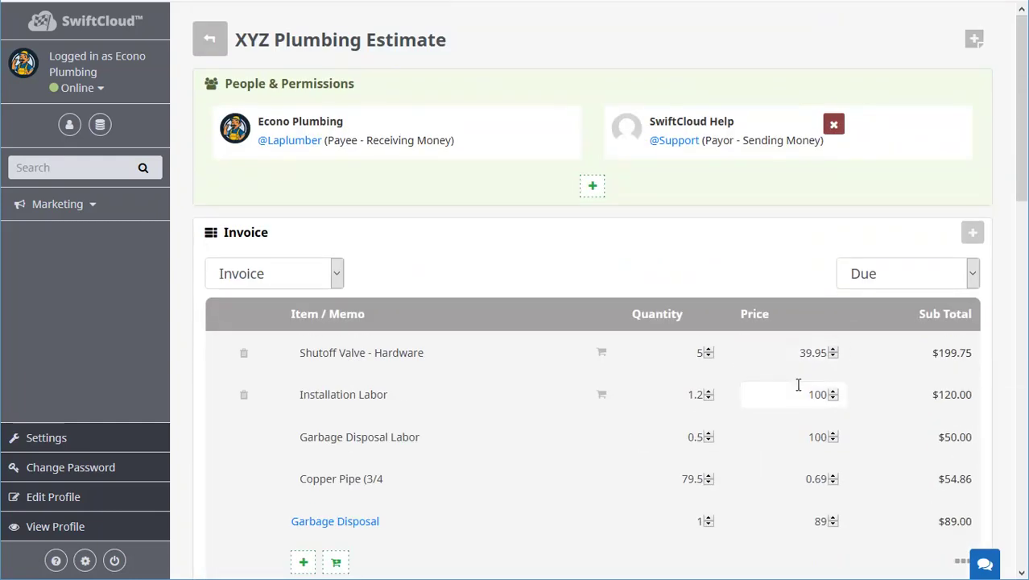
Collapse the Invoice, FOR YOU: Data Handling & Automation, and More Options sections.
click(241, 235)
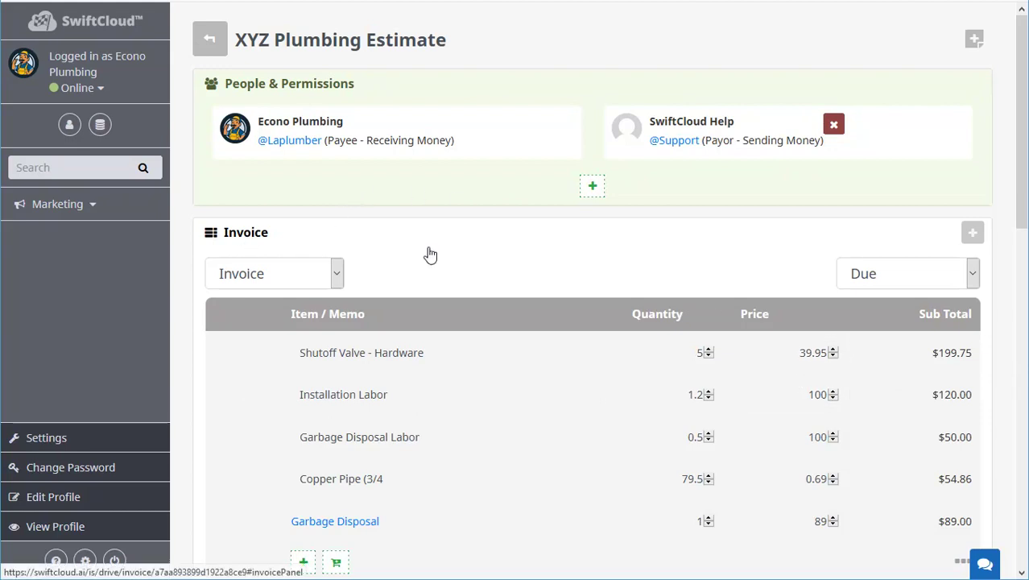
click(269, 313)
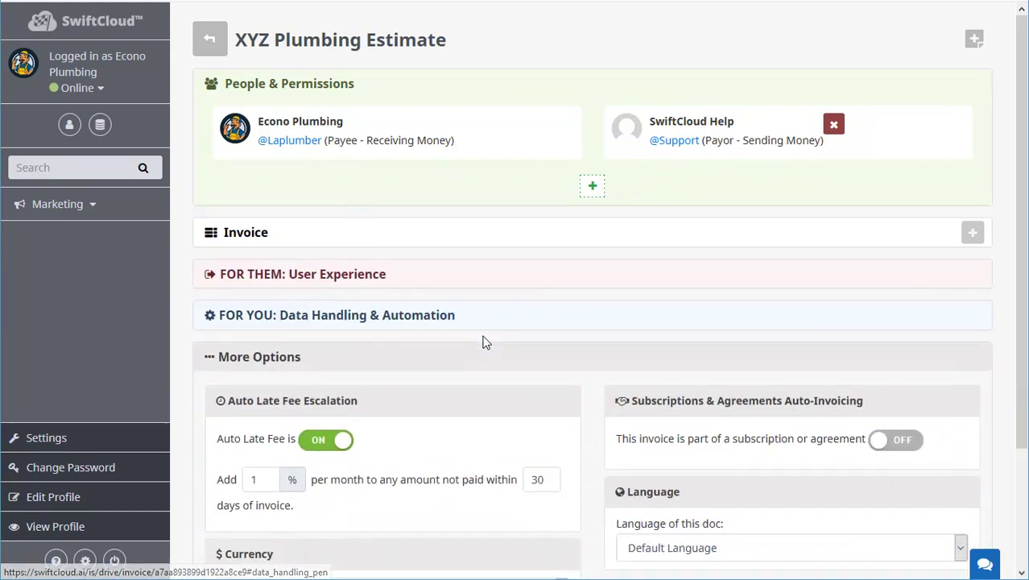
click(288, 359)
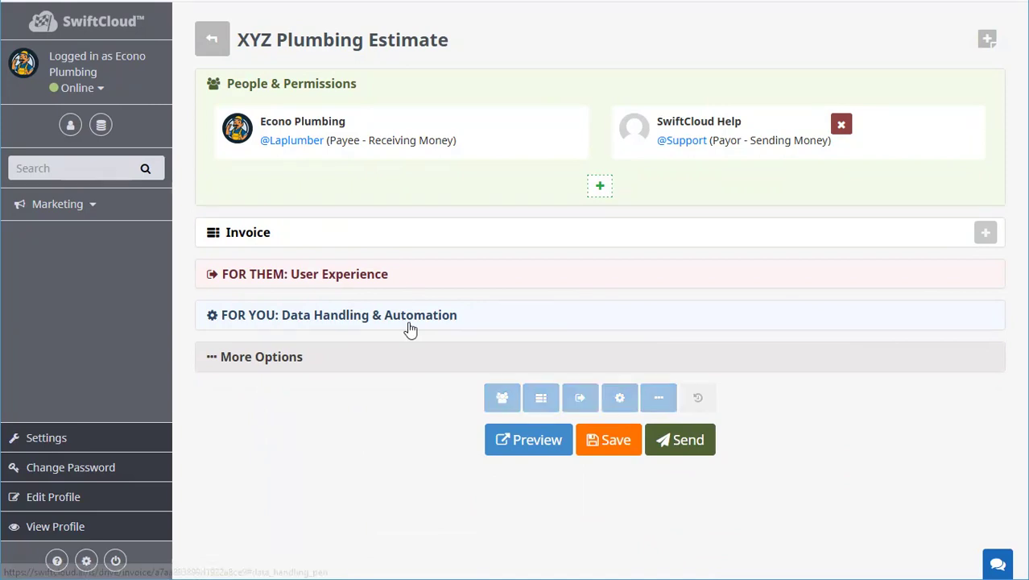